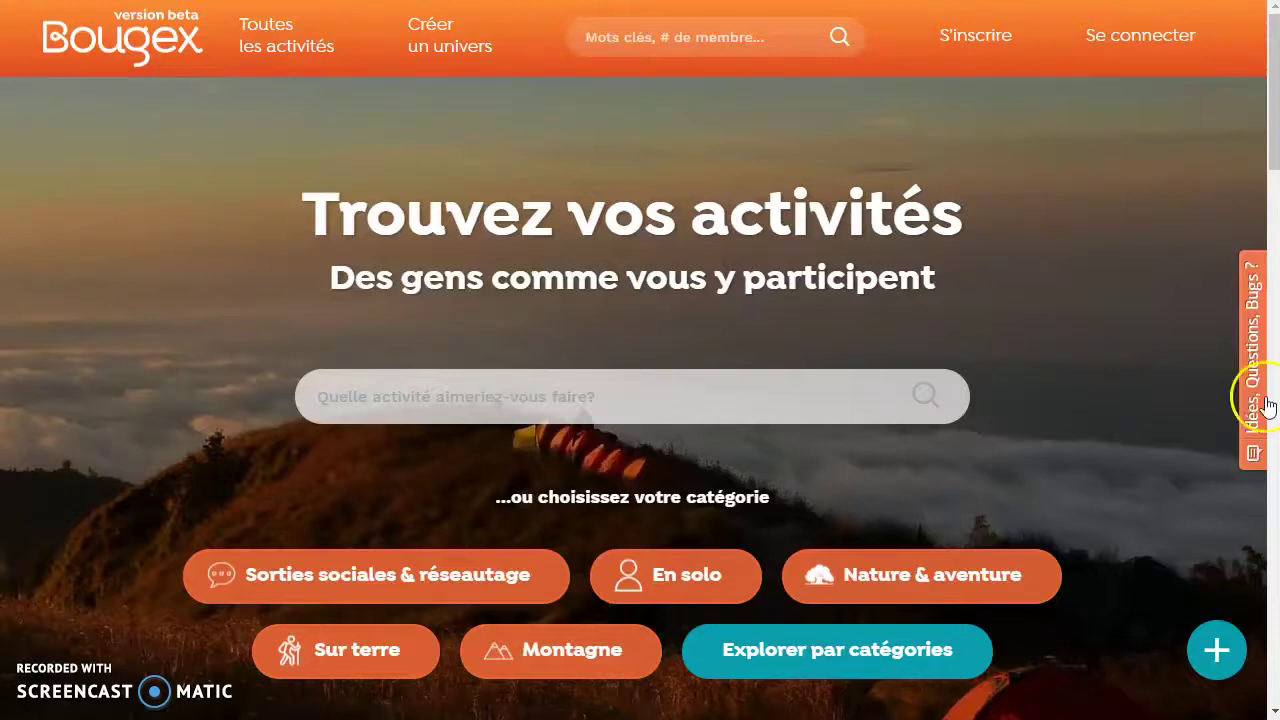
- Sign in to the site with Facebook and start adding a new event
{"action": "left_click", "coordinate": [1146, 45]}
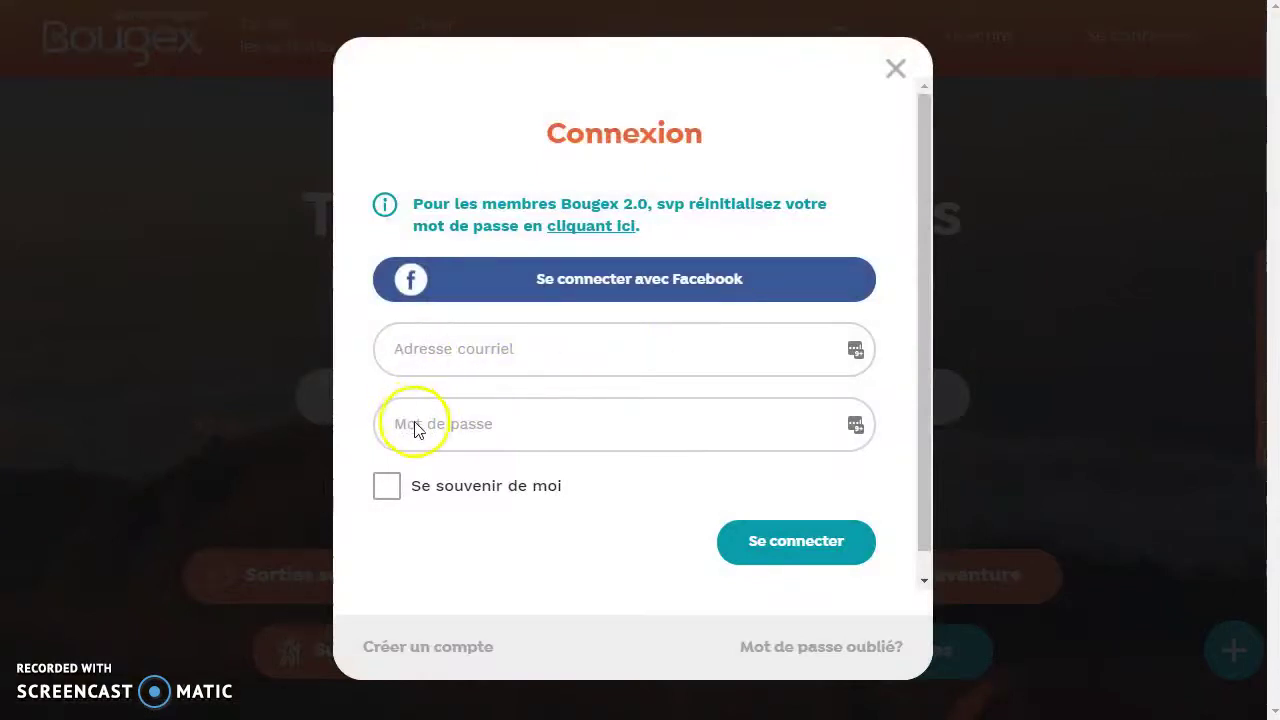
{"action": "left_click", "coordinate": [583, 284]}
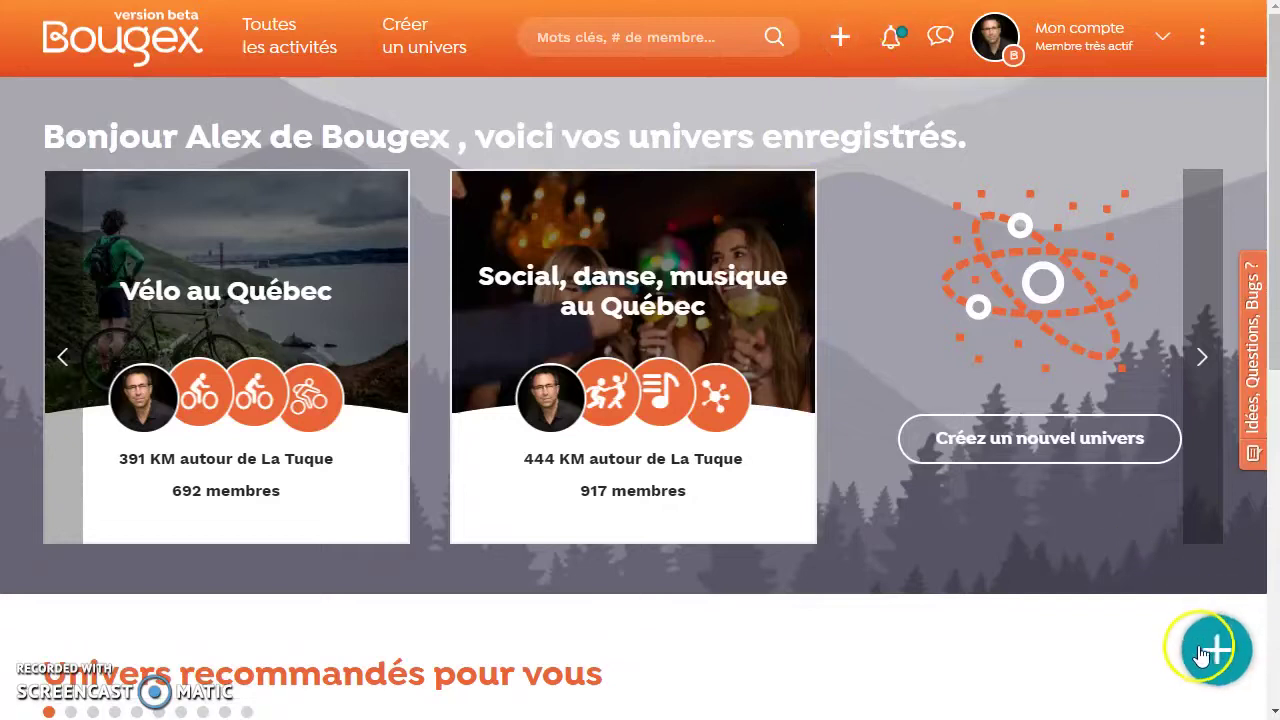
{"action": "left_click", "coordinate": [842, 44]}
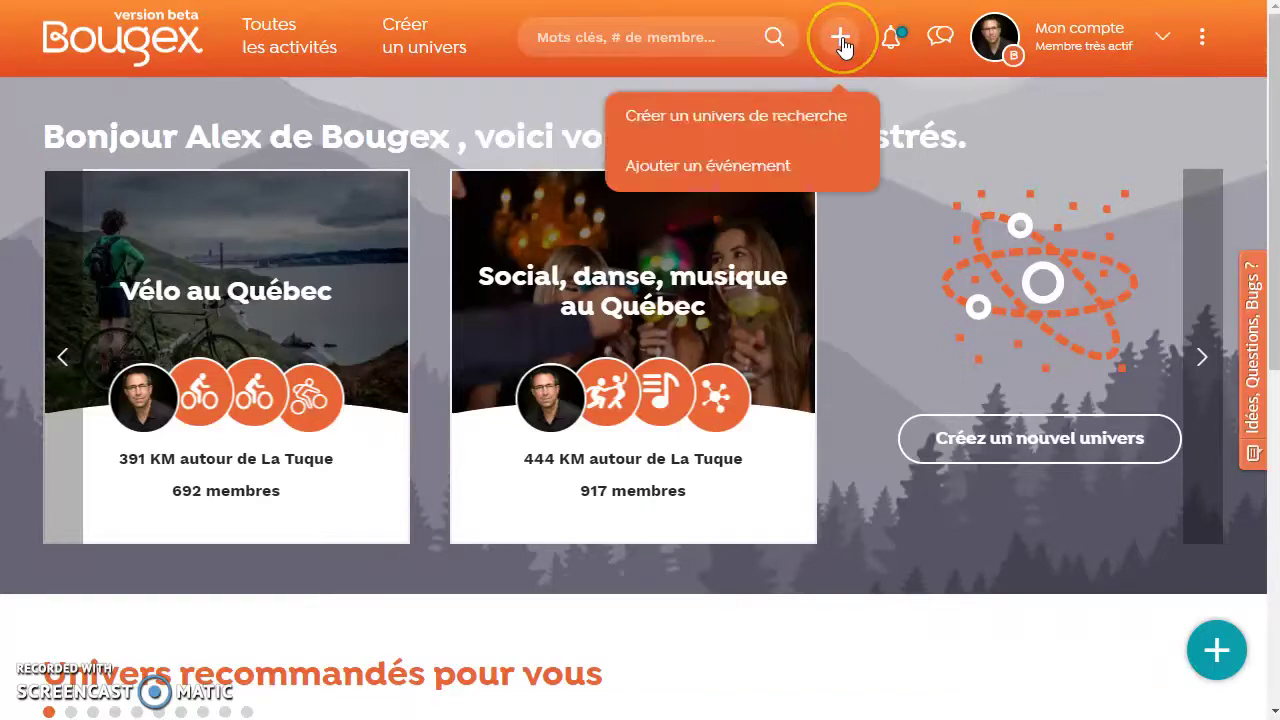
{"action": "left_click", "coordinate": [724, 176]}
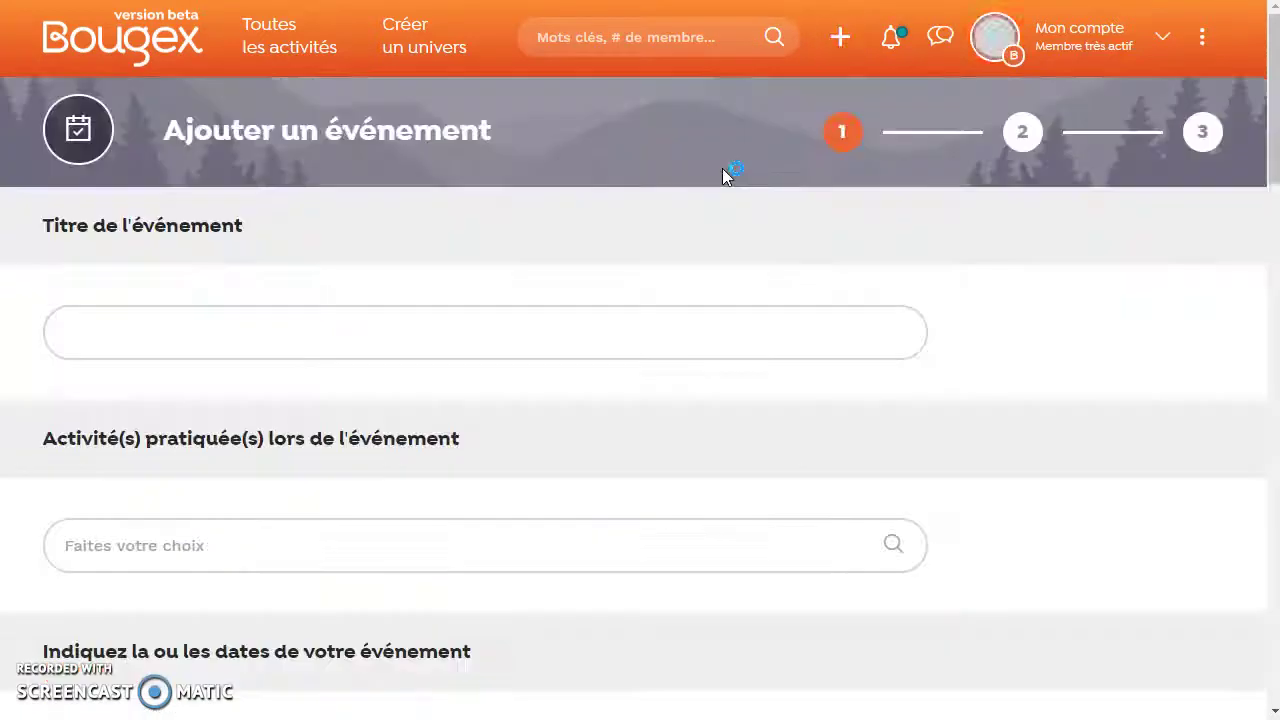
- Enter "Sortie de Noel" as the title of the event
{"action": "left_click", "coordinate": [168, 326]}
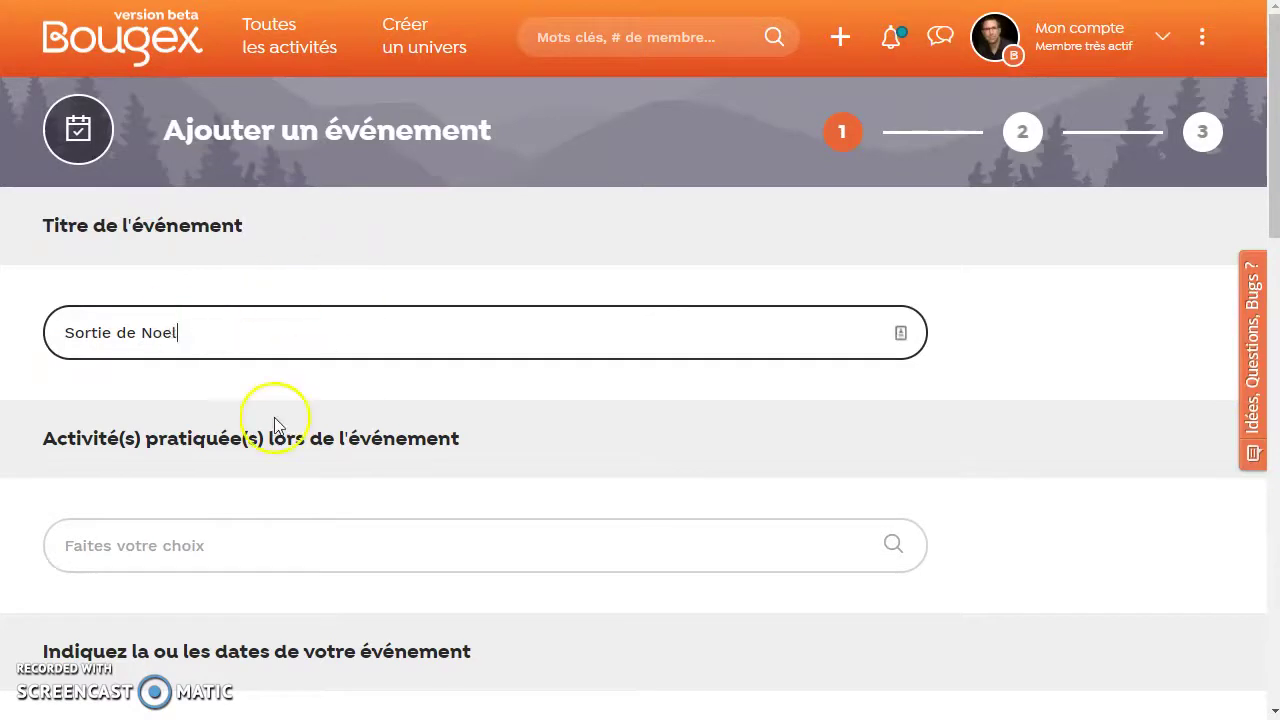
{"action": "left_click_drag", "start_coordinate": [82, 333], "coordinate": [246, 349]}
{"action": "left_click", "coordinate": [240, 349]}
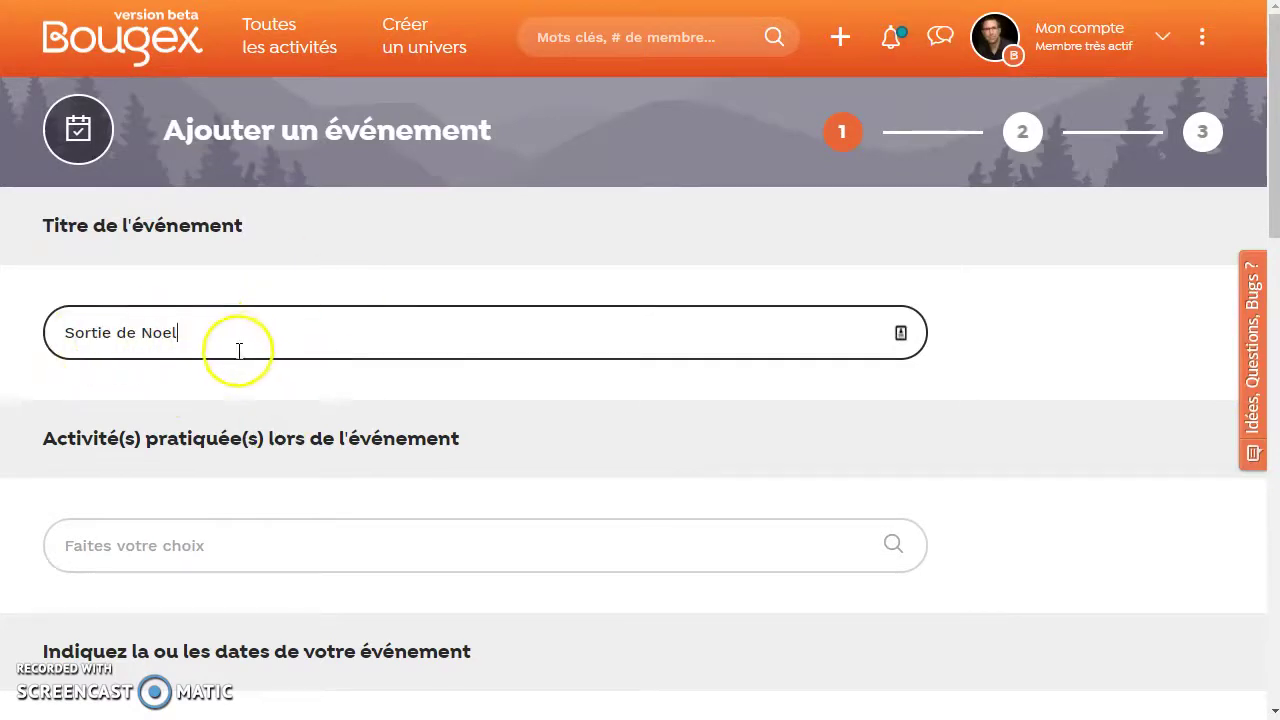
- Search the event's activities for "Social", load the additional results and select Social / Réseautage / Réunion
{"action": "scroll", "coordinate": [268, 460], "scroll_direction": "down", "scroll_amount": 1}
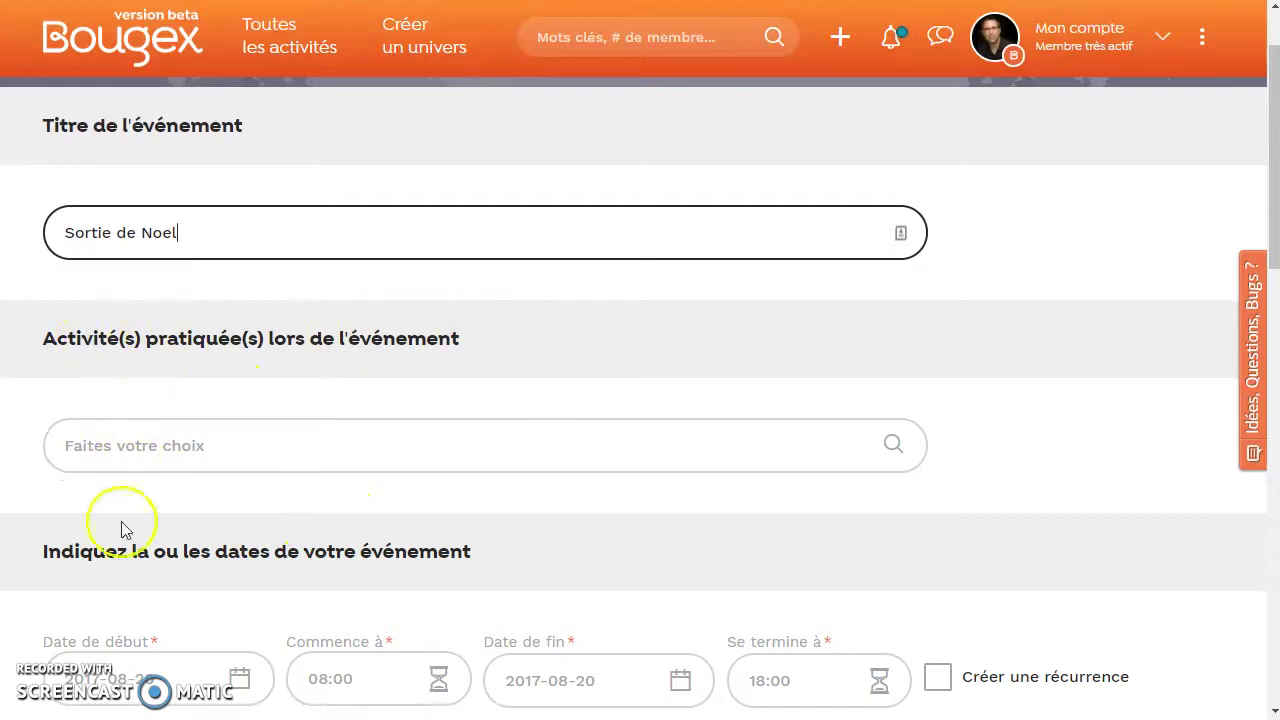
{"action": "left_click", "coordinate": [130, 447]}
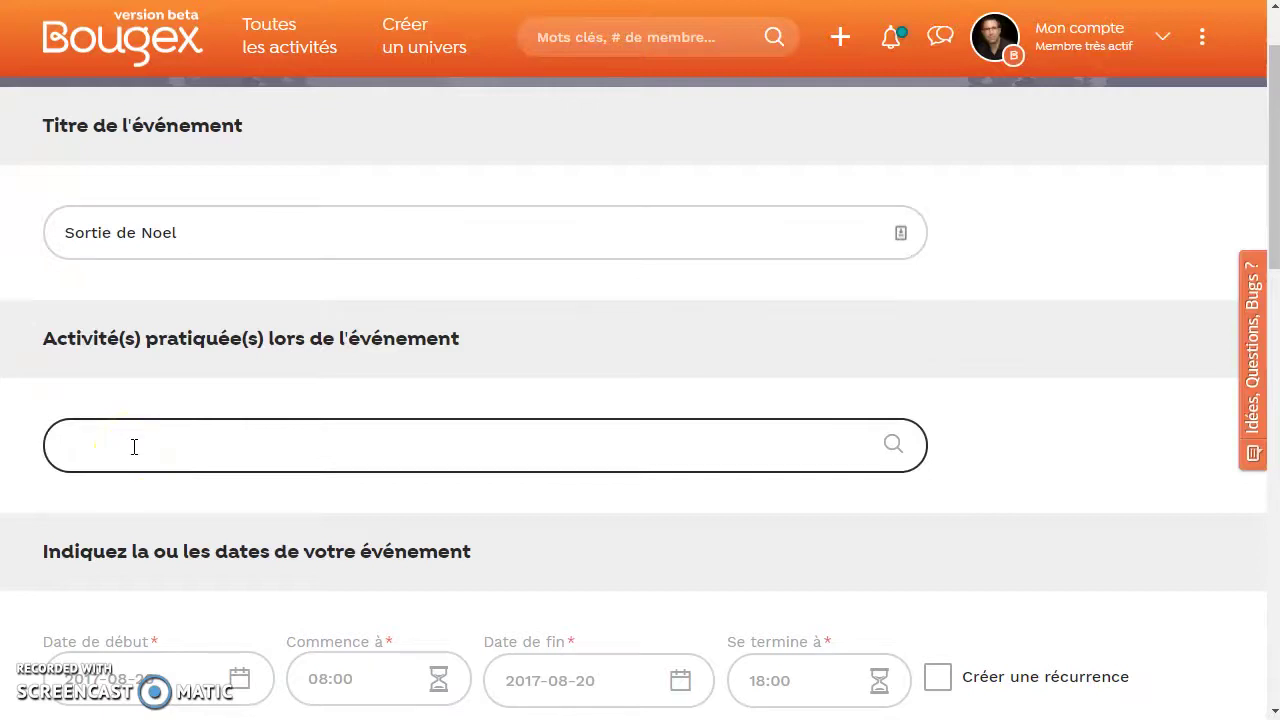
{"action": "type", "text": "Soci"}
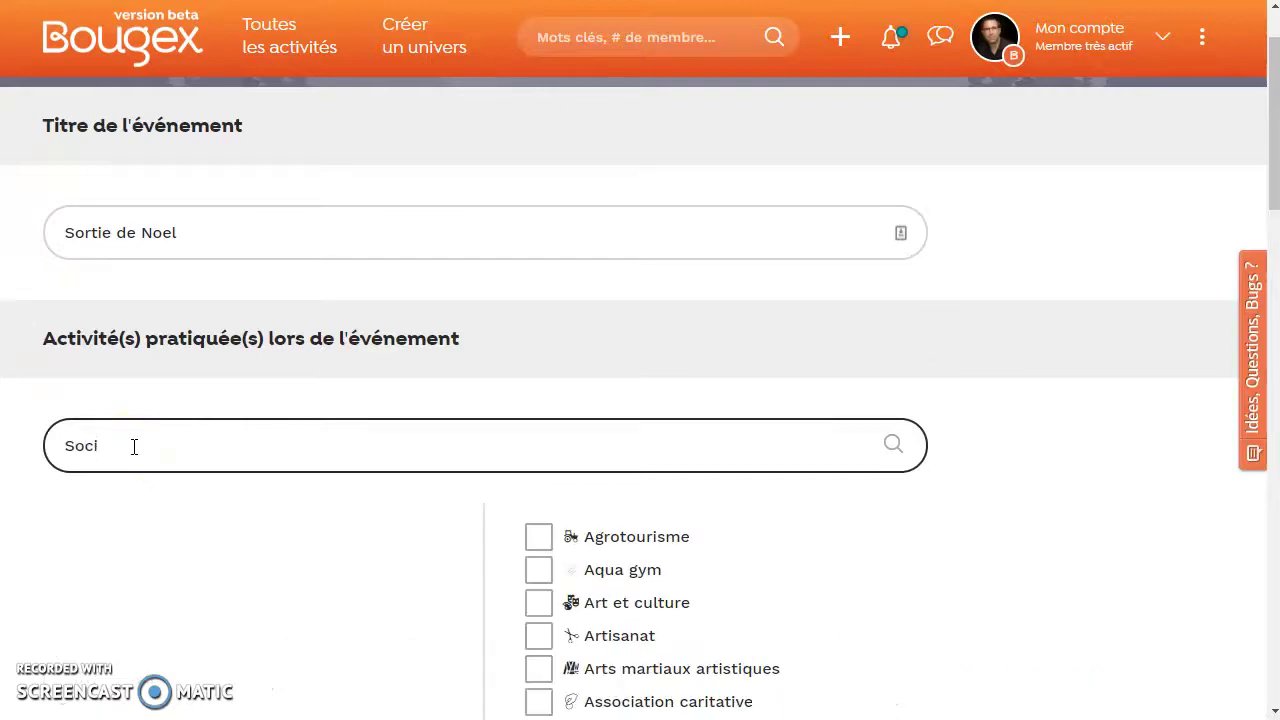
{"action": "type", "text": "al"}
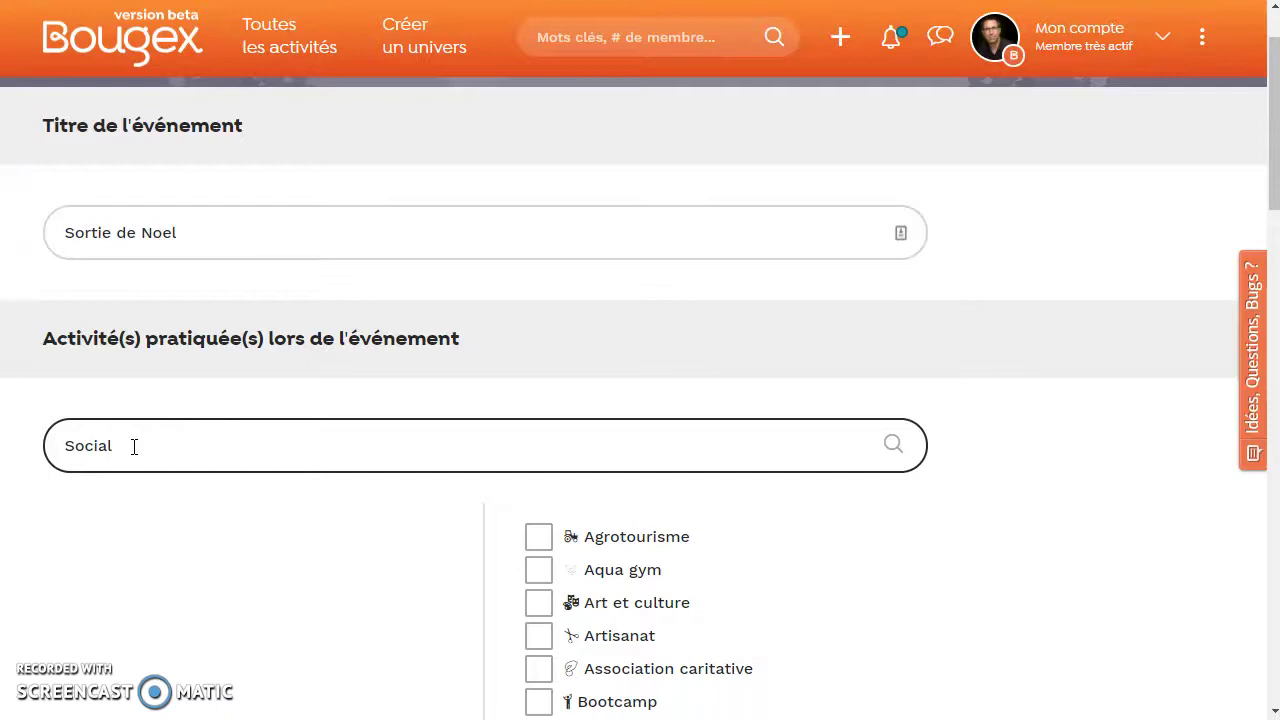
{"action": "scroll", "coordinate": [654, 589], "scroll_direction": "down", "scroll_amount": 3}
{"action": "scroll", "coordinate": [557, 500], "scroll_direction": "down", "scroll_amount": 1}
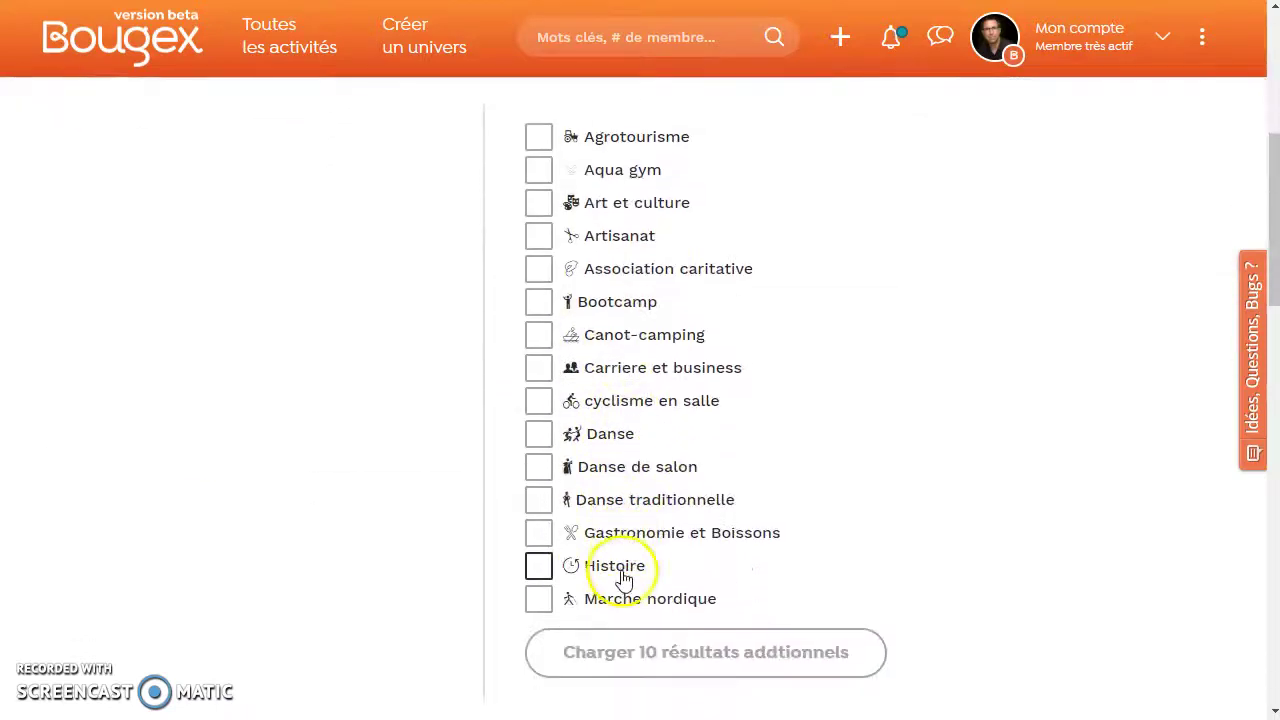
{"action": "left_click", "coordinate": [600, 649]}
{"action": "scroll", "coordinate": [597, 517], "scroll_direction": "down", "scroll_amount": 3}
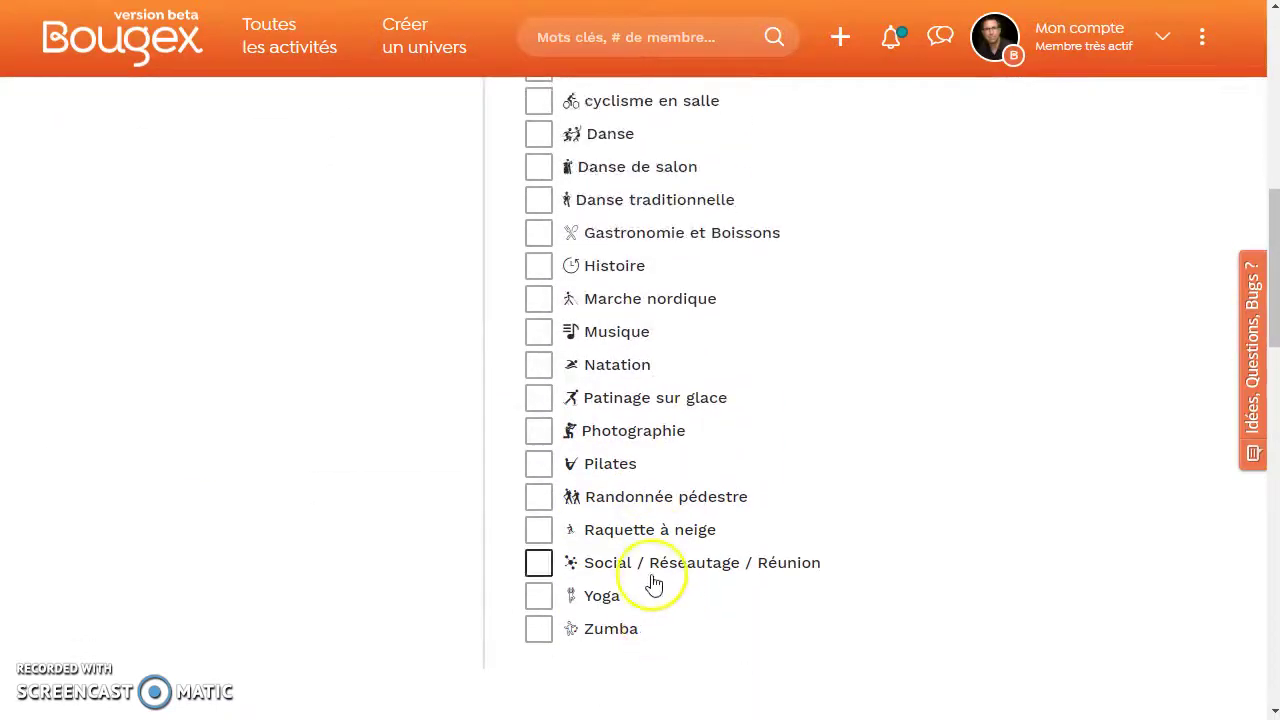
{"action": "left_click", "coordinate": [665, 567]}
- Search the activities for "Randonnée", load the additional results and add Randonnée pédestre to the event
{"action": "scroll", "coordinate": [463, 500], "scroll_direction": "up", "scroll_amount": 5}
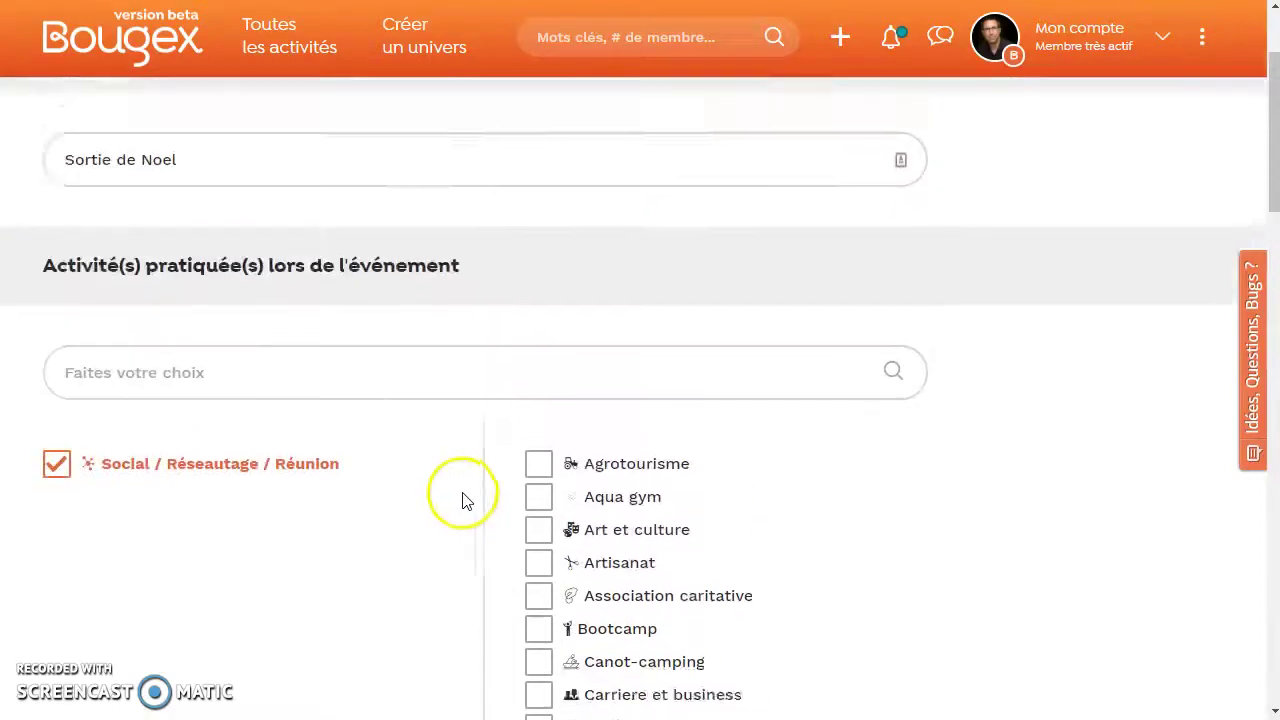
{"action": "scroll", "coordinate": [463, 500], "scroll_direction": "up", "scroll_amount": 2}
{"action": "left_click", "coordinate": [130, 545]}
{"action": "type", "text": "Randonnée"}
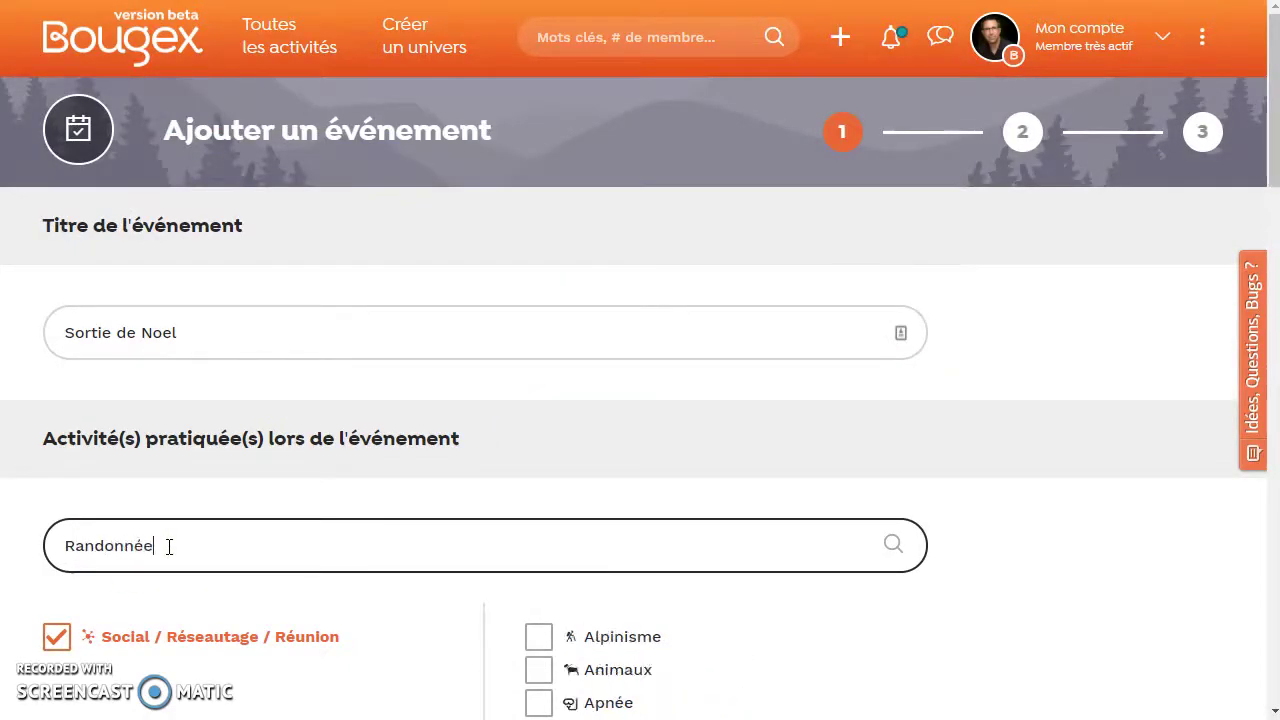
{"action": "scroll", "coordinate": [686, 491], "scroll_direction": "down", "scroll_amount": 5}
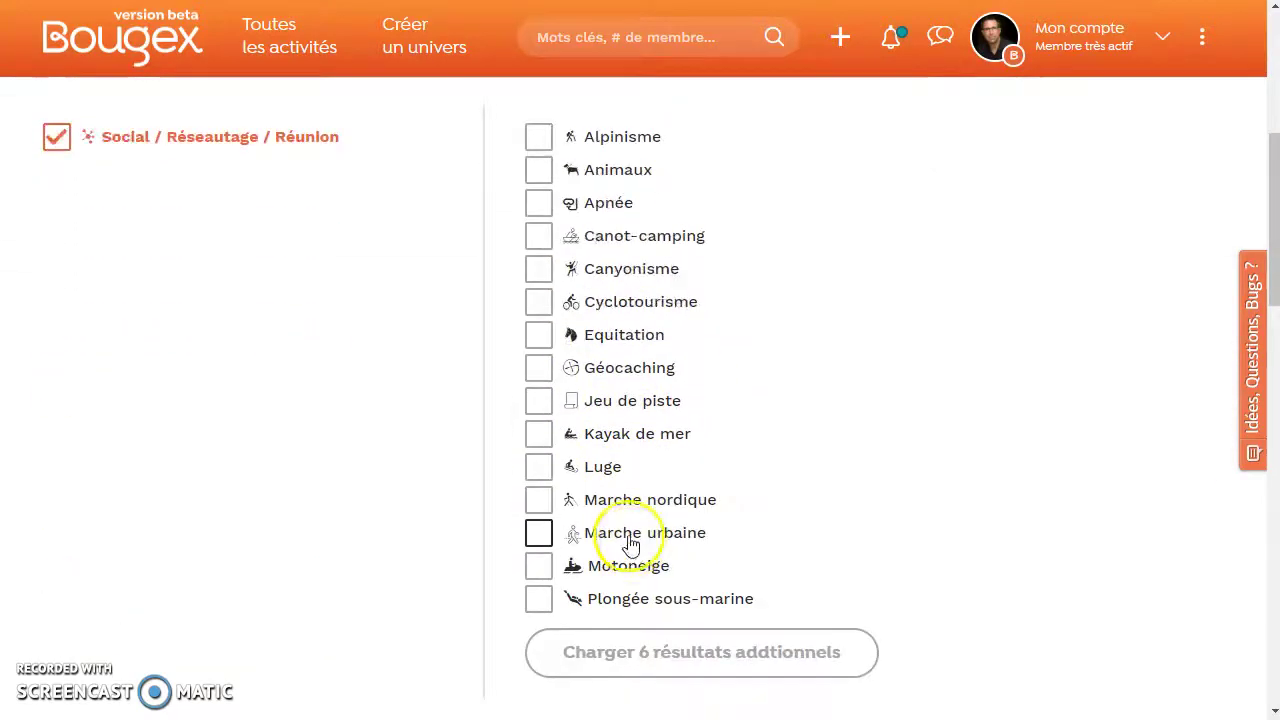
{"action": "left_click", "coordinate": [590, 655]}
{"action": "scroll", "coordinate": [600, 640], "scroll_direction": "down", "scroll_amount": 3}
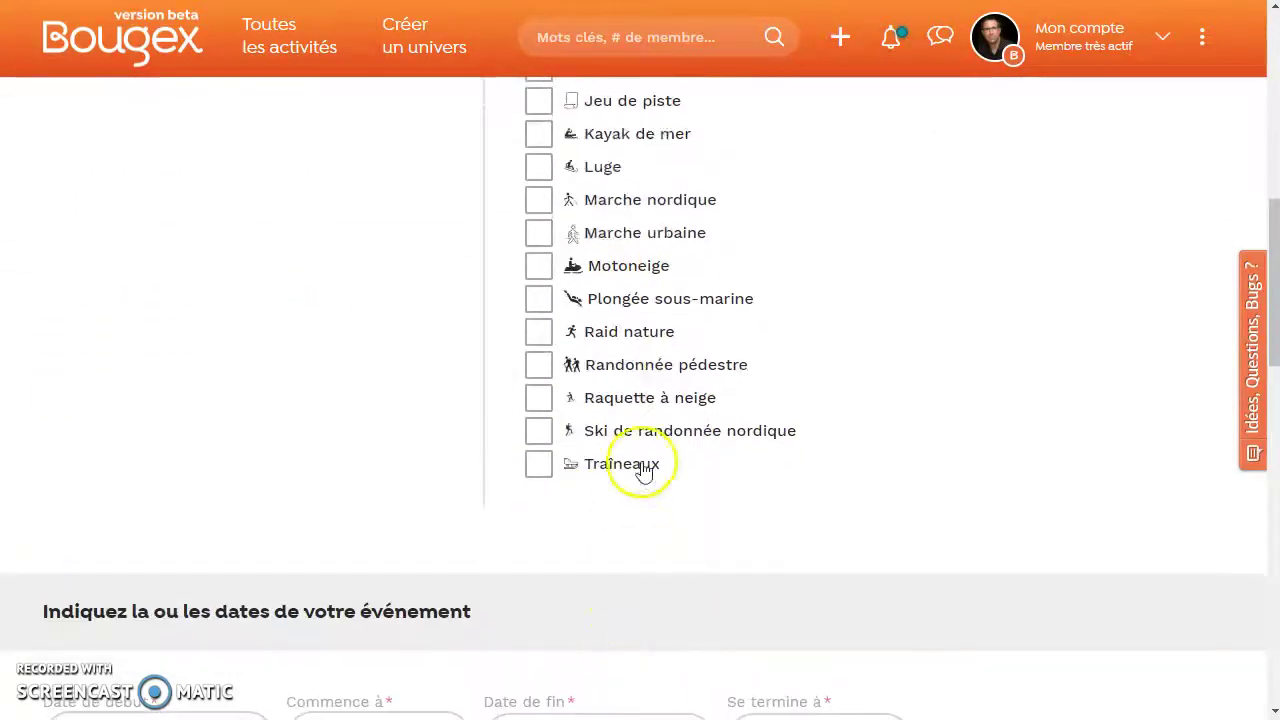
{"action": "left_click", "coordinate": [643, 364]}
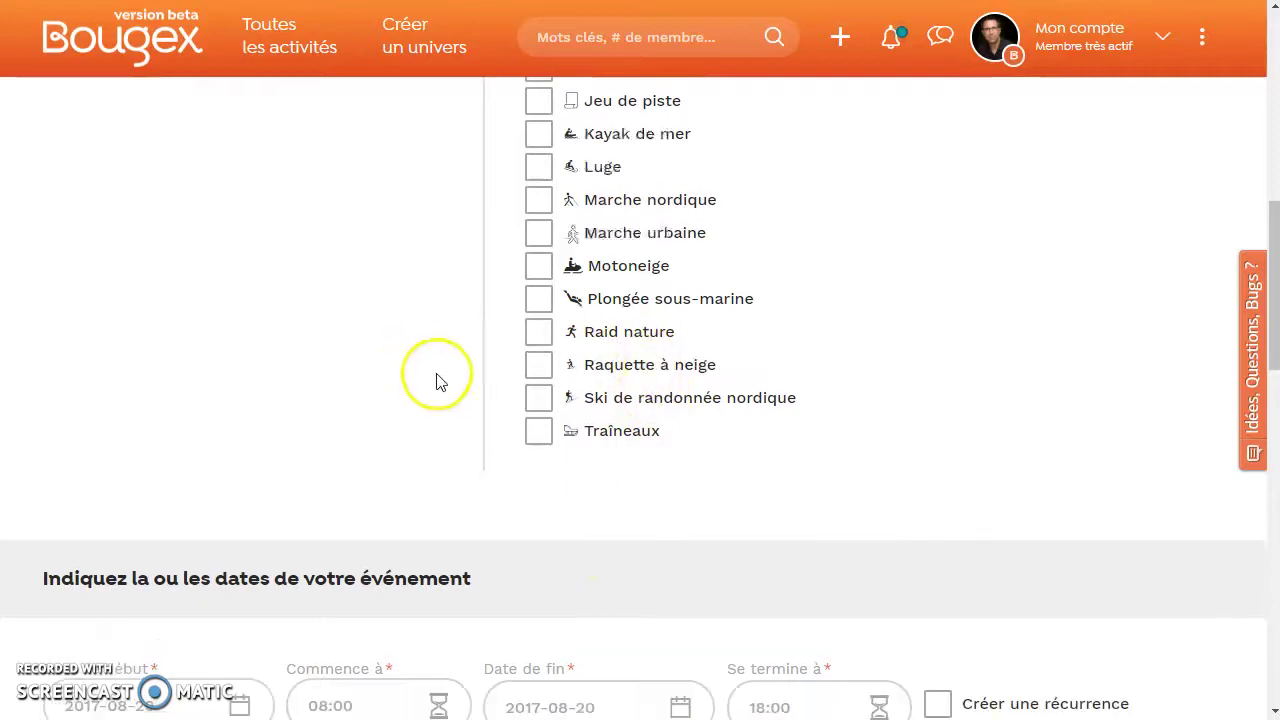
- Search the activities for "Kayak" and add Kayak de rivière to the event
{"action": "scroll", "coordinate": [433, 381], "scroll_direction": "up", "scroll_amount": 6}
{"action": "left_click", "coordinate": [171, 346]}
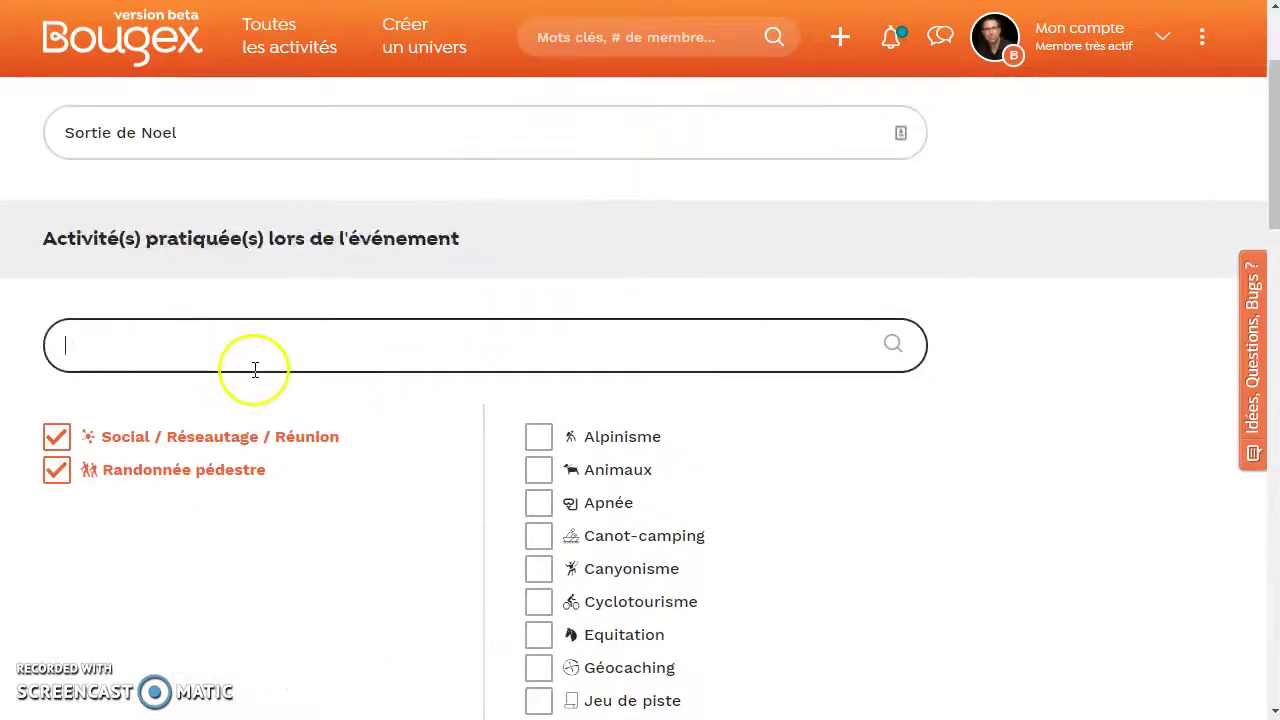
{"action": "type", "text": "Kayak"}
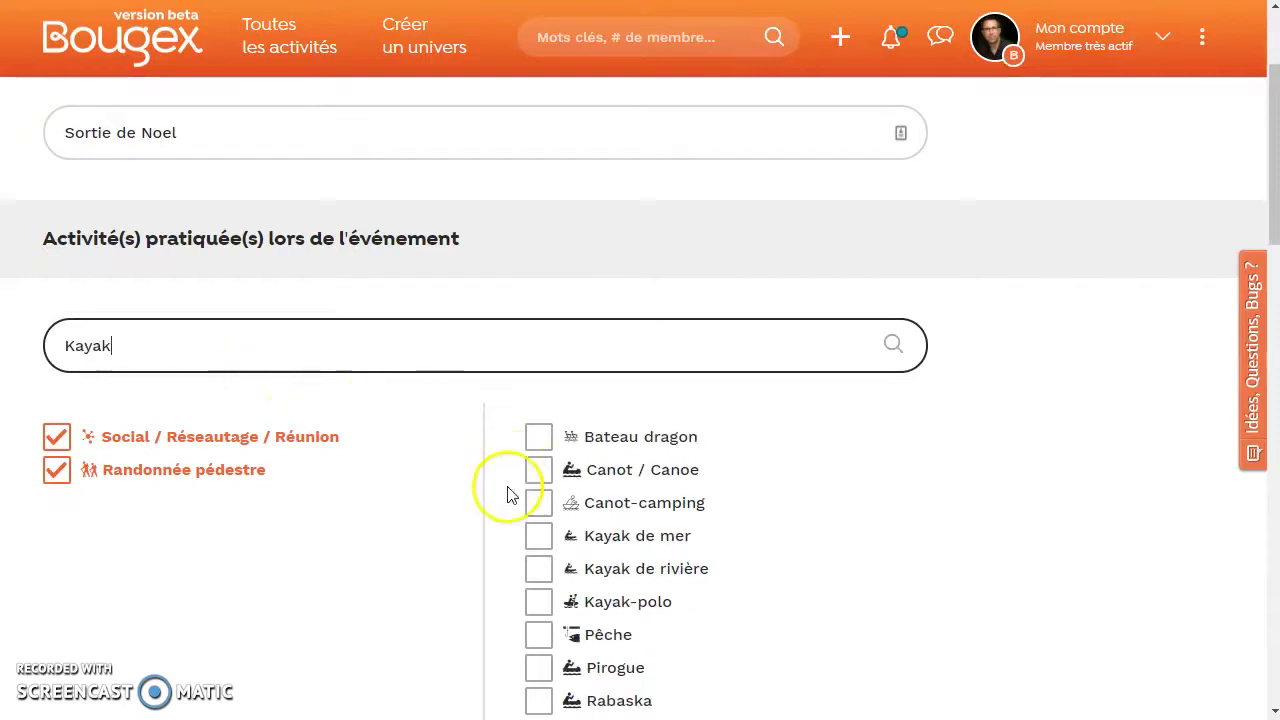
{"action": "left_click", "coordinate": [548, 570]}
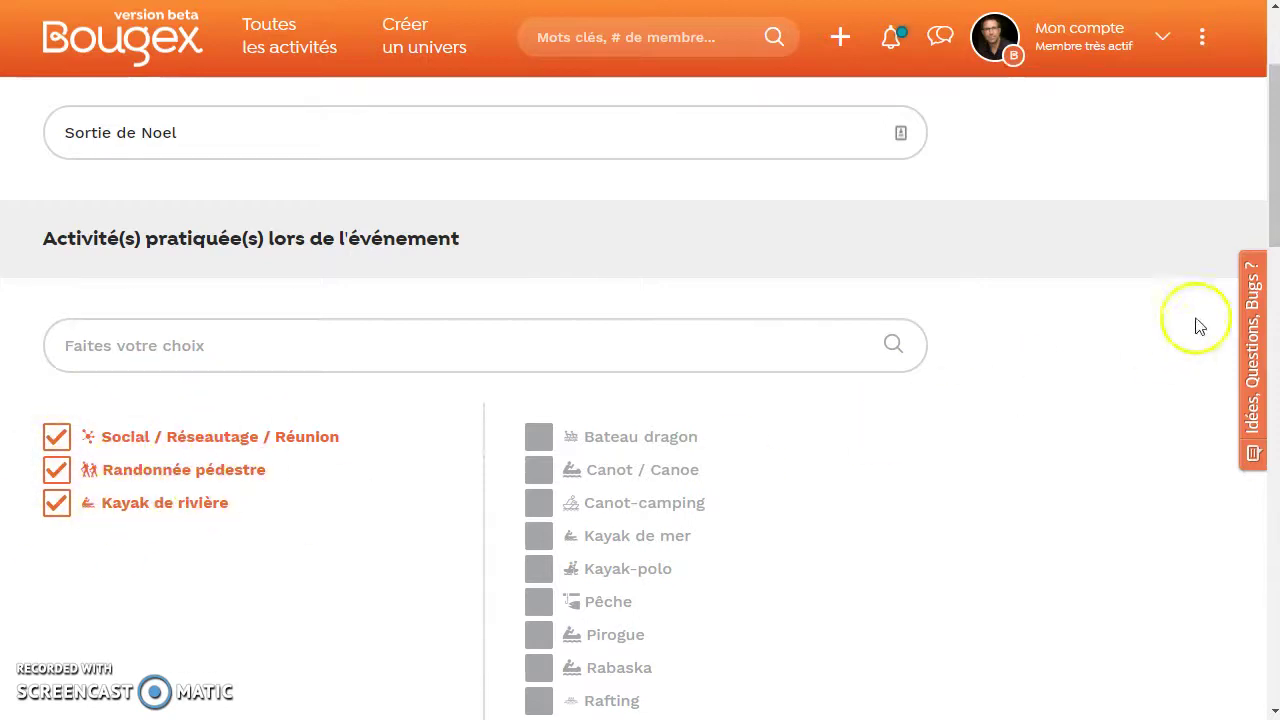
- Set the event's start date to 2017-09-09
{"action": "left_click_drag", "start_coordinate": [1268, 186], "coordinate": [1249, 330]}
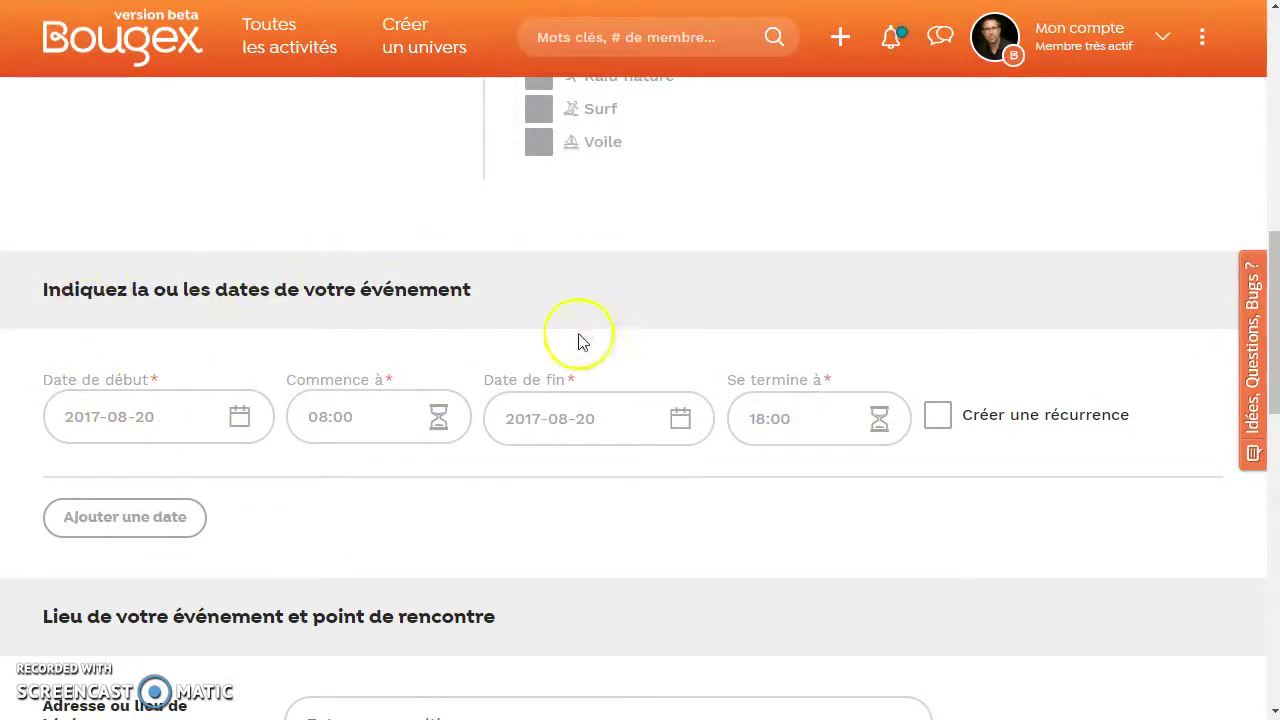
{"action": "left_click", "coordinate": [134, 418]}
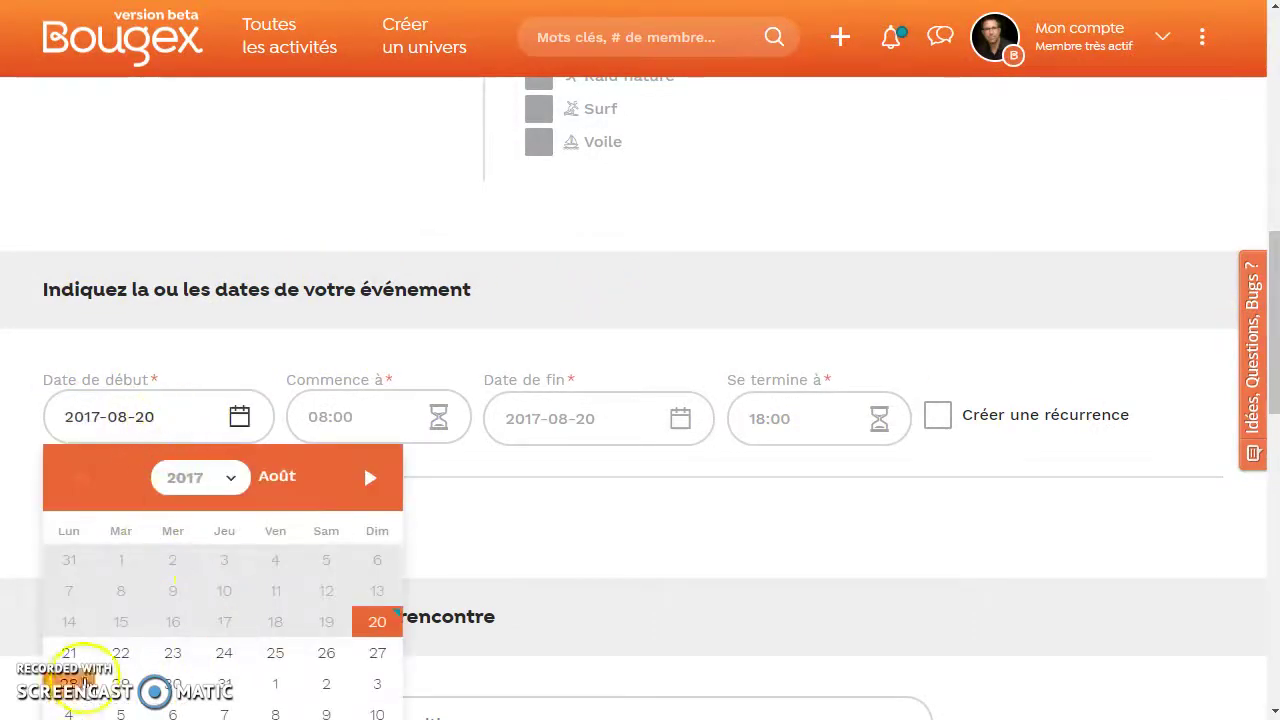
{"action": "scroll", "coordinate": [374, 614], "scroll_direction": "down", "scroll_amount": 4}
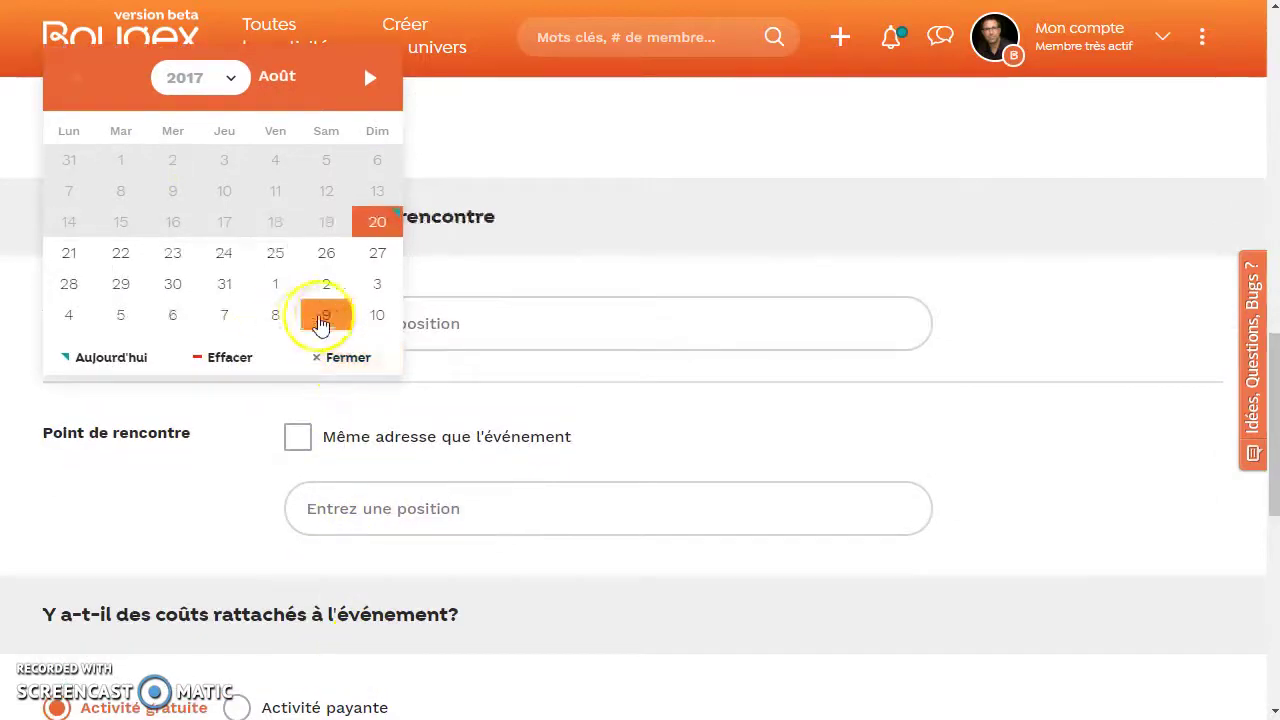
{"action": "left_click", "coordinate": [324, 316]}
- Try to set the event's end date to 2017-11-25
{"action": "scroll", "coordinate": [200, 367], "scroll_direction": "up", "scroll_amount": 2}
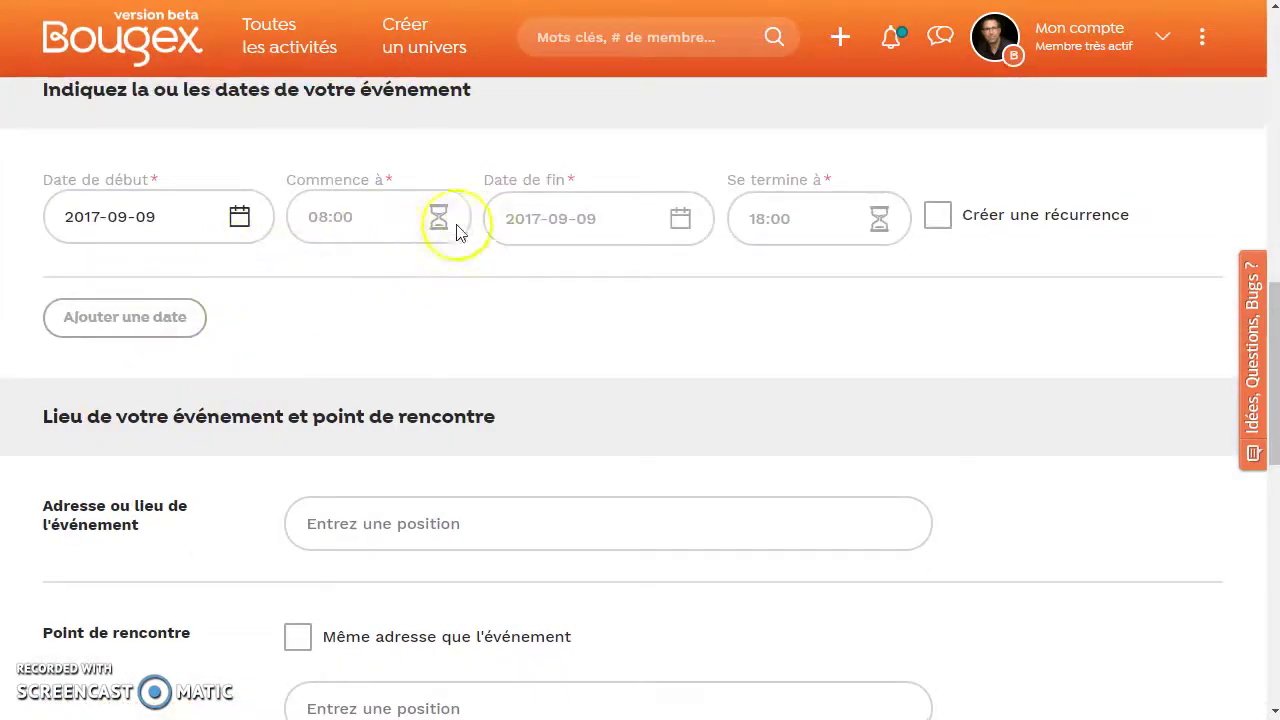
{"action": "left_click", "coordinate": [534, 220]}
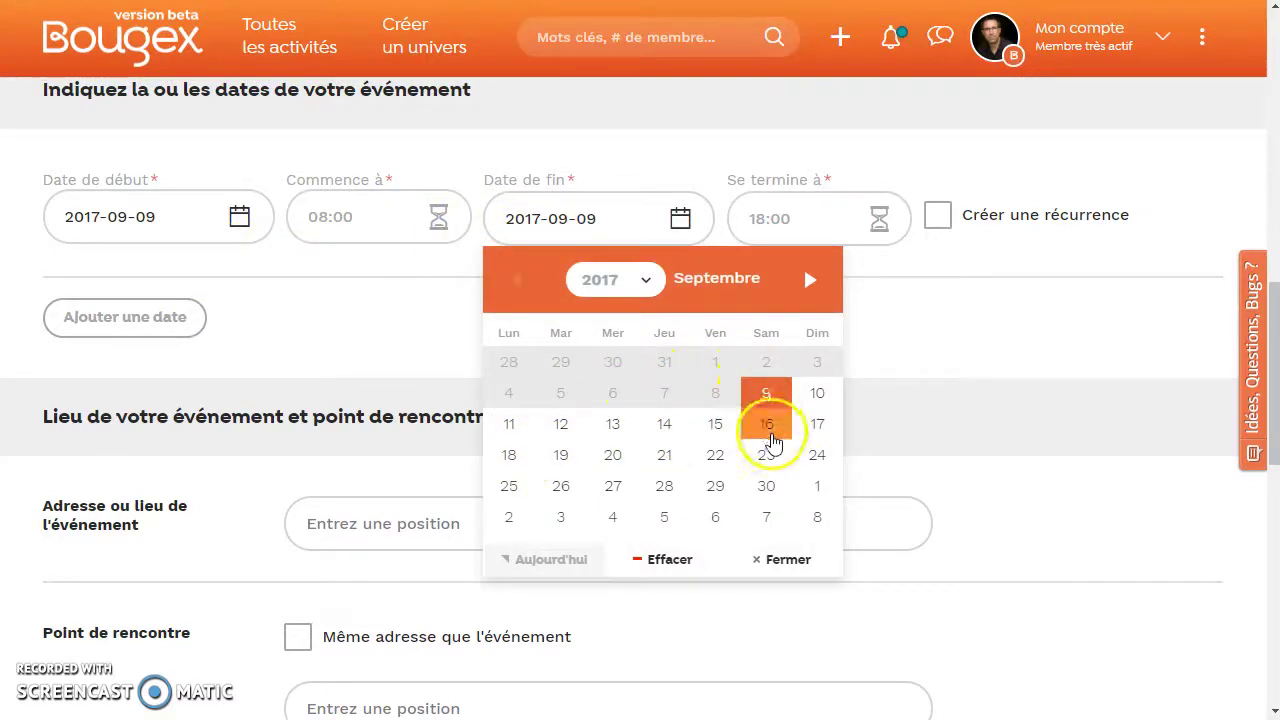
{"action": "scroll", "coordinate": [775, 450], "scroll_direction": "down", "scroll_amount": 1}
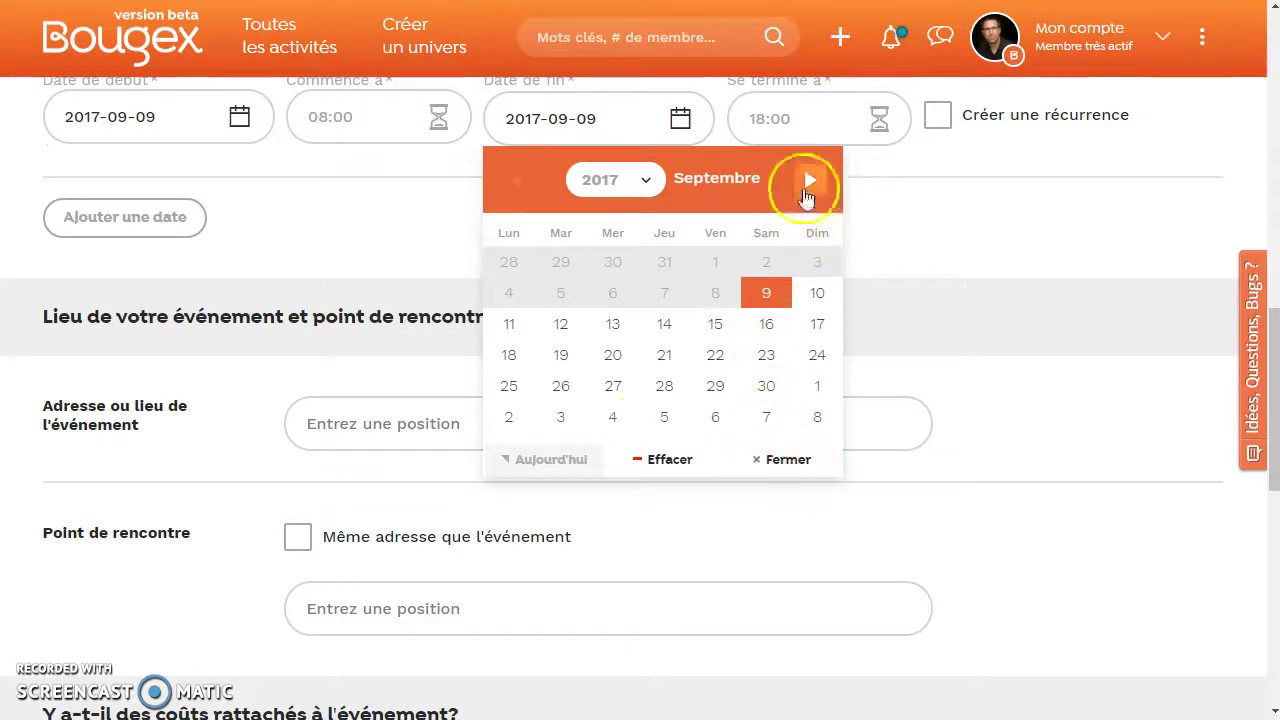
{"action": "left_click", "coordinate": [806, 190]}
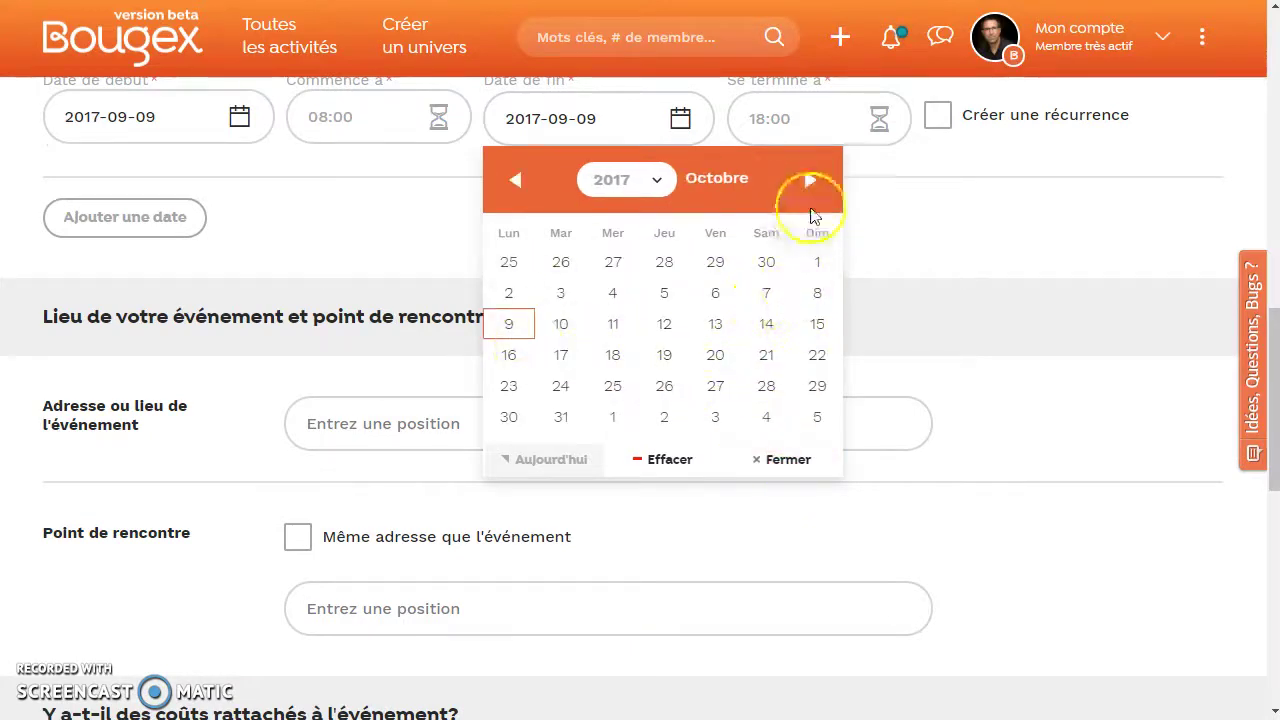
{"action": "left_click", "coordinate": [810, 180]}
{"action": "left_click", "coordinate": [770, 355]}
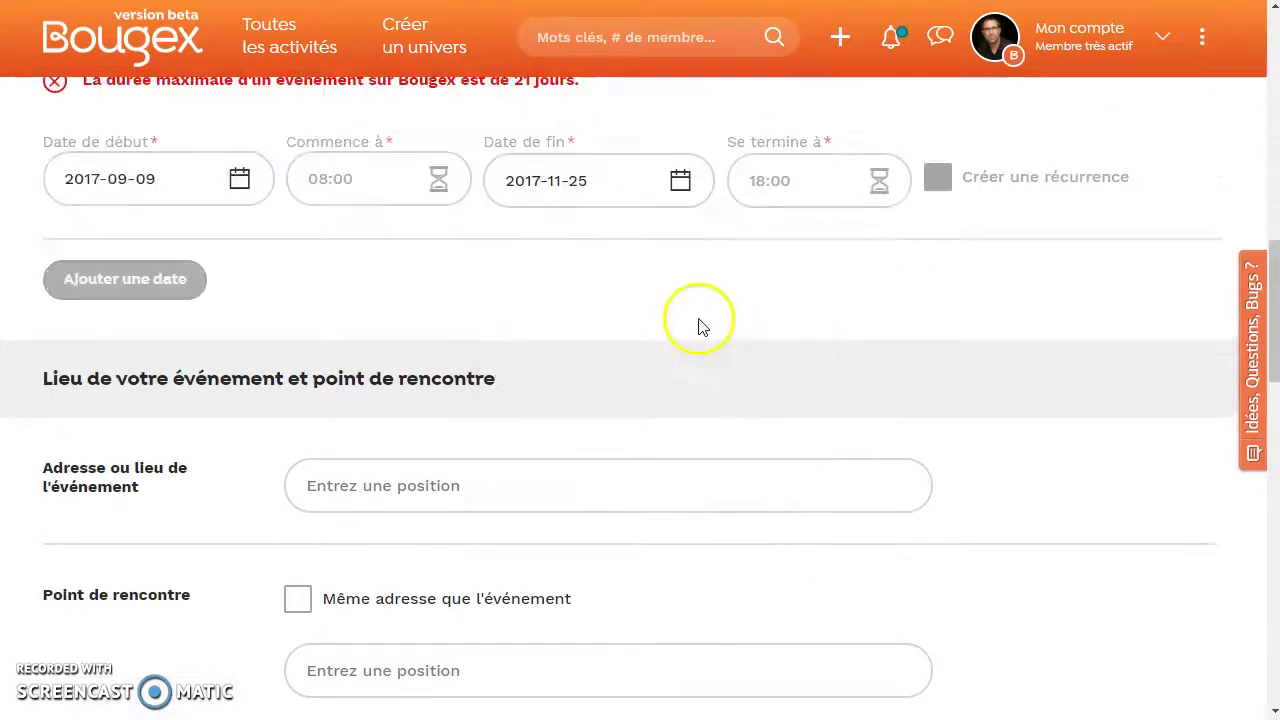
- Set the event's end date to 2017-09-09, the same day as its start
{"action": "scroll", "coordinate": [700, 337], "scroll_direction": "up", "scroll_amount": 1}
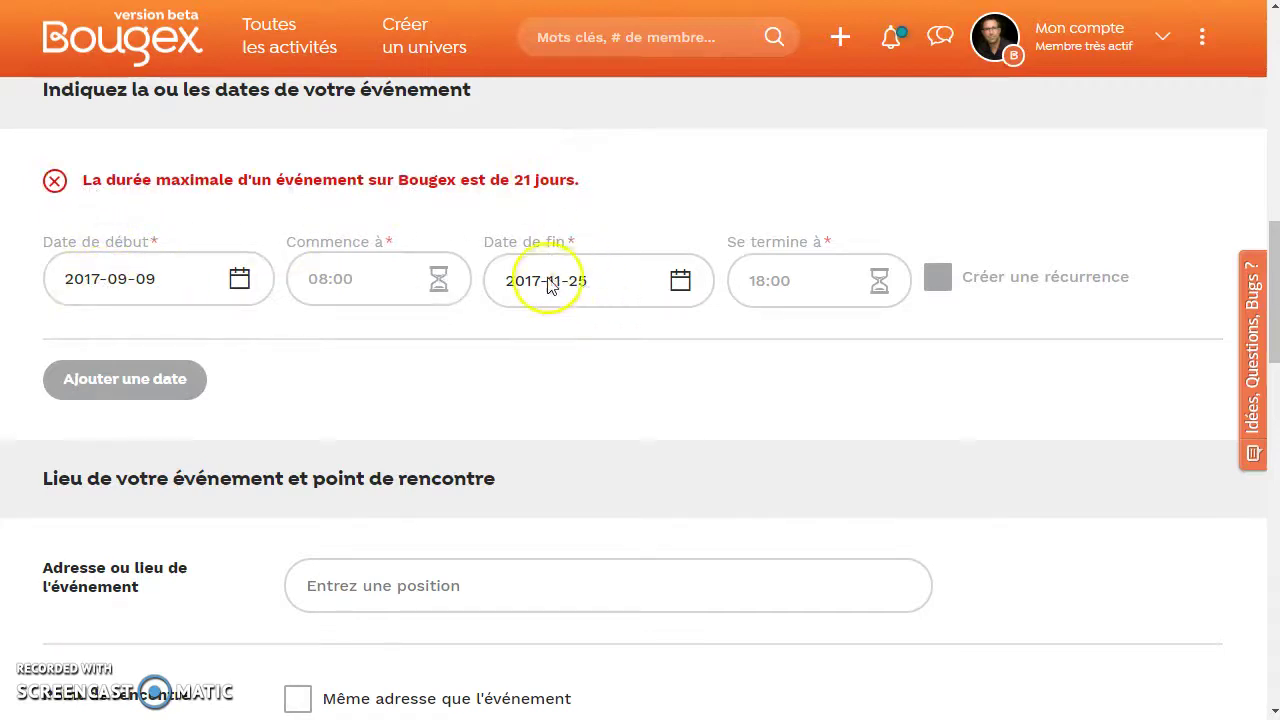
{"action": "left_click", "coordinate": [585, 285]}
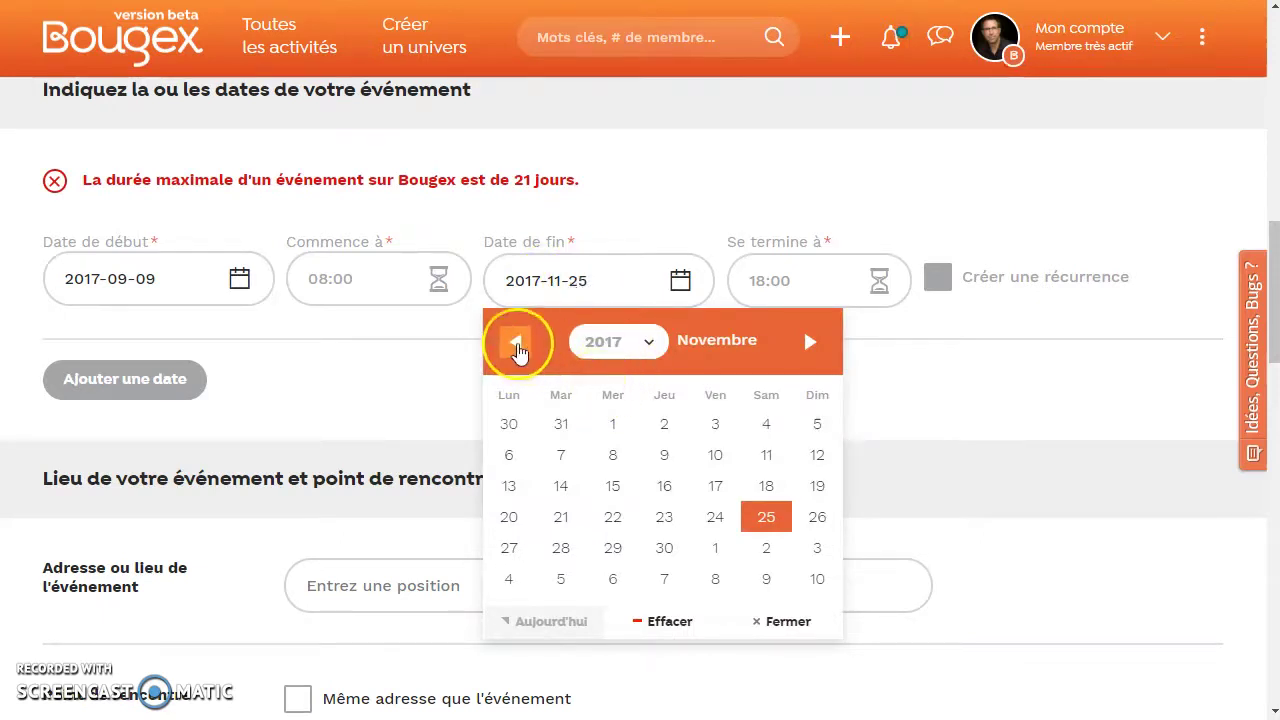
{"action": "left_click", "coordinate": [516, 341]}
{"action": "left_click", "coordinate": [516, 341]}
{"action": "left_click", "coordinate": [810, 342]}
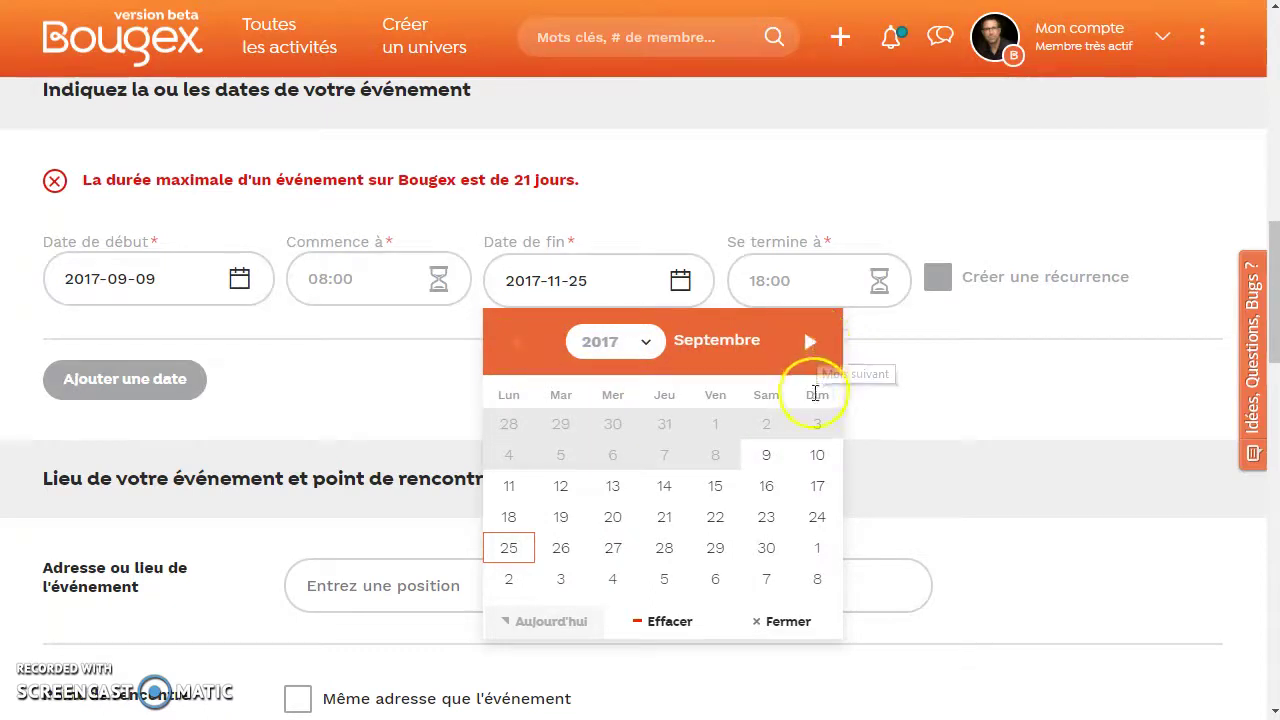
{"action": "left_click", "coordinate": [770, 458]}
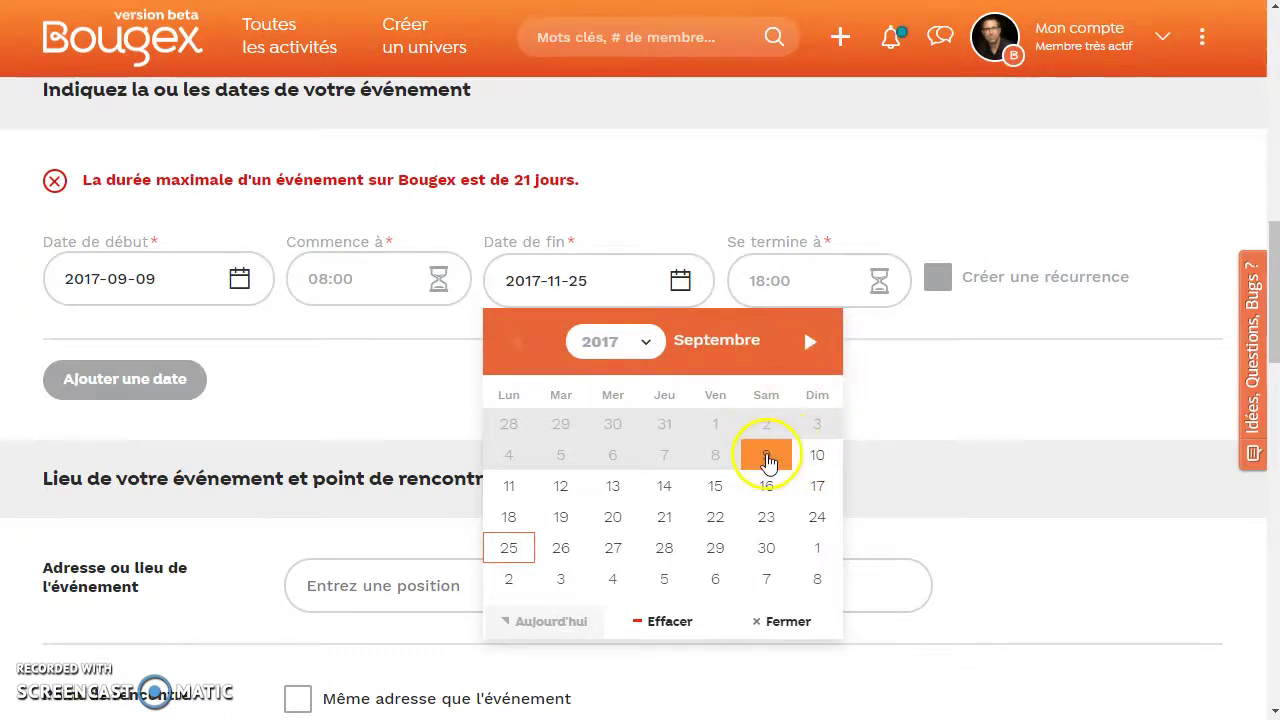
{"action": "left_click", "coordinate": [770, 460]}
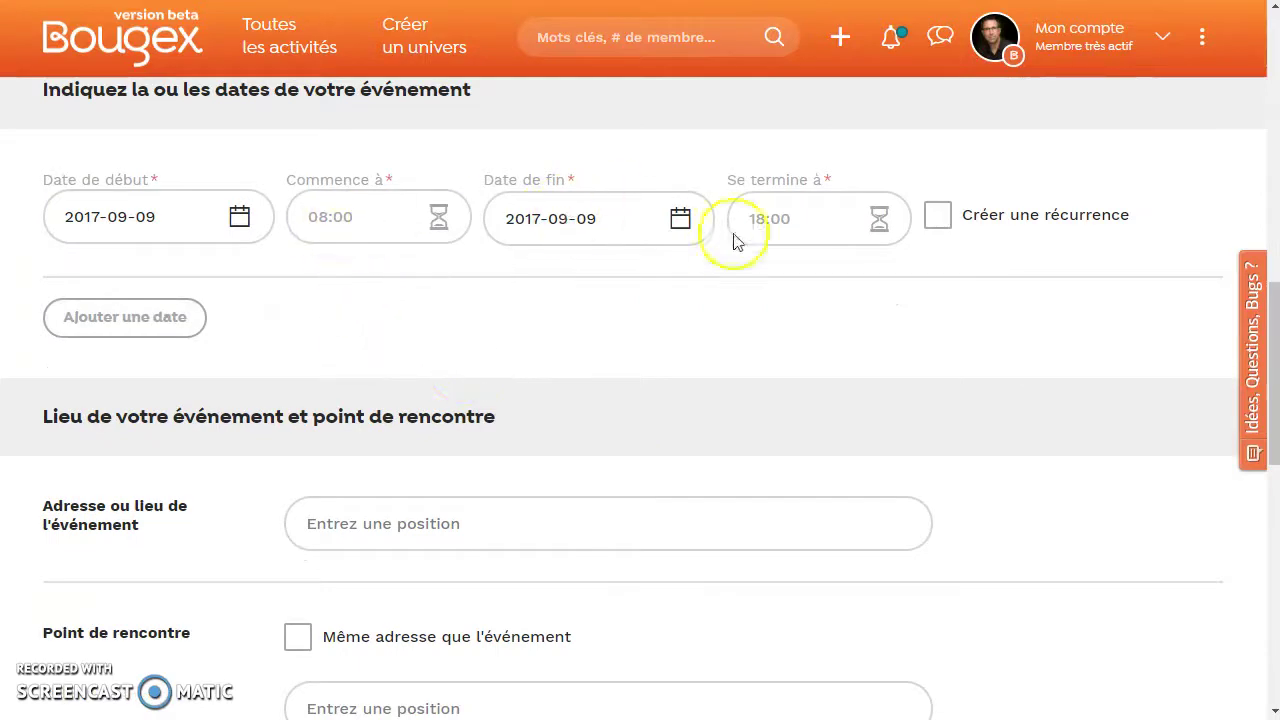
- Try a daily recurrence for the event running until 2017-11-11, and turn the recurrence off again
{"action": "left_click", "coordinate": [936, 215]}
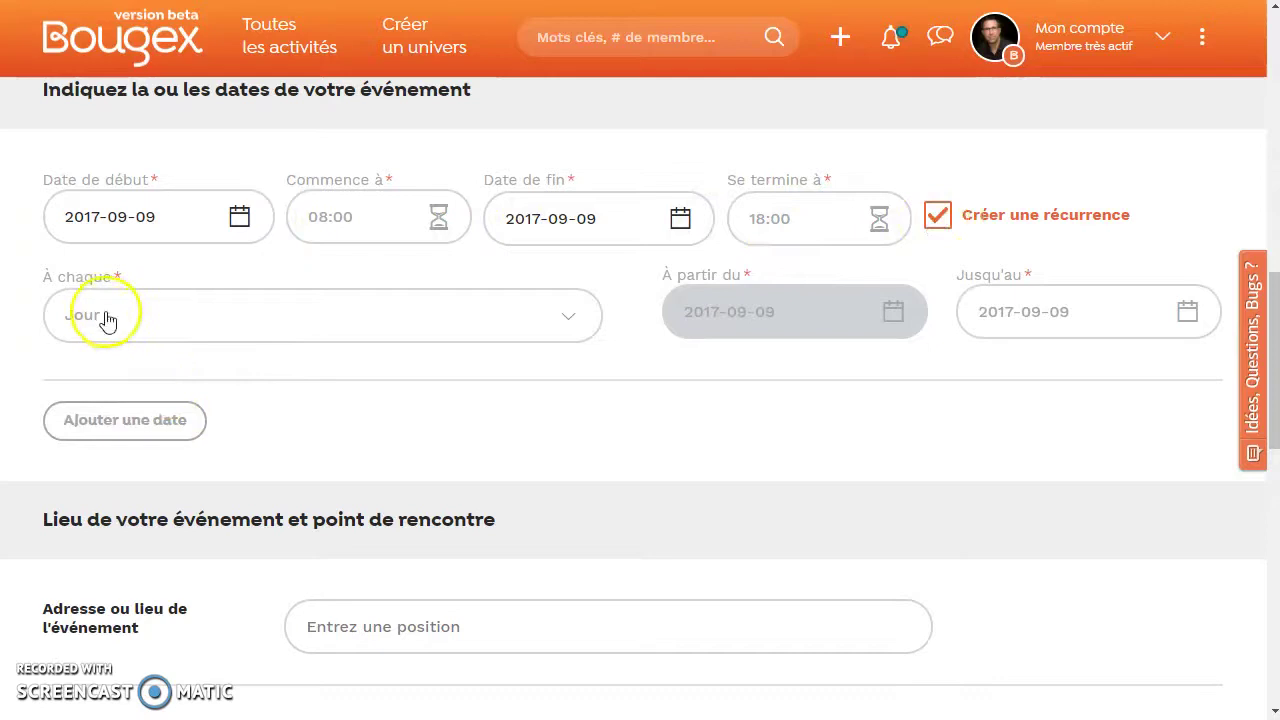
{"action": "left_click", "coordinate": [1024, 311]}
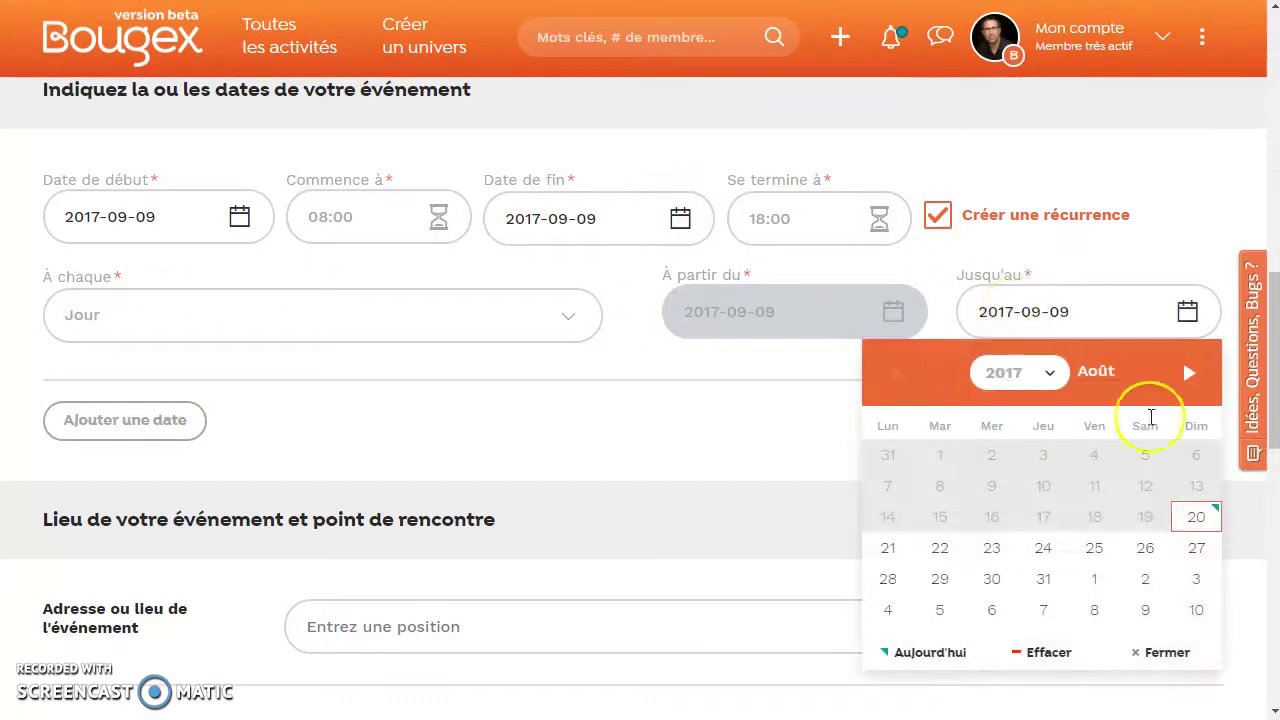
{"action": "left_click", "coordinate": [1192, 374]}
{"action": "left_click", "coordinate": [1192, 374]}
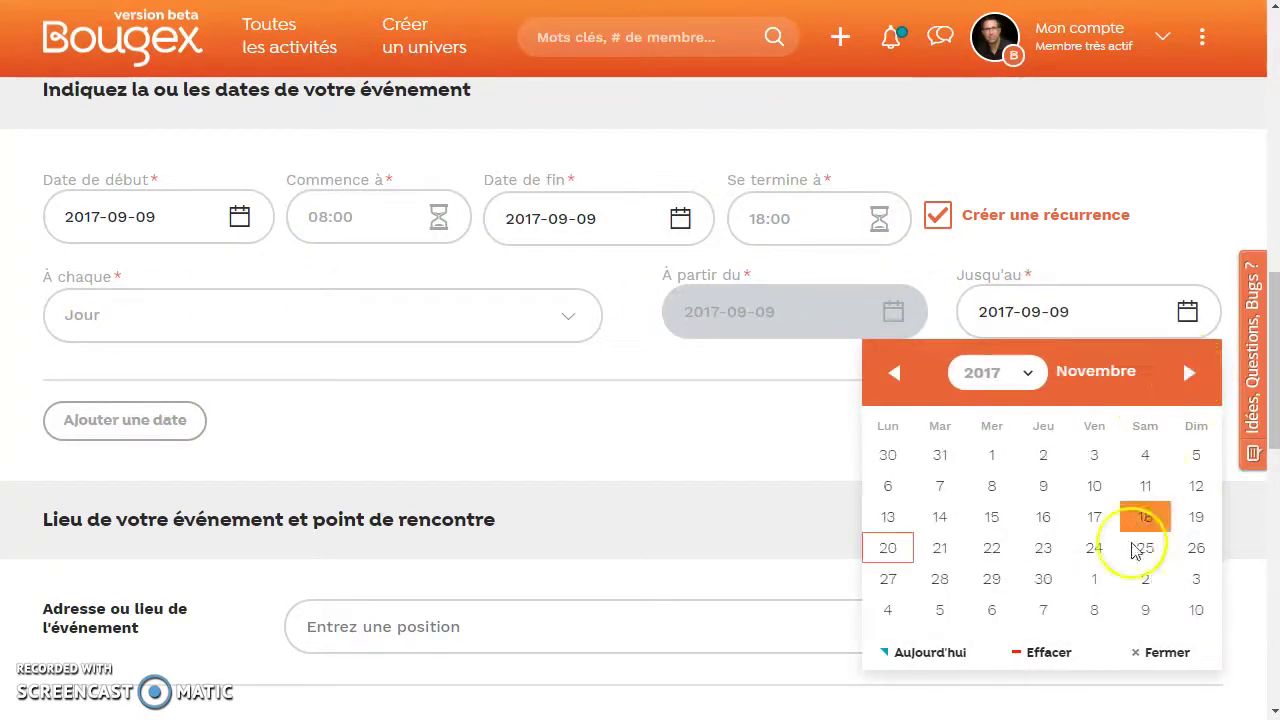
{"action": "left_click", "coordinate": [1146, 490]}
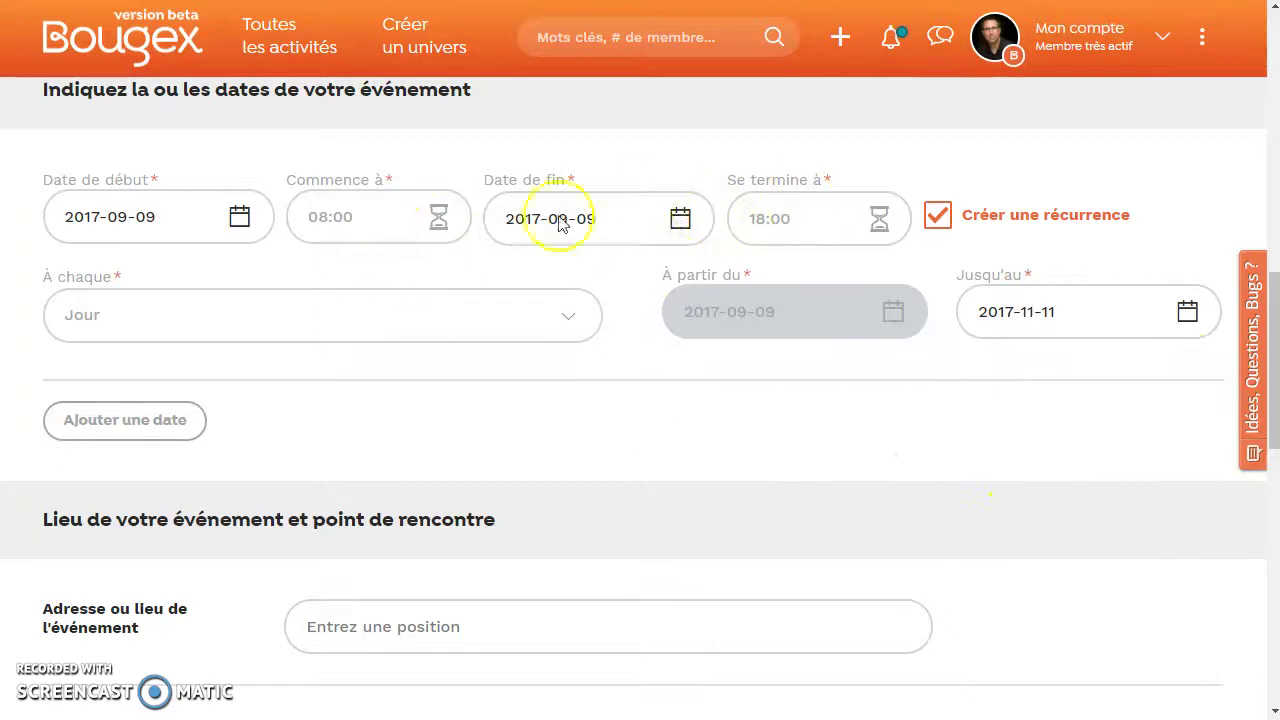
{"action": "scroll", "coordinate": [329, 414], "scroll_direction": "down", "scroll_amount": 2}
{"action": "scroll", "coordinate": [323, 414], "scroll_direction": "up", "scroll_amount": 2}
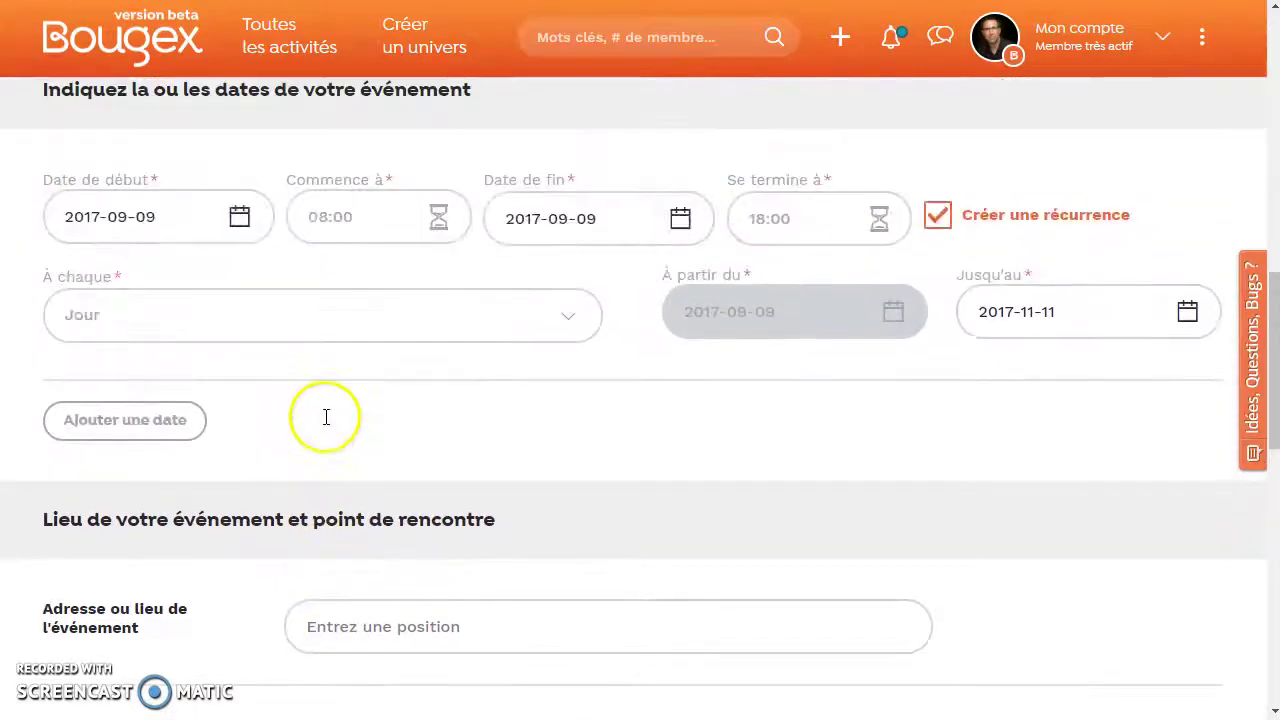
{"action": "left_click", "coordinate": [938, 220]}
- Try 2017-09-13 as the event's end date and return it to 2017-09-09
{"action": "left_click", "coordinate": [556, 232]}
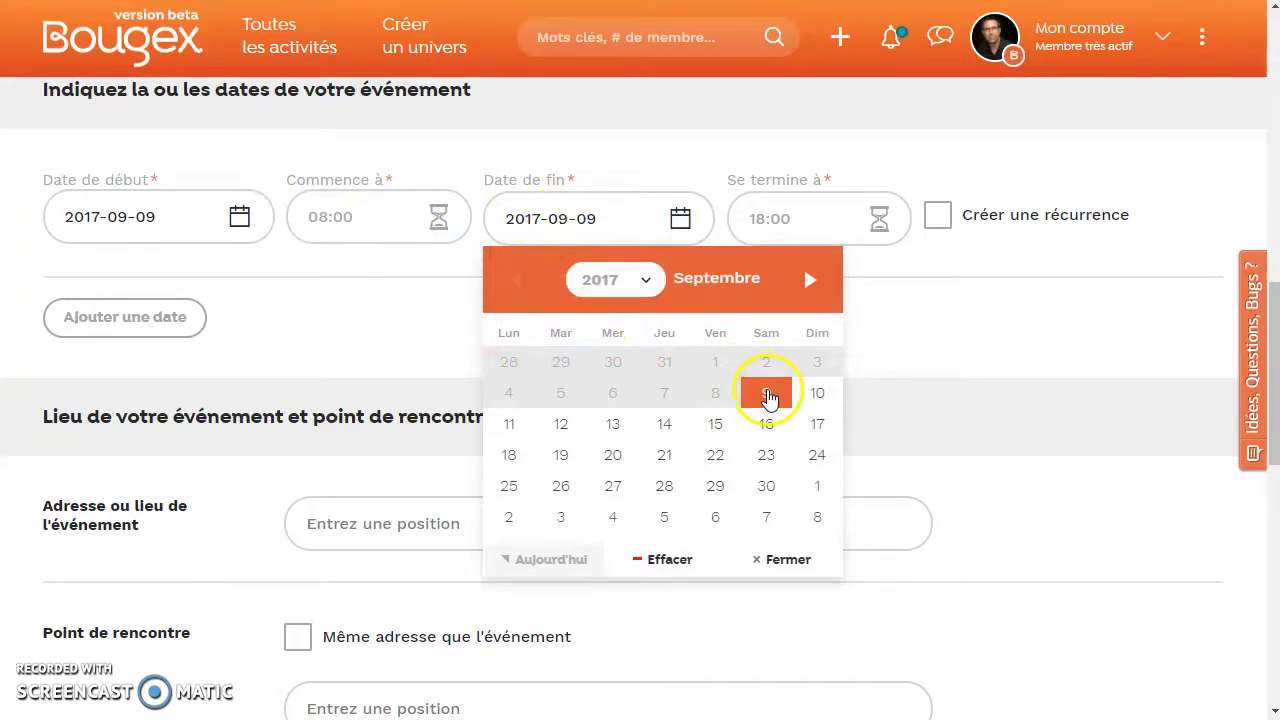
{"action": "left_click", "coordinate": [612, 426]}
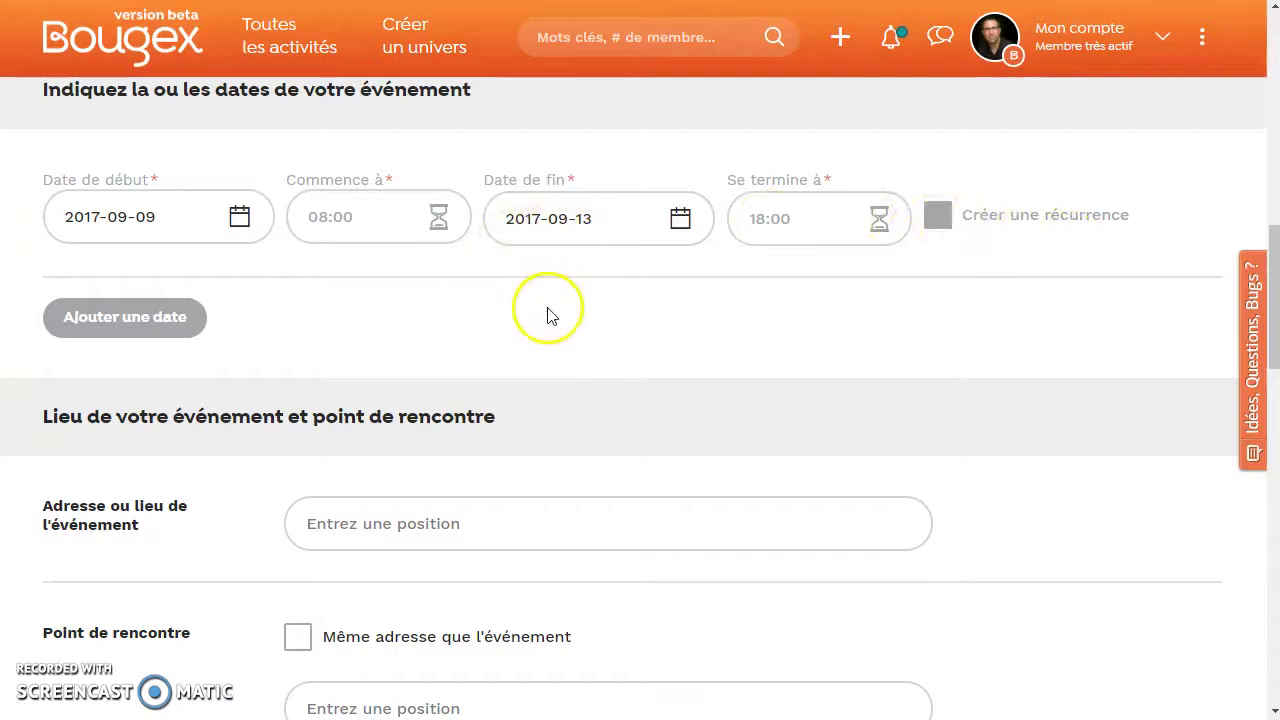
{"action": "left_click", "coordinate": [565, 216]}
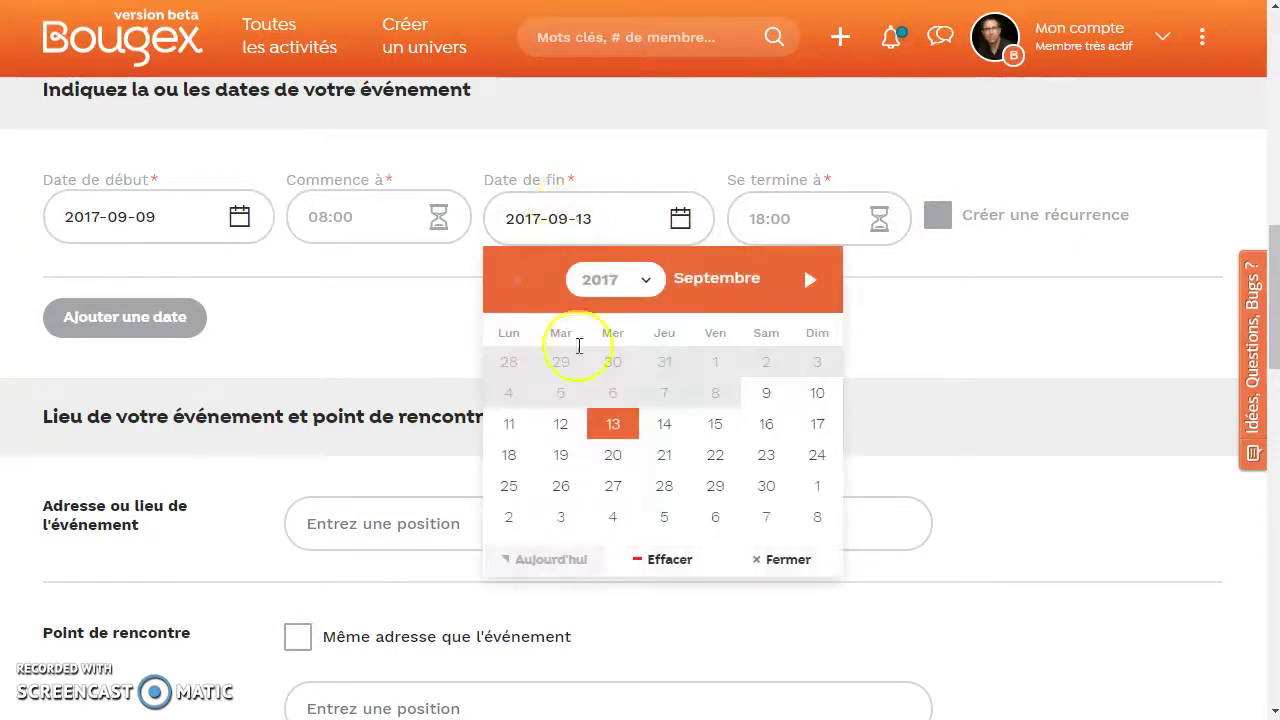
{"action": "left_click", "coordinate": [773, 406]}
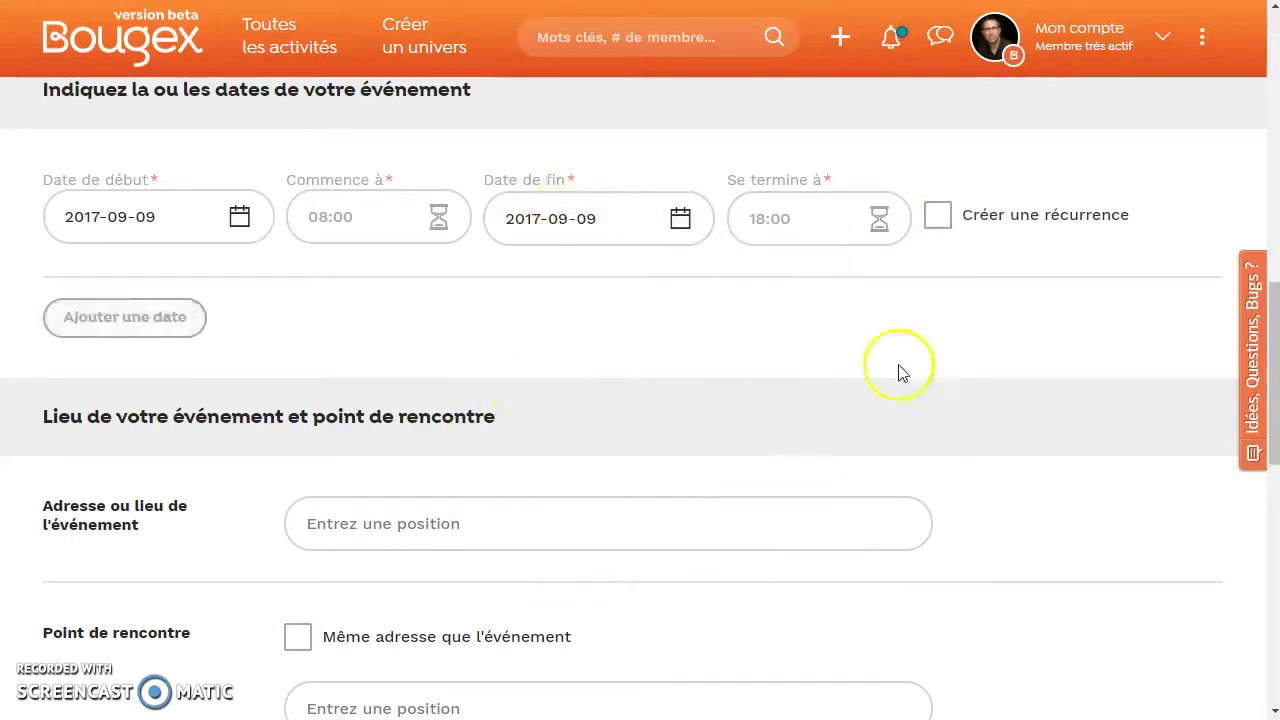
- Set the event's end date to 2017-09-16, keeping 2017-09-09 as its start date
{"action": "left_click", "coordinate": [1275, 309]}
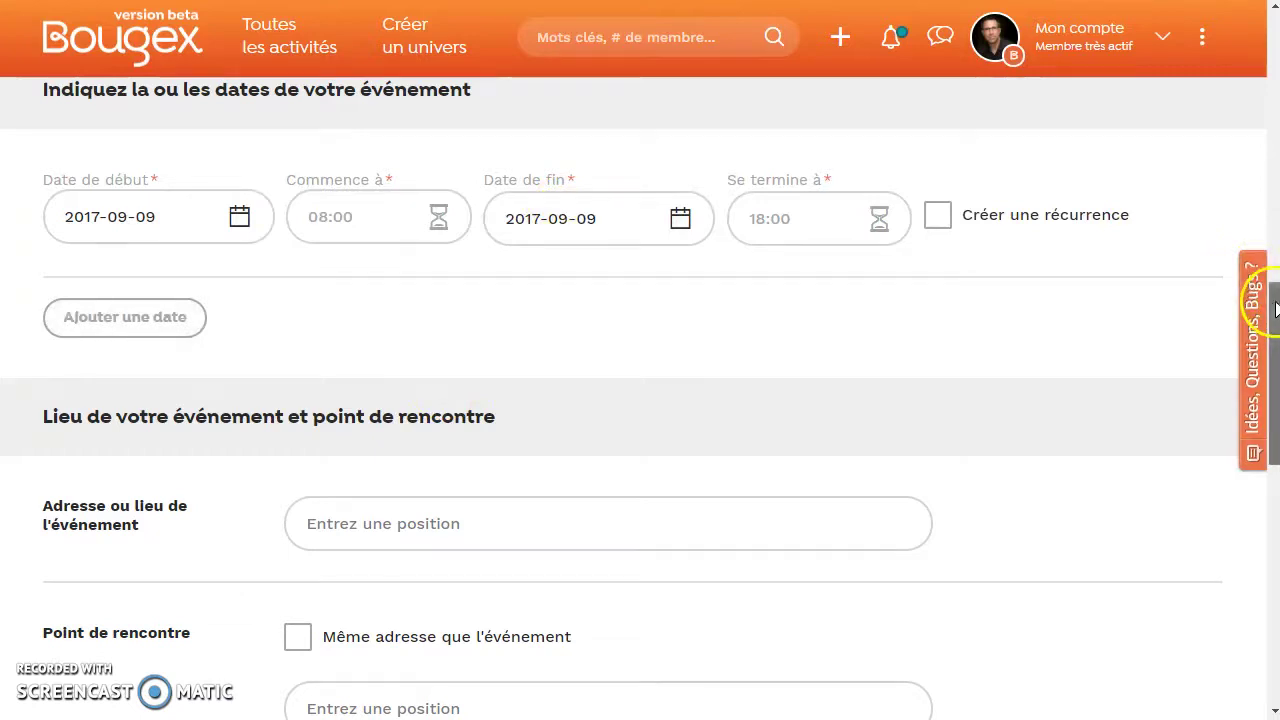
{"action": "mouse_move", "coordinate": [1275, 309]}
{"action": "left_mouse_down"}
{"action": "mouse_move", "coordinate": [1272, 529]}
{"action": "mouse_move", "coordinate": [1272, 286]}
{"action": "left_mouse_up"}
{"action": "scroll", "coordinate": [1171, 320], "scroll_direction": "up", "scroll_amount": 1}
{"action": "left_click", "coordinate": [526, 354]}
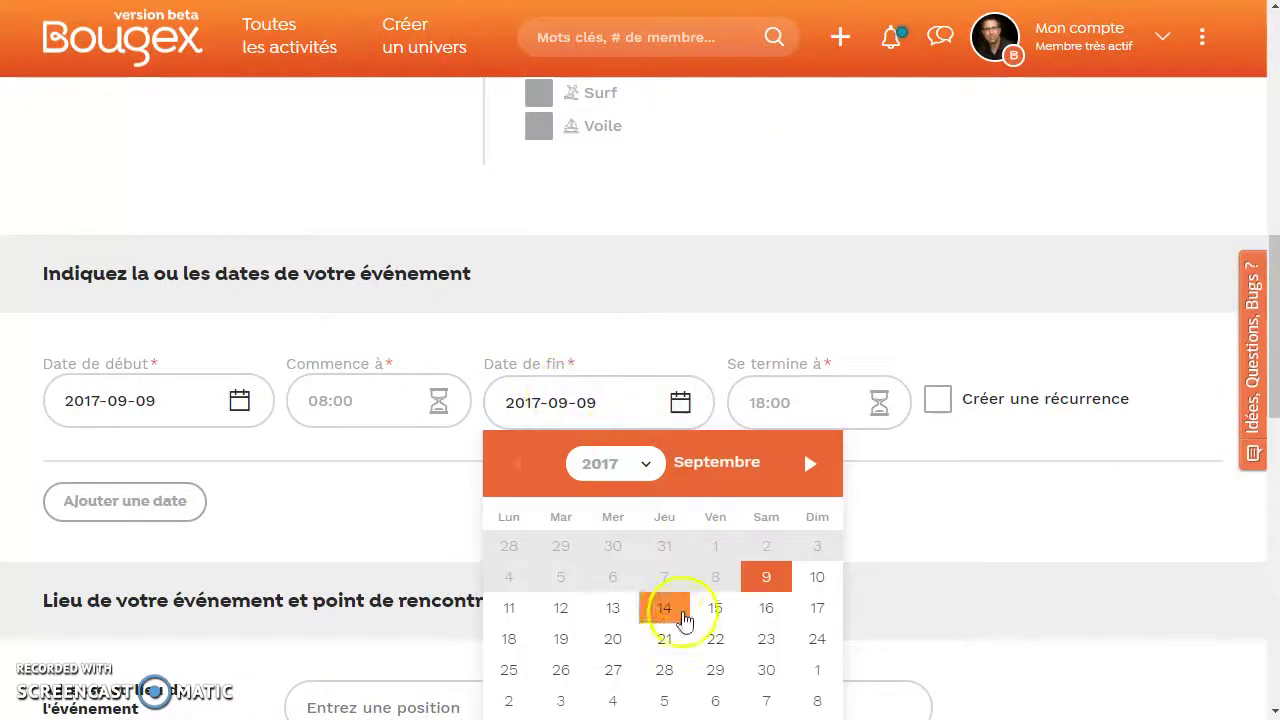
{"action": "left_click", "coordinate": [766, 607]}
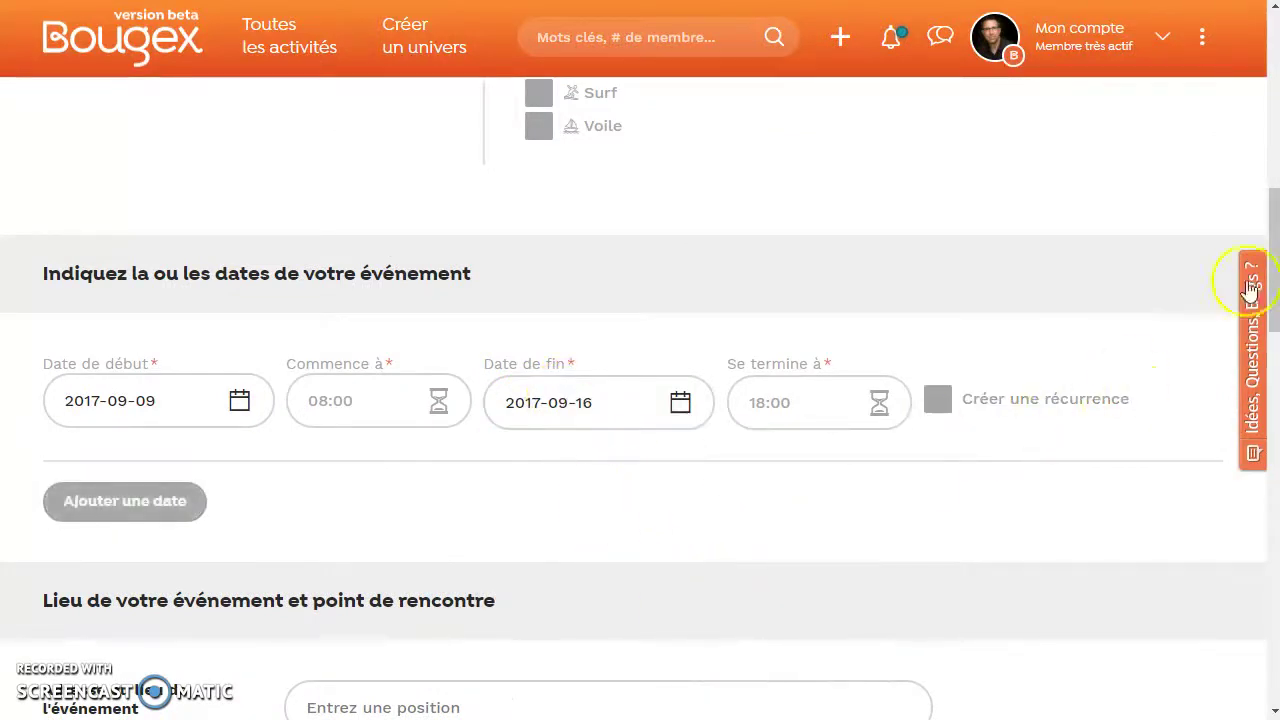
- Search for "Quebec" as the centre of the target clientele area and choose Québec, Canada
{"action": "left_click_drag", "start_coordinate": [1268, 229], "coordinate": [1268, 425]}
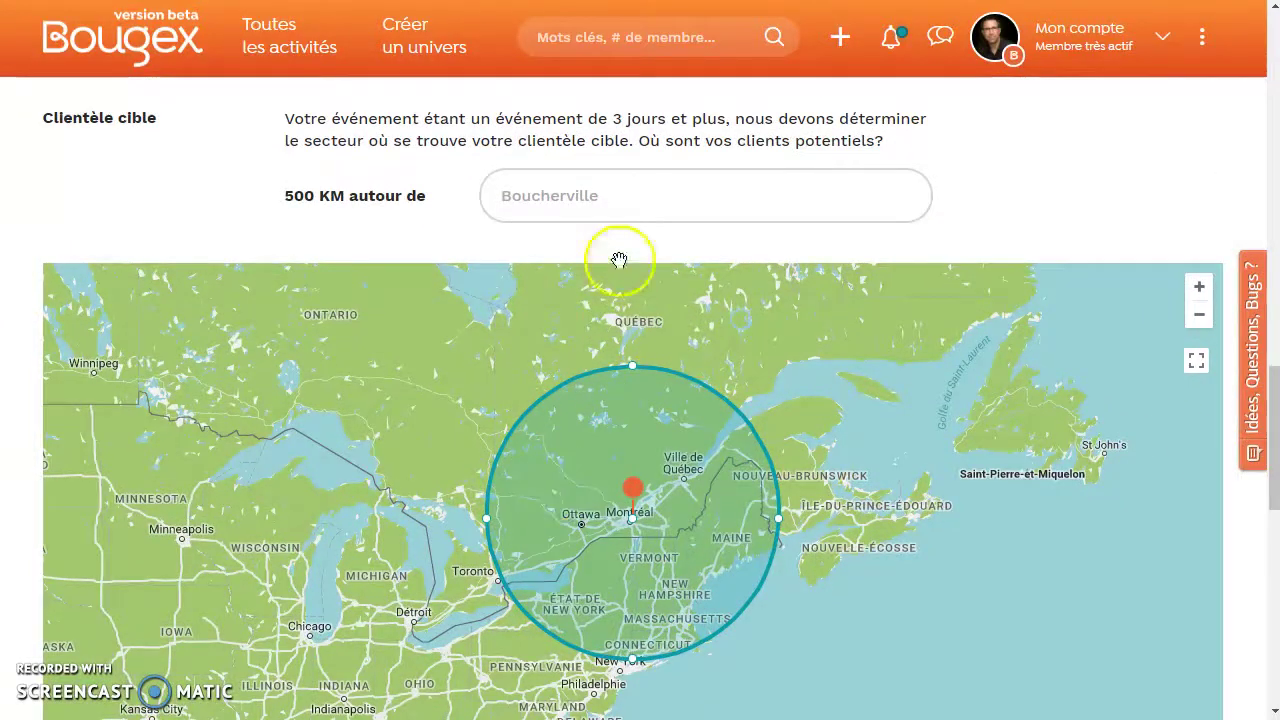
{"action": "left_click", "coordinate": [594, 192]}
{"action": "left_click_drag", "start_coordinate": [594, 192], "coordinate": [440, 200]}
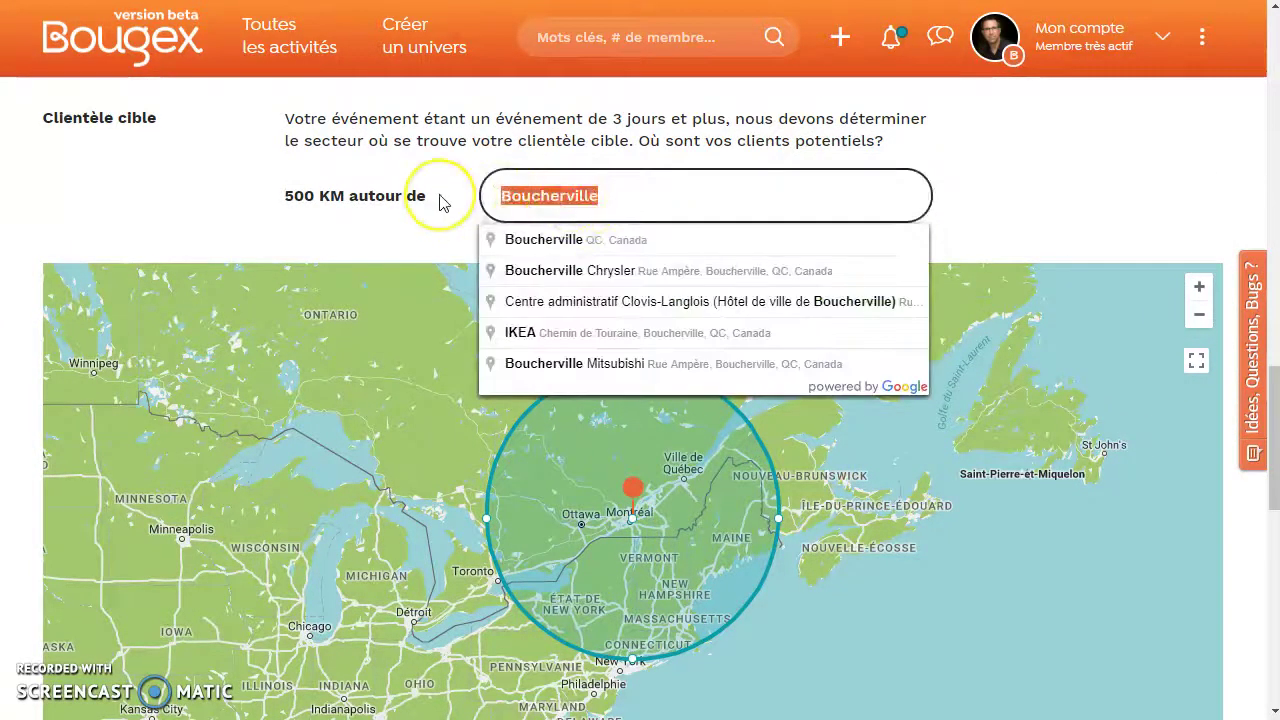
{"action": "type", "text": "Queb"}
{"action": "type", "text": "ec"}
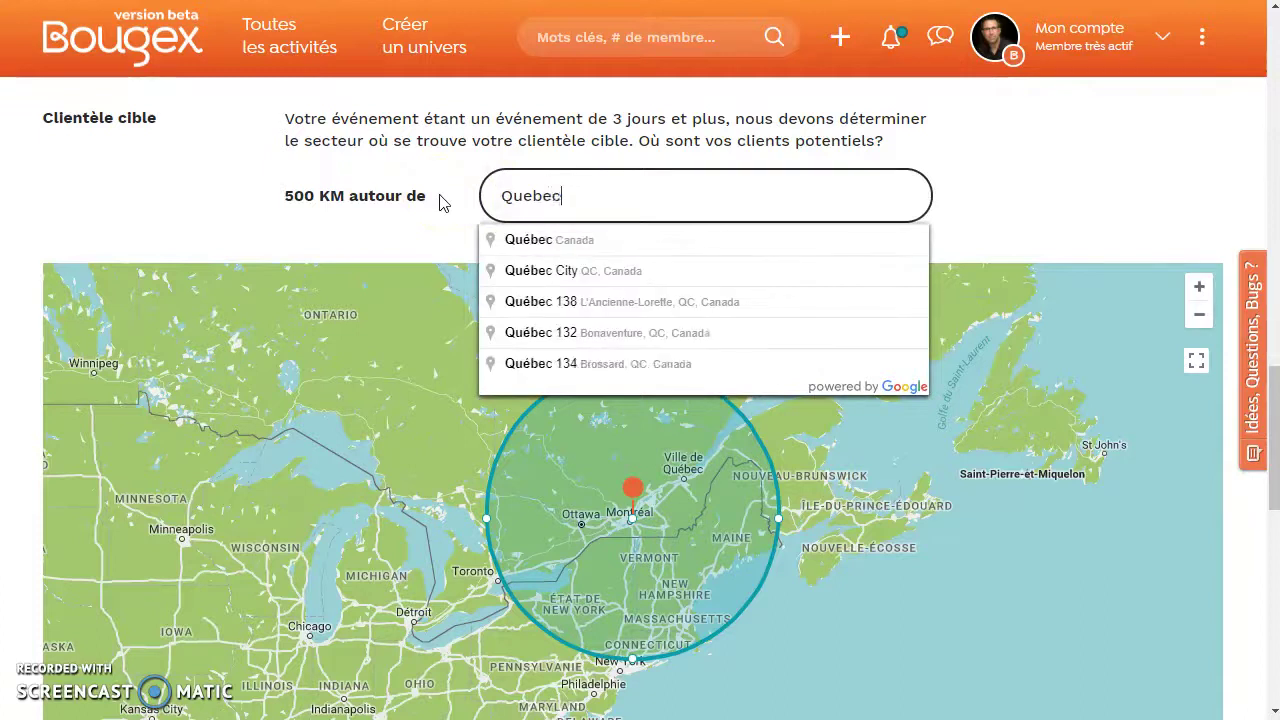
{"action": "left_click", "coordinate": [537, 239]}
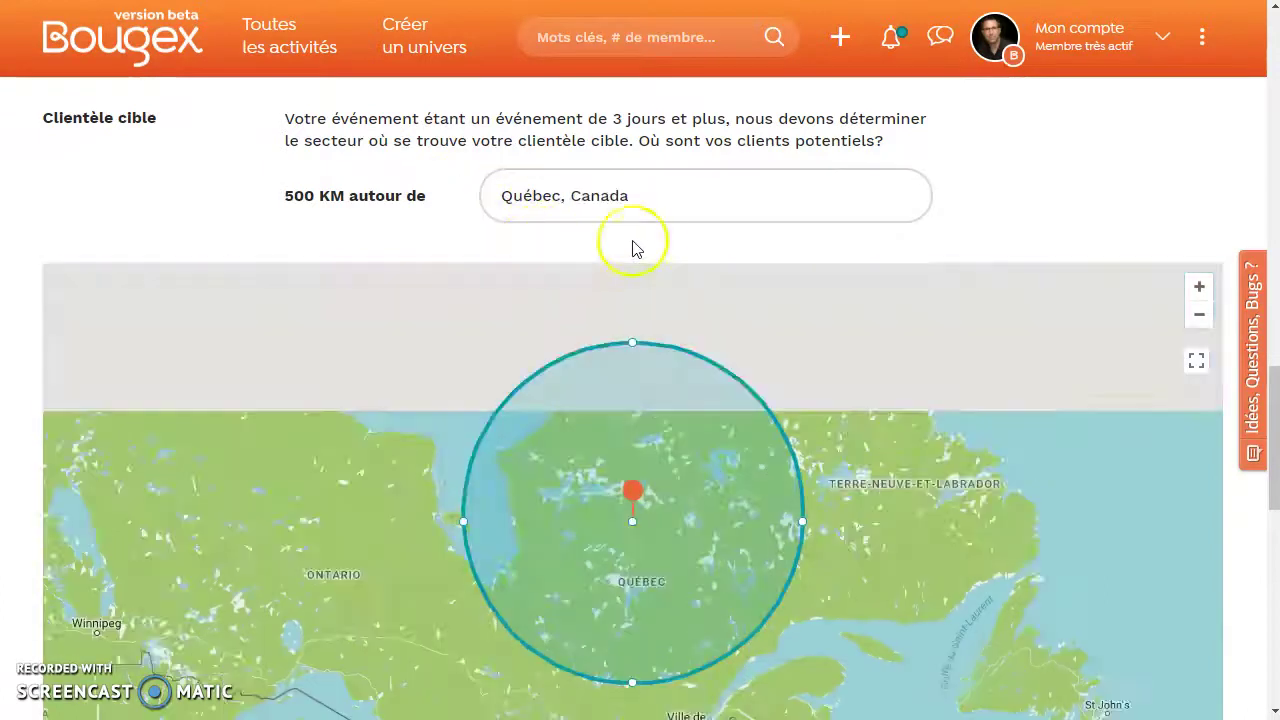
- Resize the target clientele circle on the map to a 354 km radius and move its centre to La Tuque
{"action": "left_click_drag", "start_coordinate": [801, 517], "coordinate": [891, 494]}
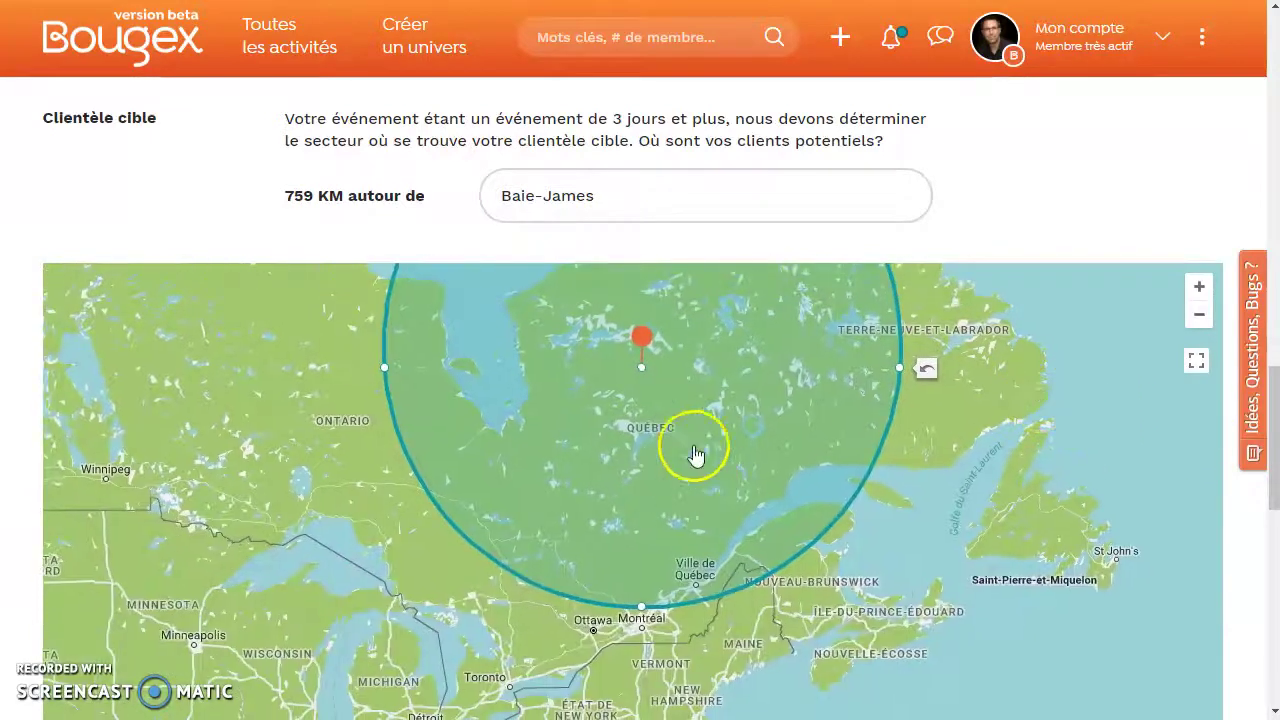
{"action": "left_click_drag", "start_coordinate": [384, 510], "coordinate": [517, 512]}
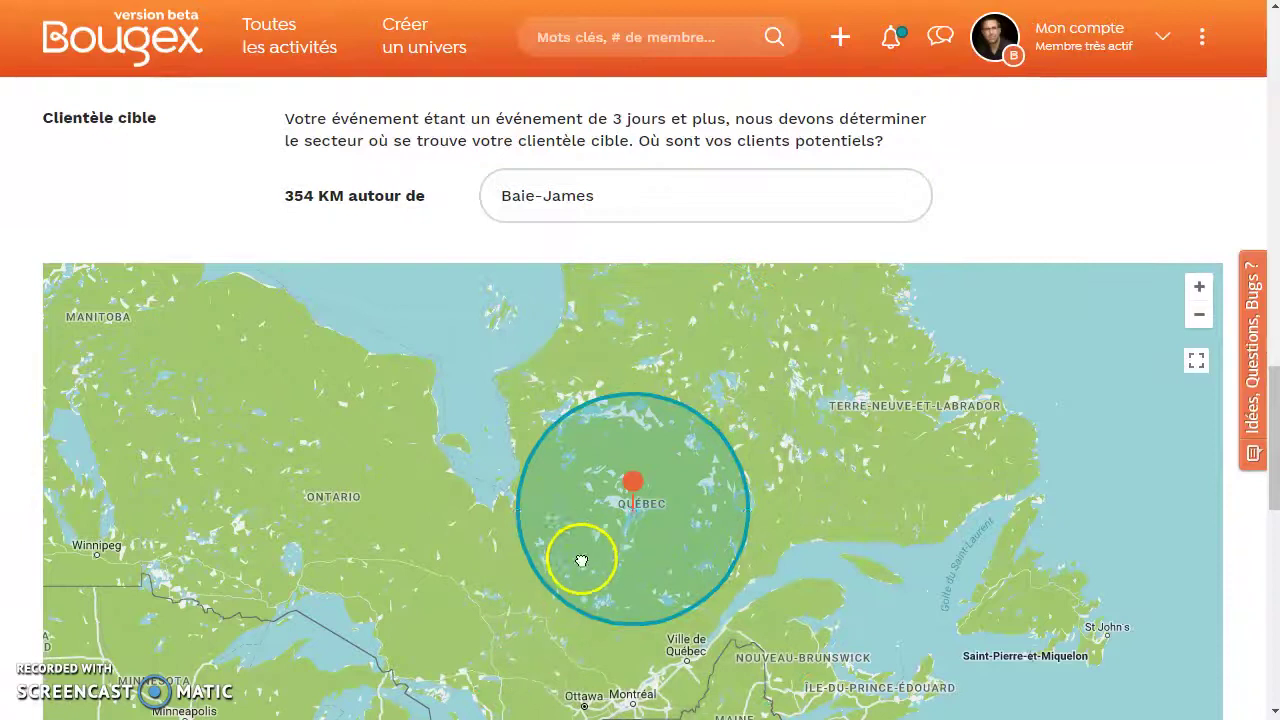
{"action": "left_click_drag", "start_coordinate": [580, 551], "coordinate": [572, 701]}
{"action": "left_click_drag", "start_coordinate": [668, 544], "coordinate": [675, 526]}
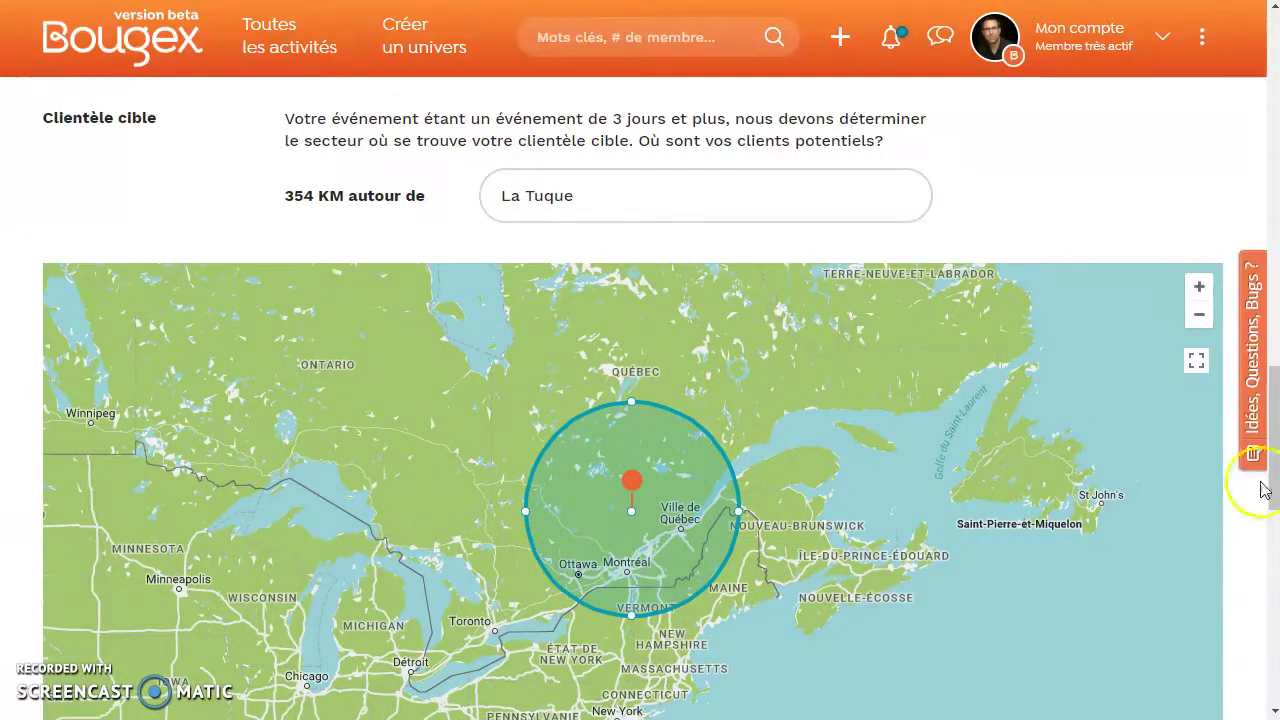
- Set the event's location to Parc national du Mont-Tremblant and use the same address for the meeting point
{"action": "left_click_drag", "start_coordinate": [1272, 444], "coordinate": [1257, 329]}
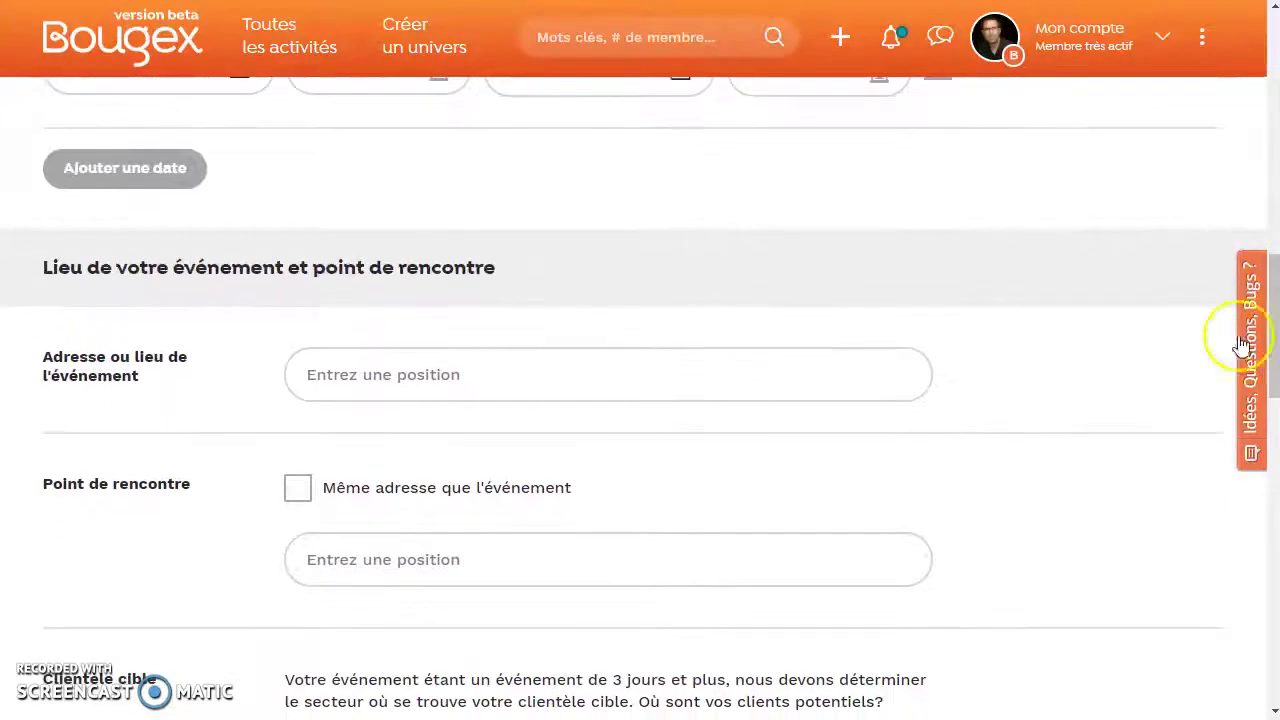
{"action": "left_click", "coordinate": [377, 374]}
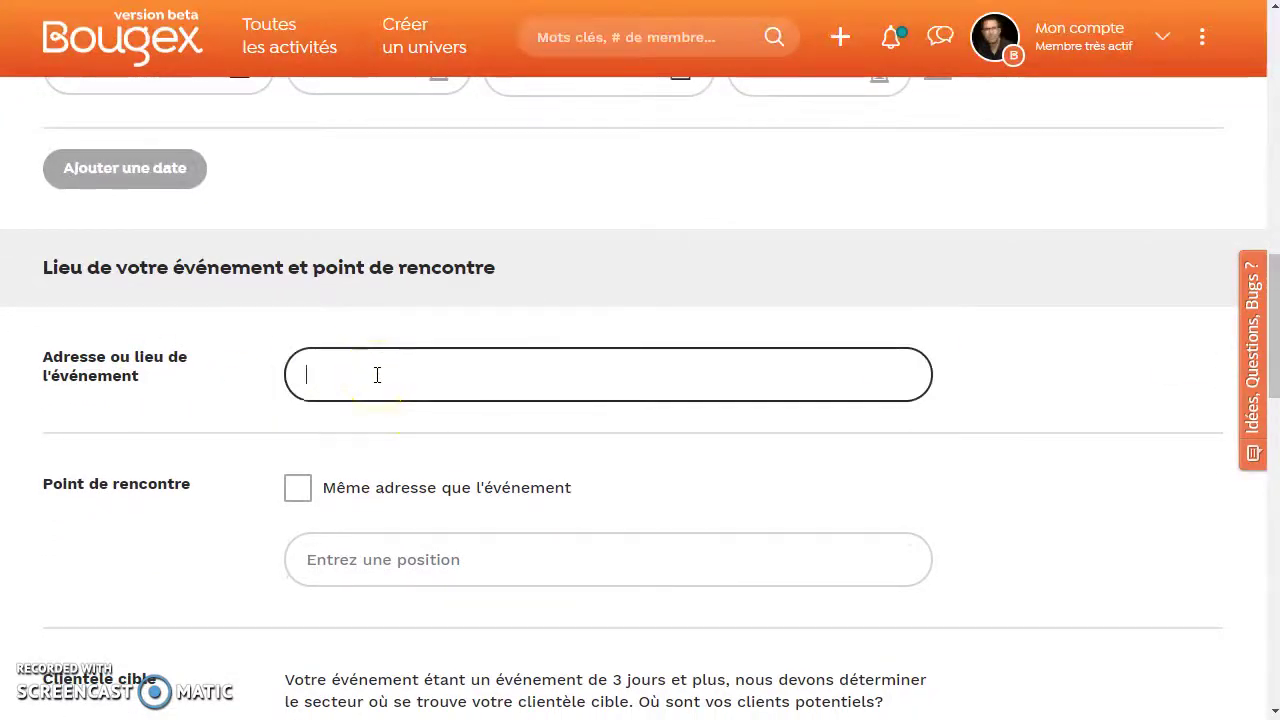
{"action": "type", "text": "Pa"}
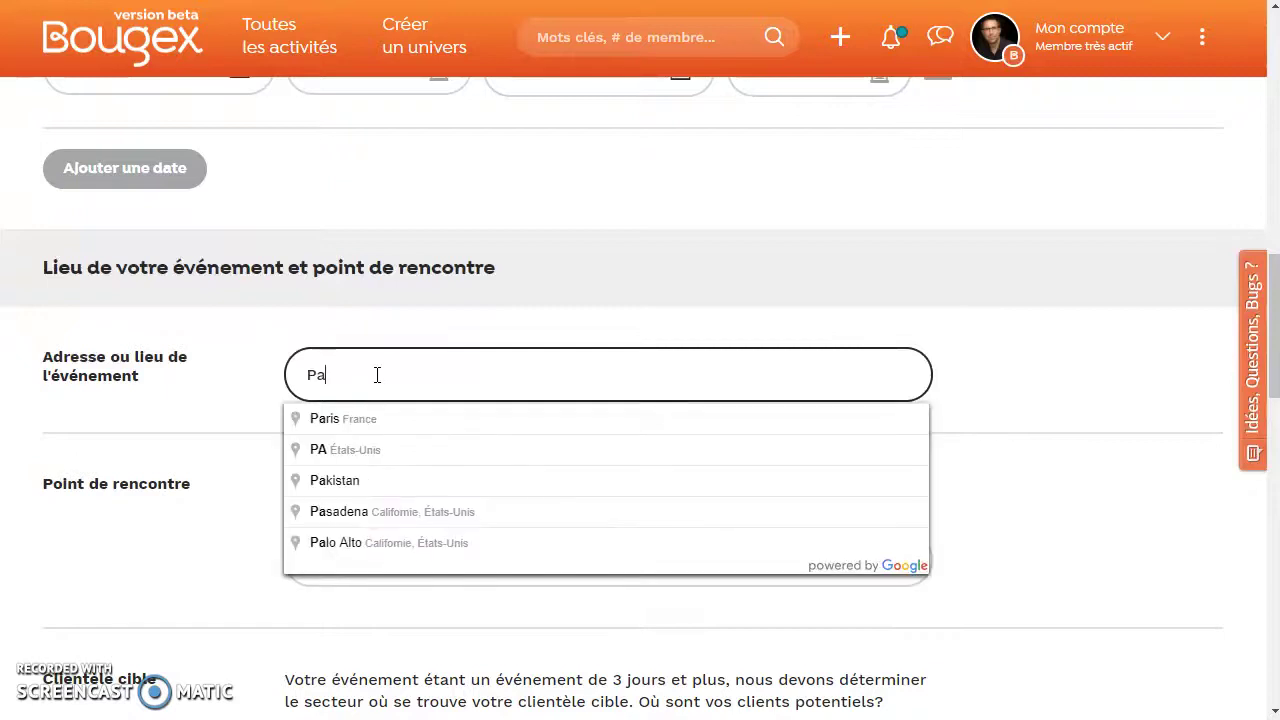
{"action": "type", "text": "rc"}
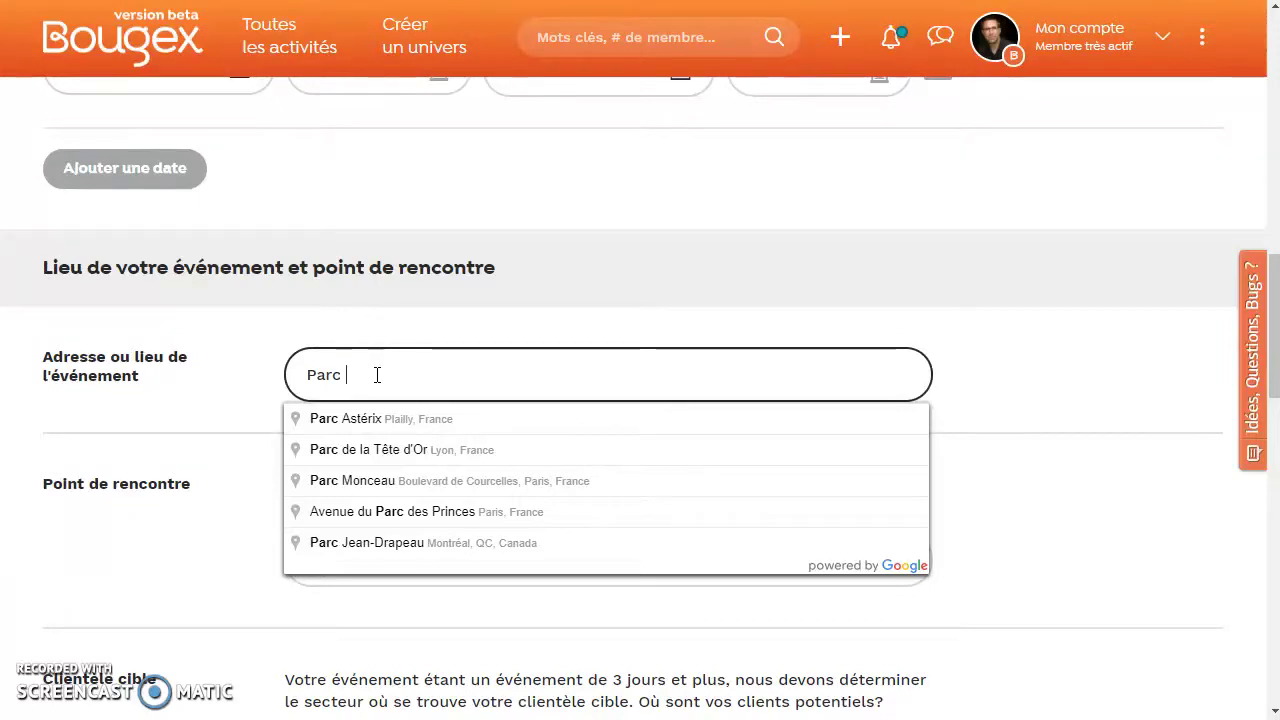
{"action": "type", "text": "tremblant"}
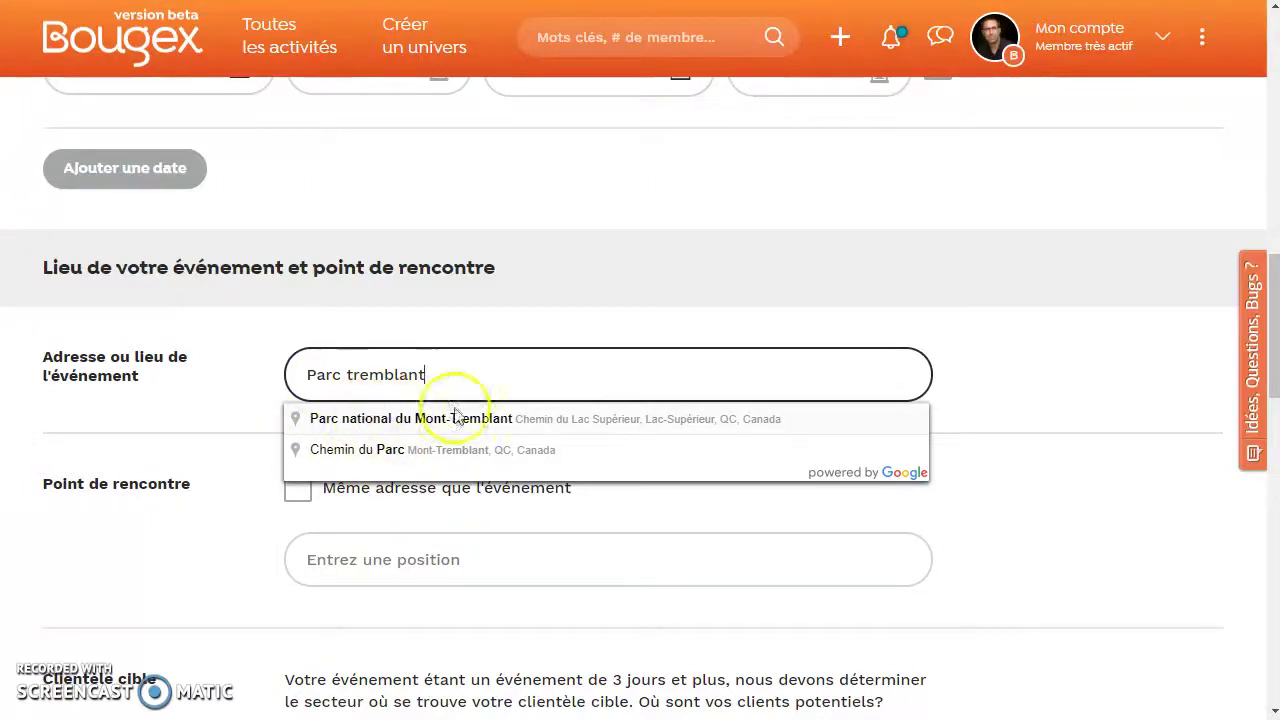
{"action": "left_click", "coordinate": [597, 426]}
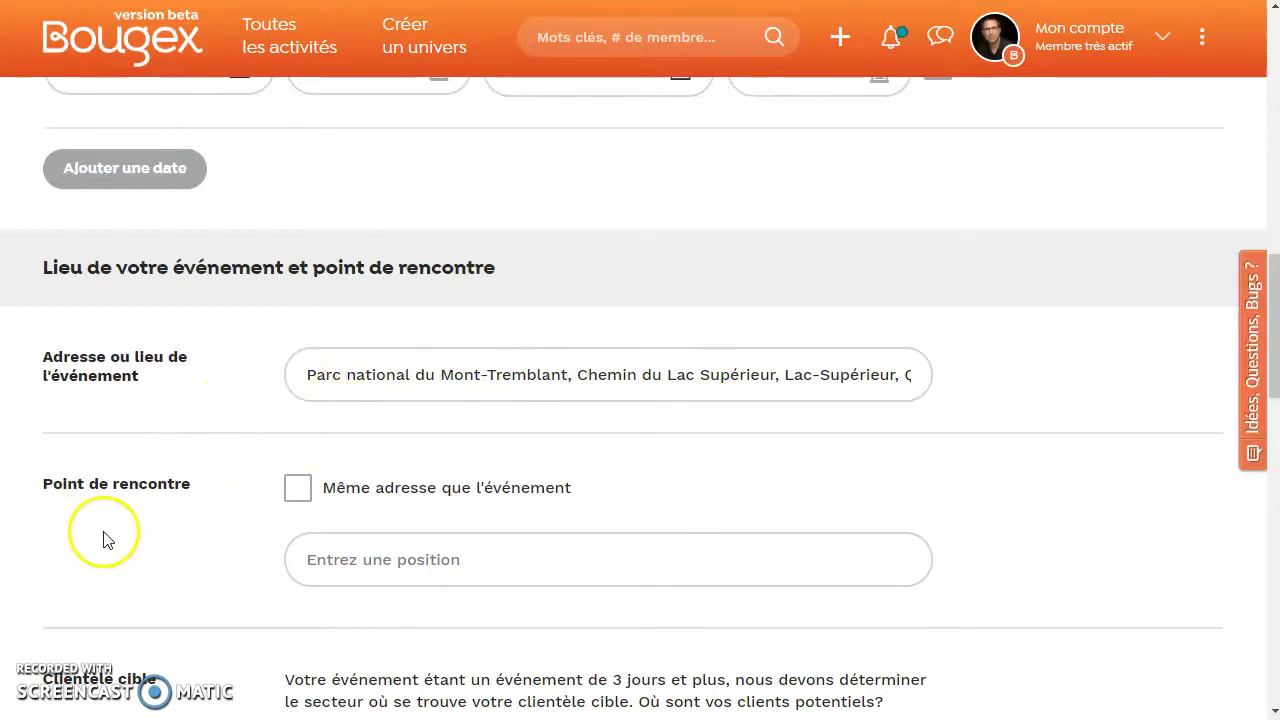
{"action": "scroll", "coordinate": [340, 471], "scroll_direction": "down", "scroll_amount": 1}
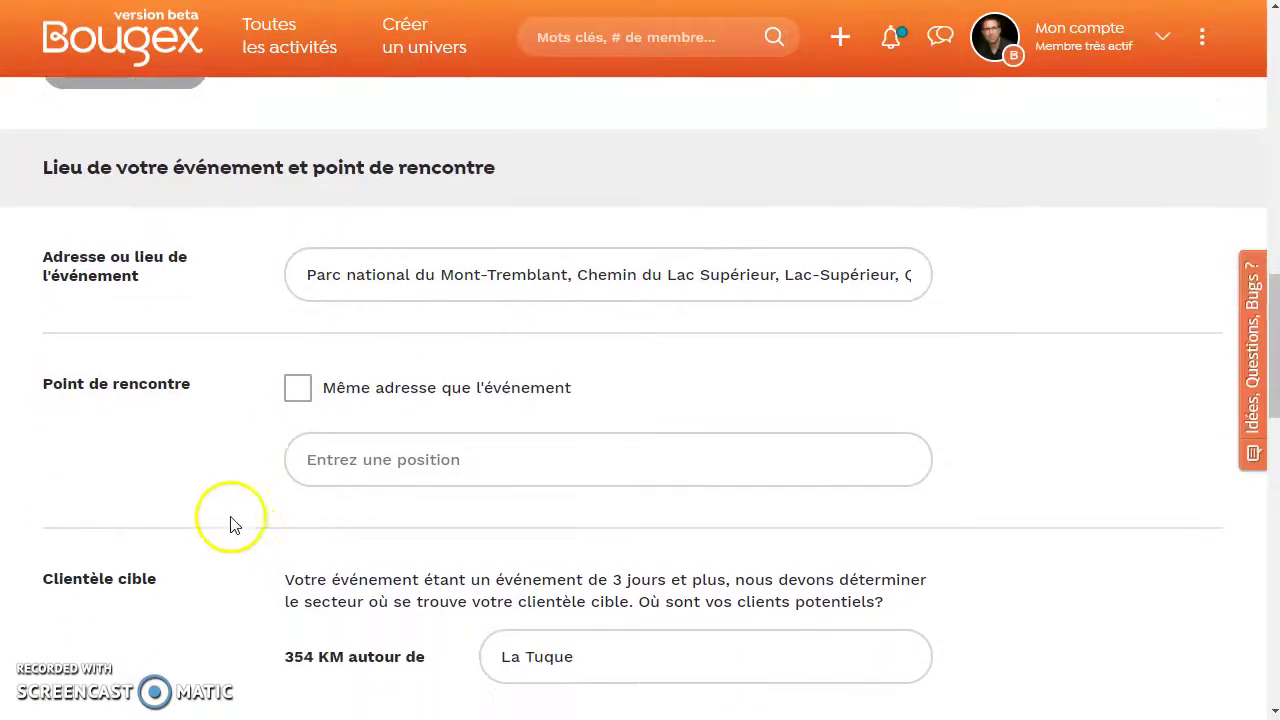
{"action": "left_click", "coordinate": [297, 387]}
- Mark the event as a paid activity (Activité payante) in the costs section
{"action": "scroll", "coordinate": [100, 435], "scroll_direction": "down", "scroll_amount": 3}
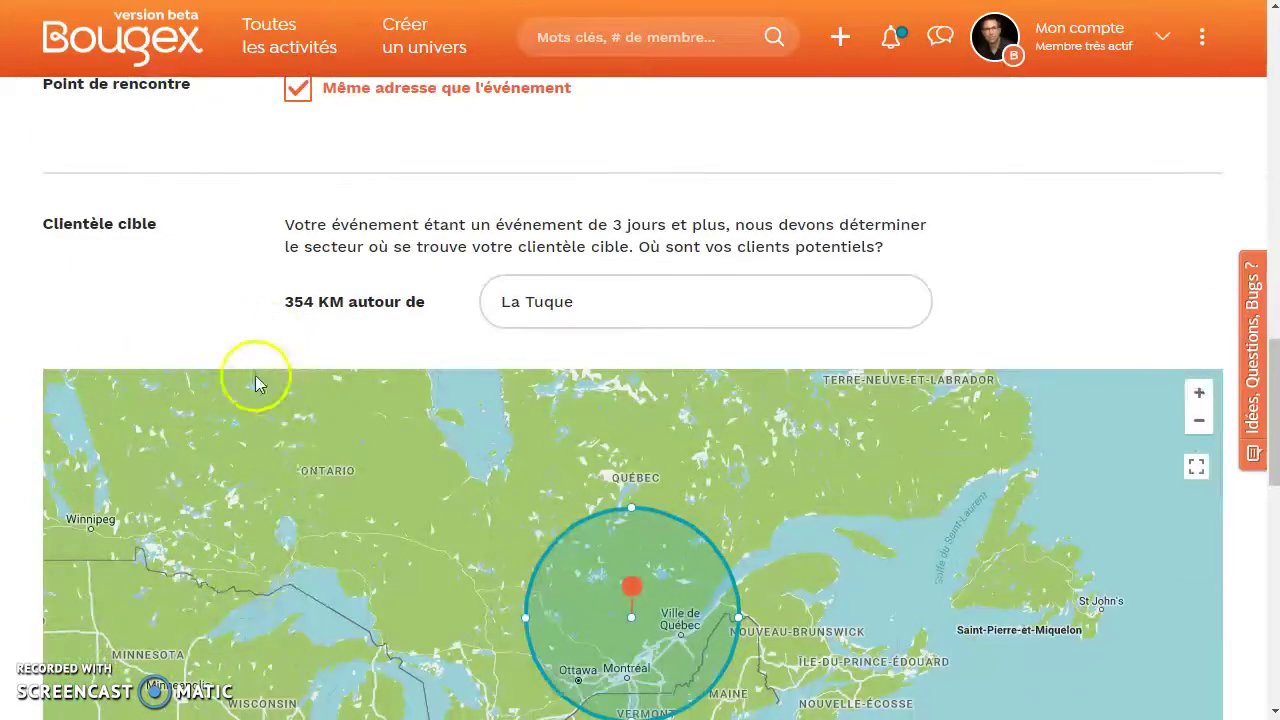
{"action": "scroll", "coordinate": [354, 491], "scroll_direction": "down", "scroll_amount": 3}
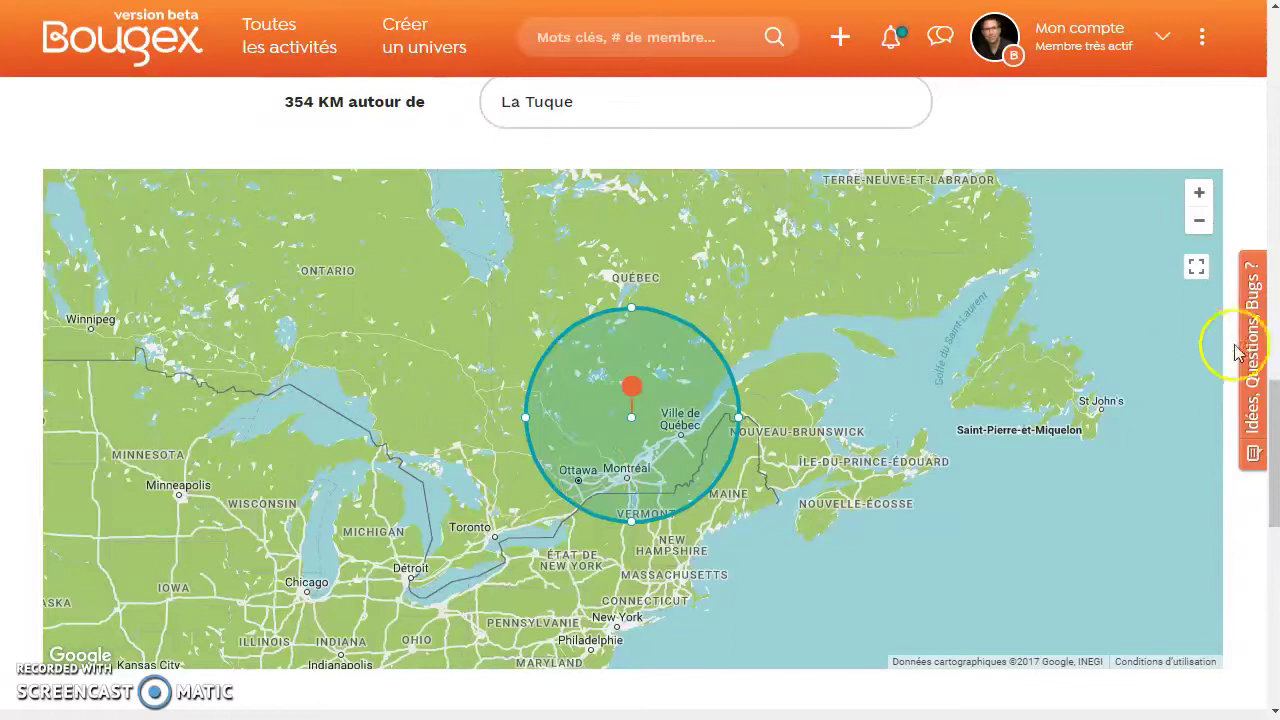
{"action": "scroll", "coordinate": [1255, 430], "scroll_direction": "down", "scroll_amount": 3}
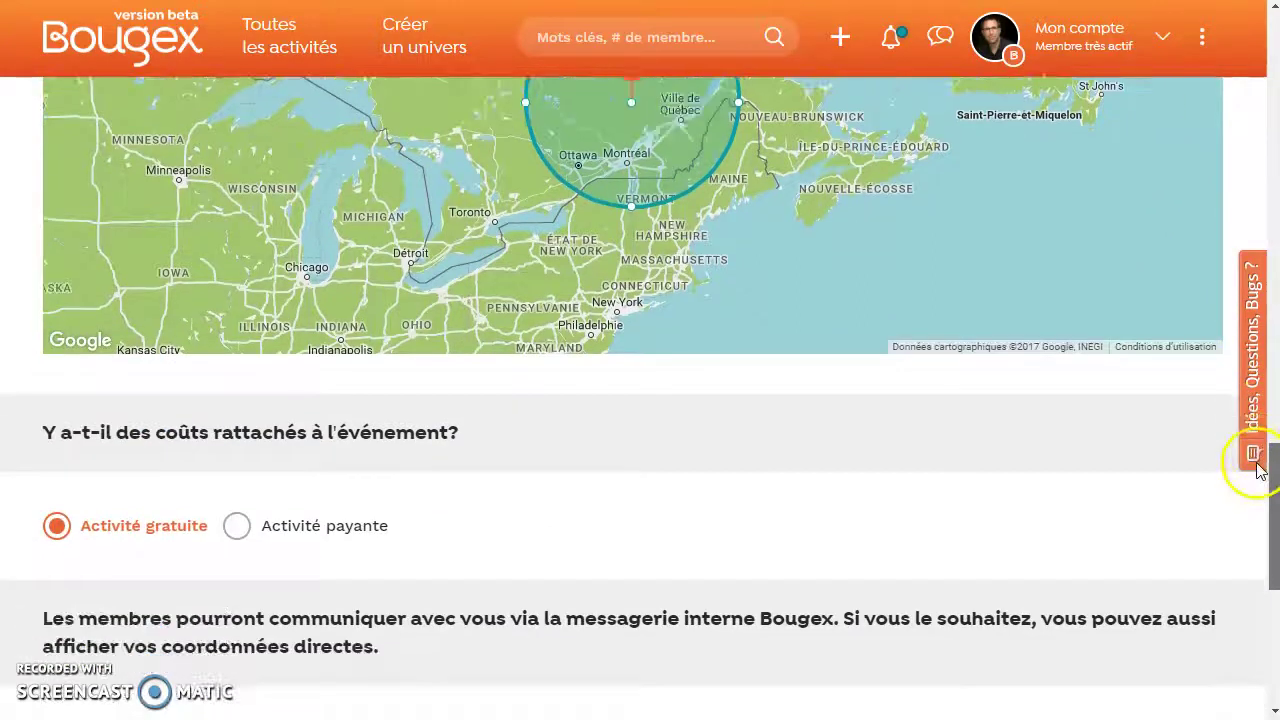
{"action": "left_click", "coordinate": [237, 505]}
- Describe the participation cost as "9999$ pour une inscription avant le 12 sept"
{"action": "left_click", "coordinate": [363, 623]}
{"action": "scroll", "coordinate": [600, 566], "scroll_direction": "down", "scroll_amount": 4}
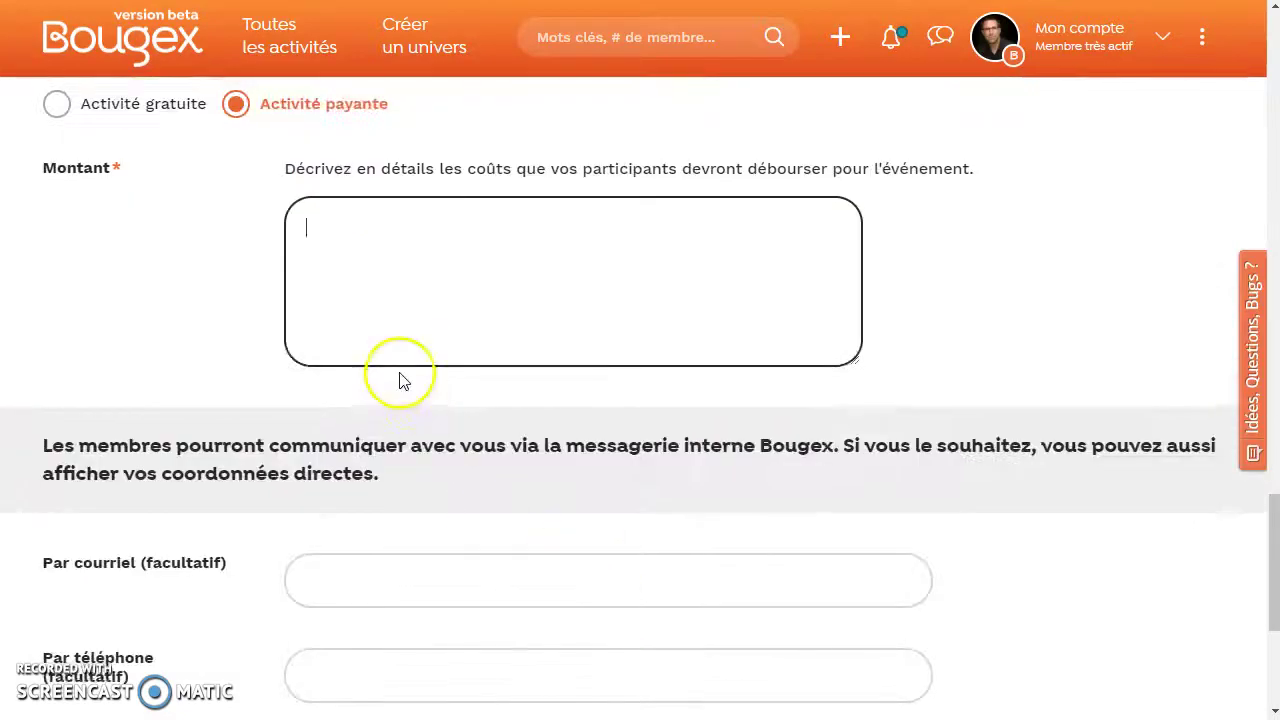
{"action": "scroll", "coordinate": [400, 381], "scroll_direction": "up", "scroll_amount": 1}
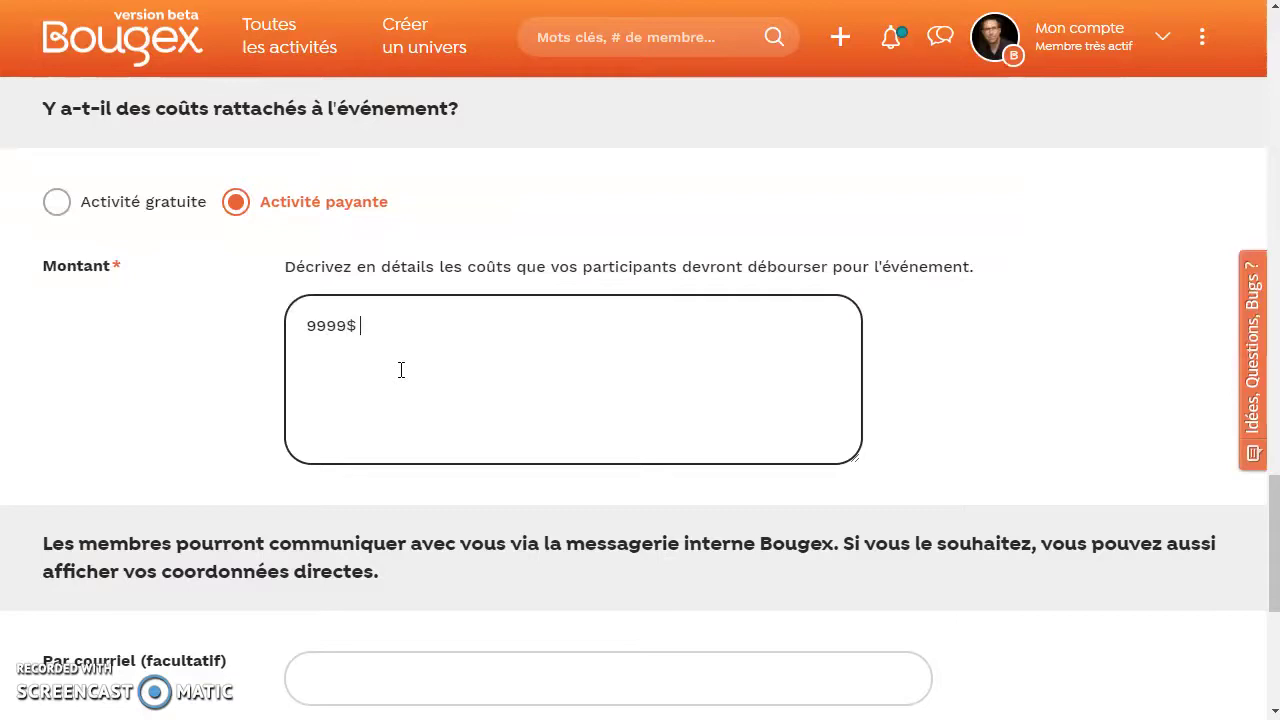
{"action": "type", "text": "9999$ aa"}
{"action": "type", "text": "ur une "}
{"action": "type", "text": "insciption avant le"}
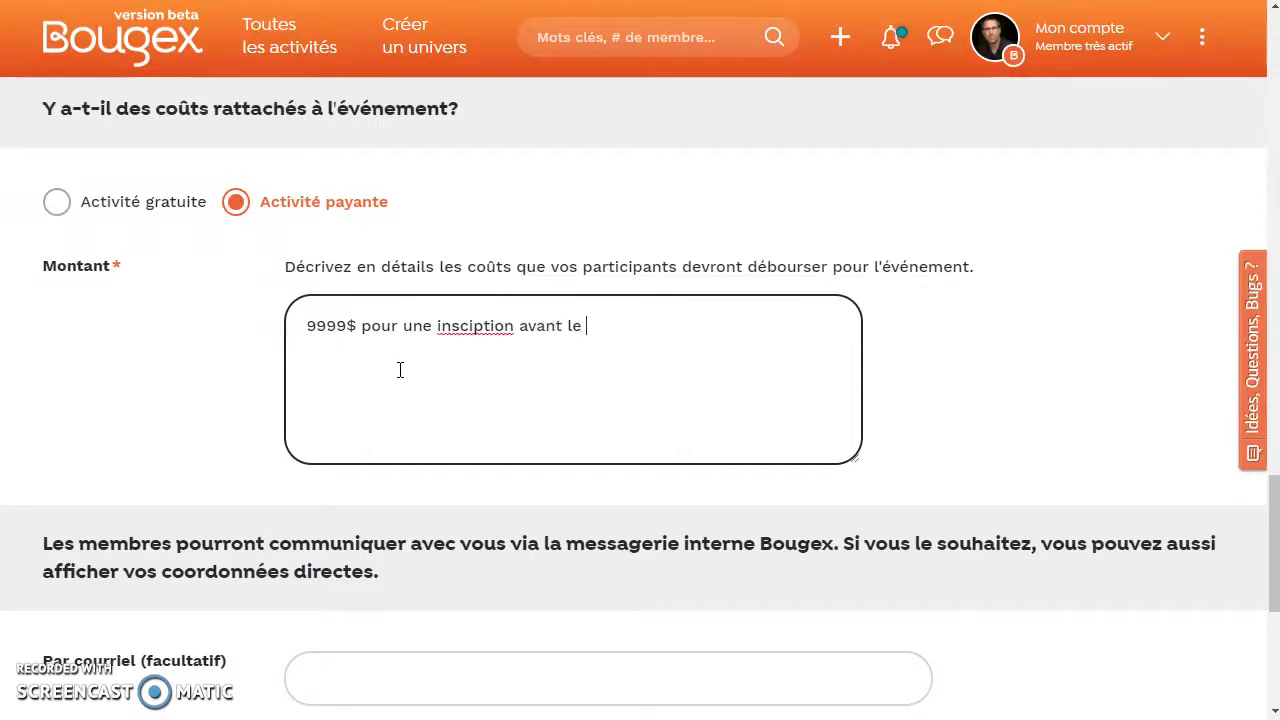
{"action": "left_click", "coordinate": [469, 327]}
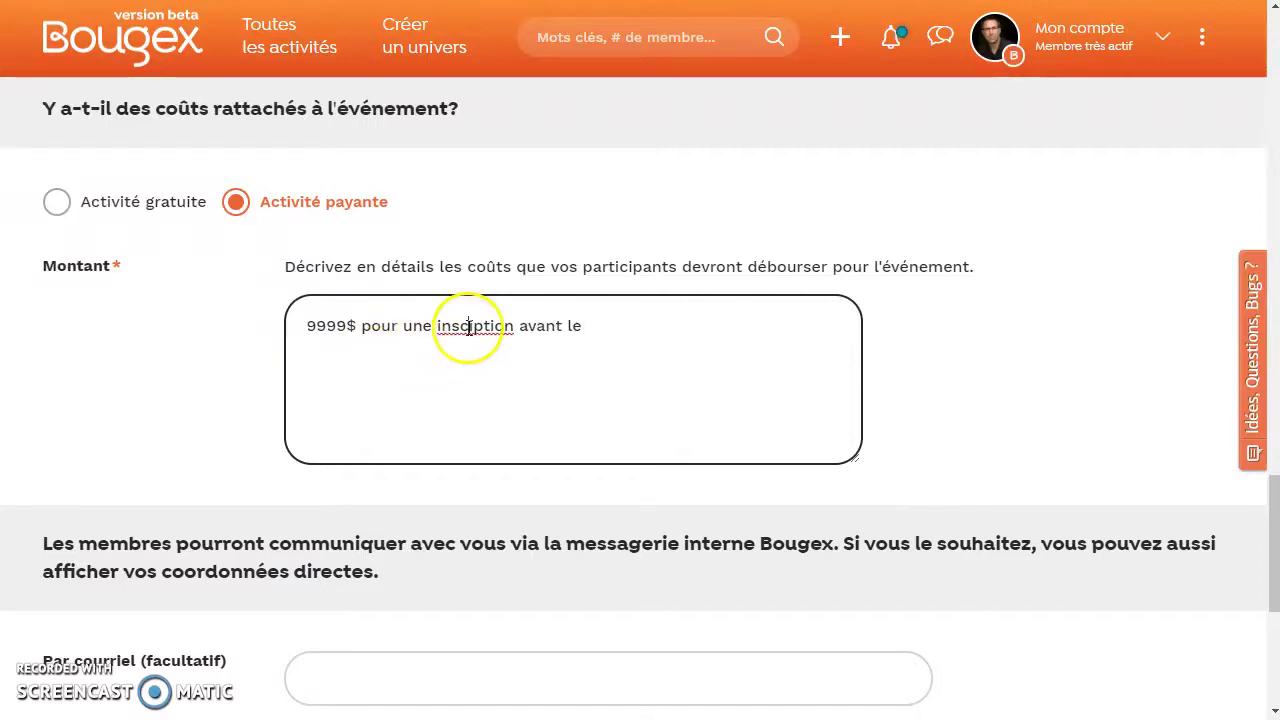
{"action": "type", "text": "r"}
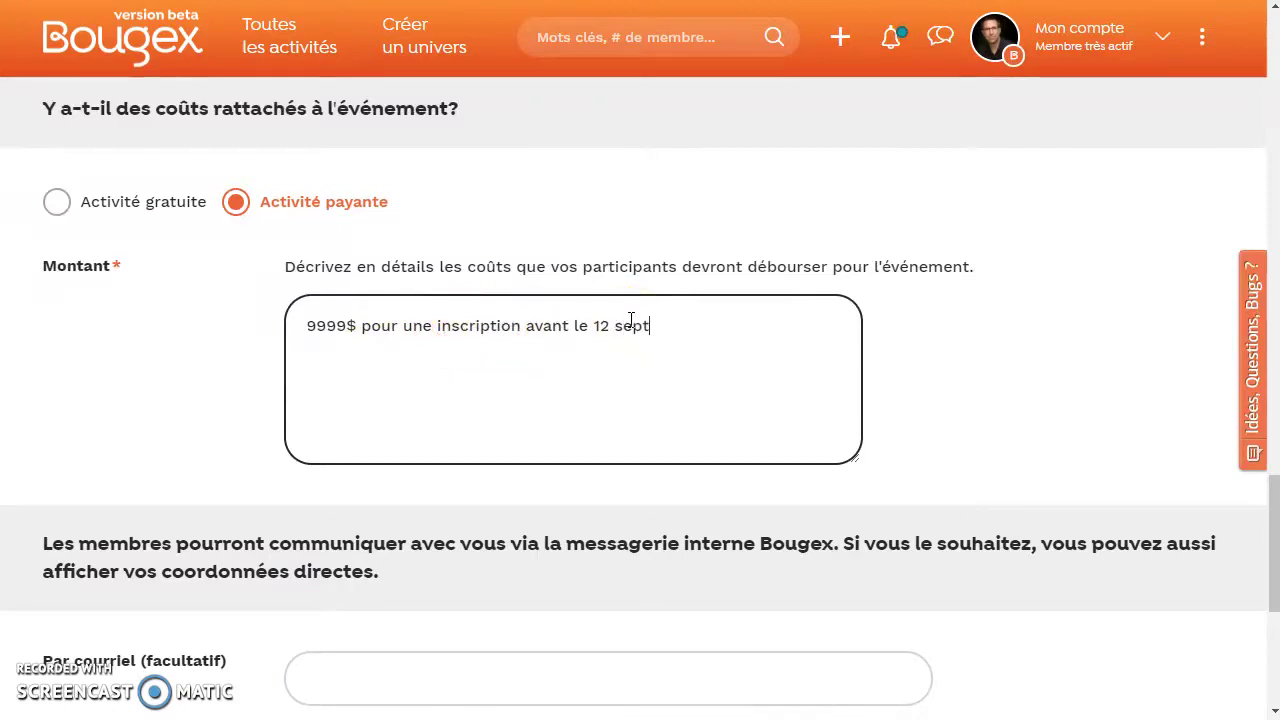
{"action": "scroll", "coordinate": [482, 452], "scroll_direction": "down", "scroll_amount": 2}
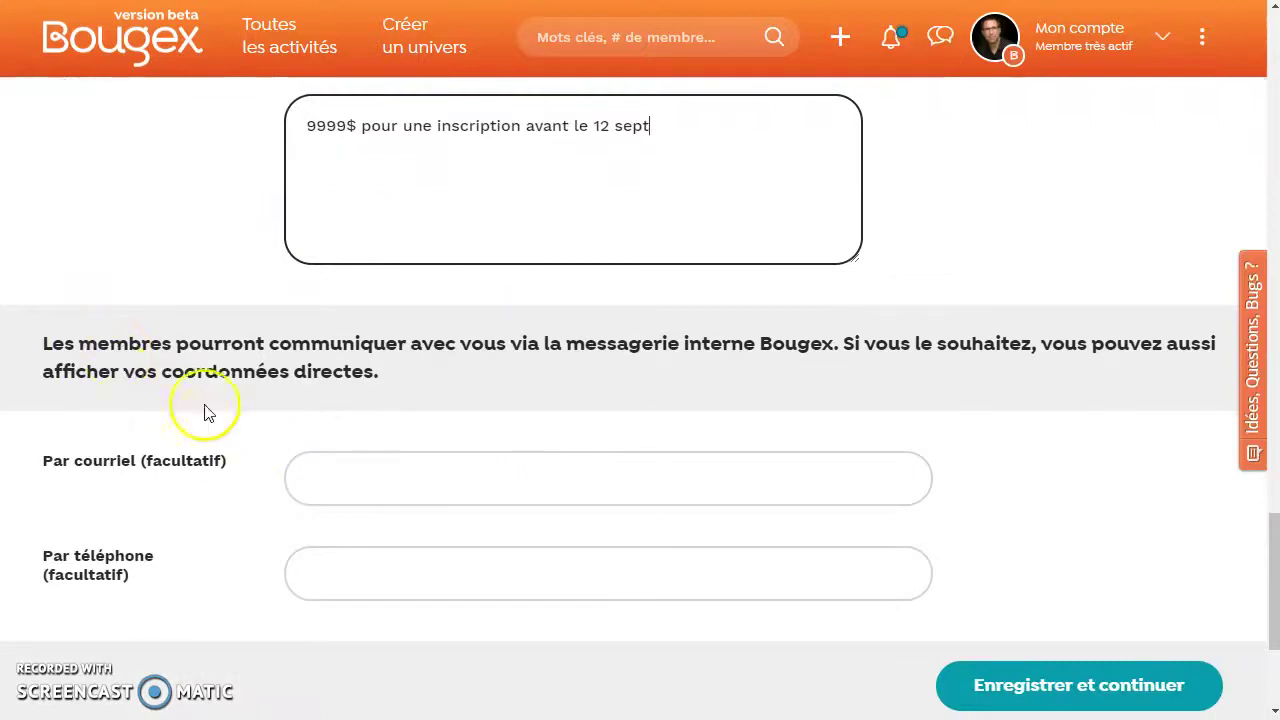
- Enter the contact e-mail and phone number for the event, and save to continue to the second stage
{"action": "left_click", "coordinate": [316, 484]}
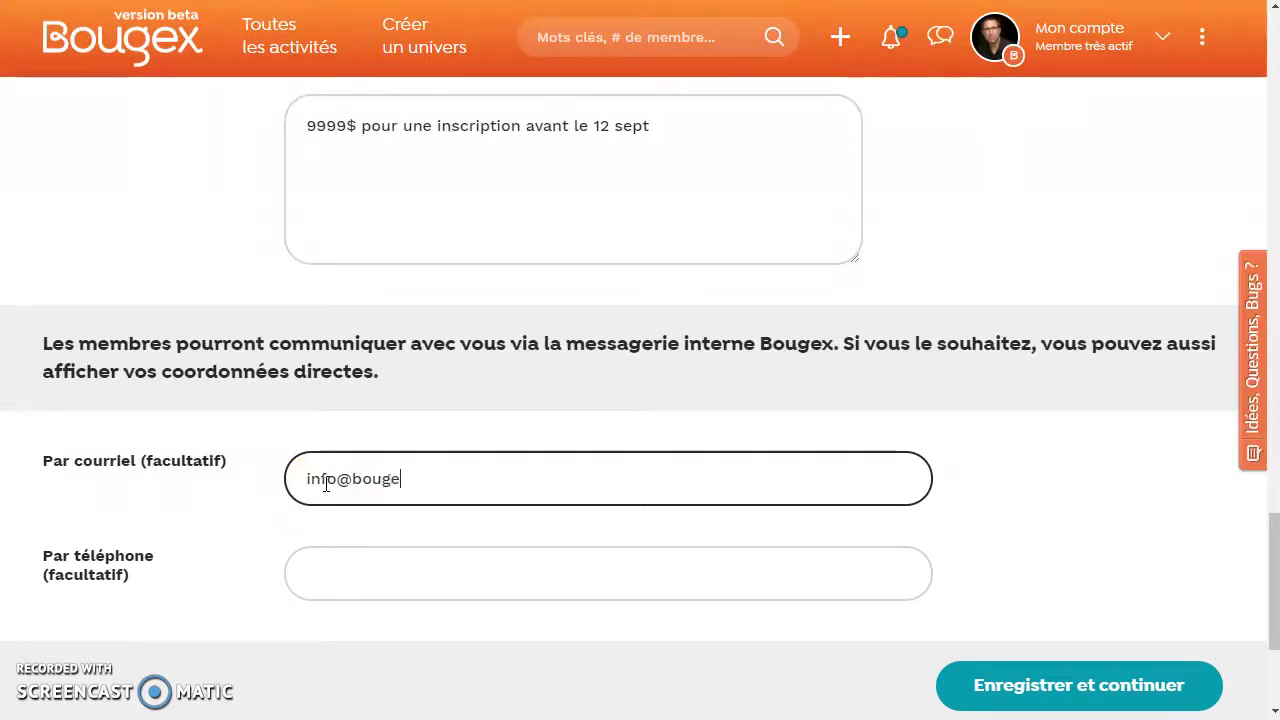
{"action": "key", "text": "Tab"}
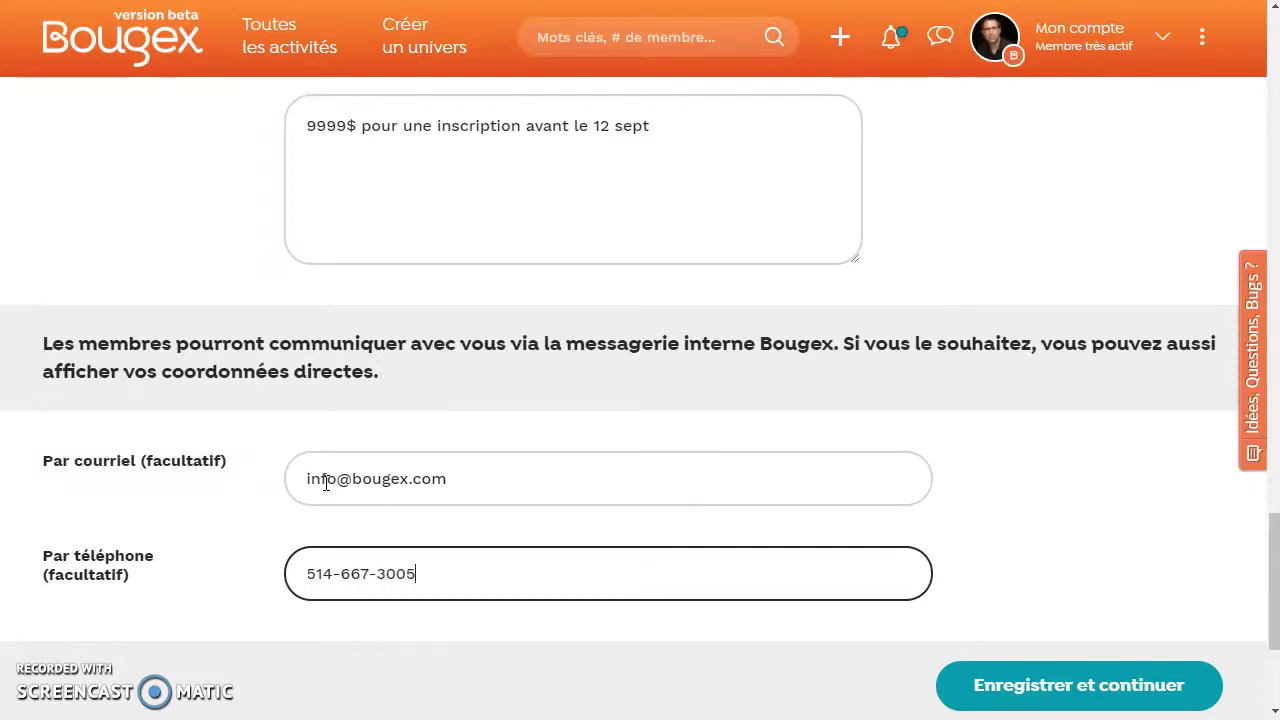
{"action": "left_click", "coordinate": [1048, 687]}
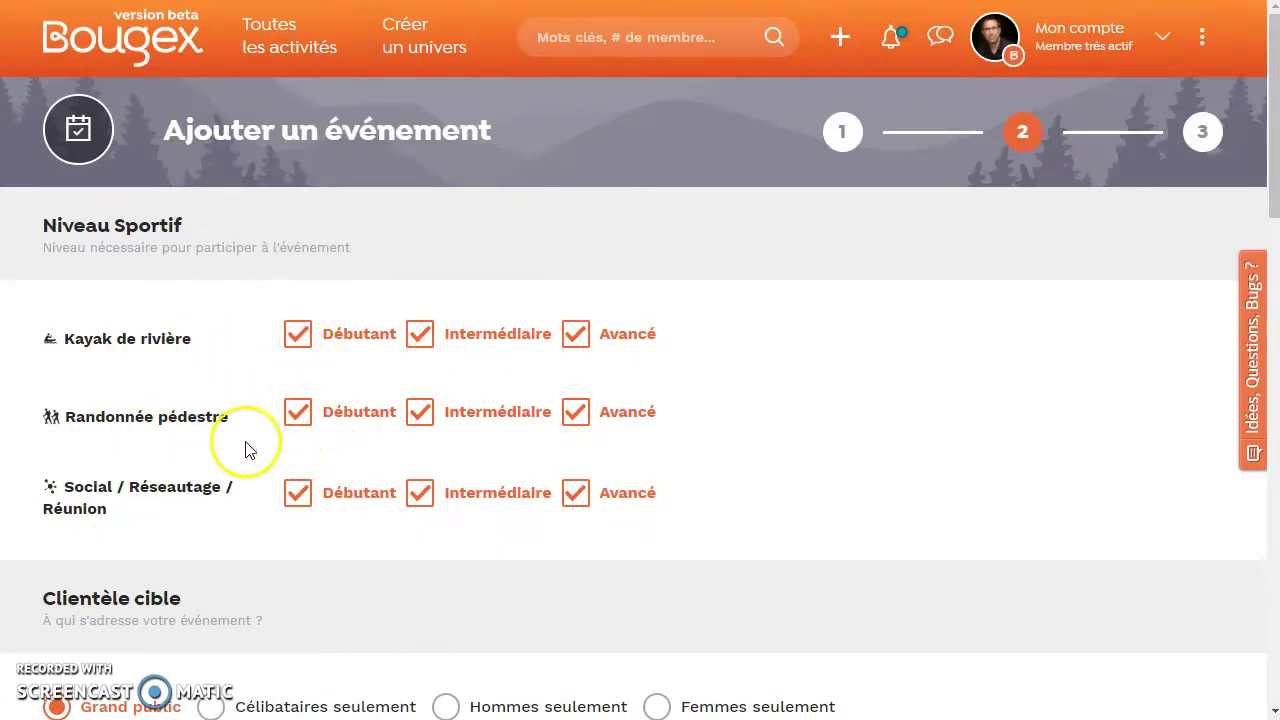
- Limit the event's age groups to 36-45 ans and 46-55 ans by excluding all the others
{"action": "scroll", "coordinate": [491, 349], "scroll_direction": "down", "scroll_amount": 1}
{"action": "scroll", "coordinate": [128, 503], "scroll_direction": "down", "scroll_amount": 2}
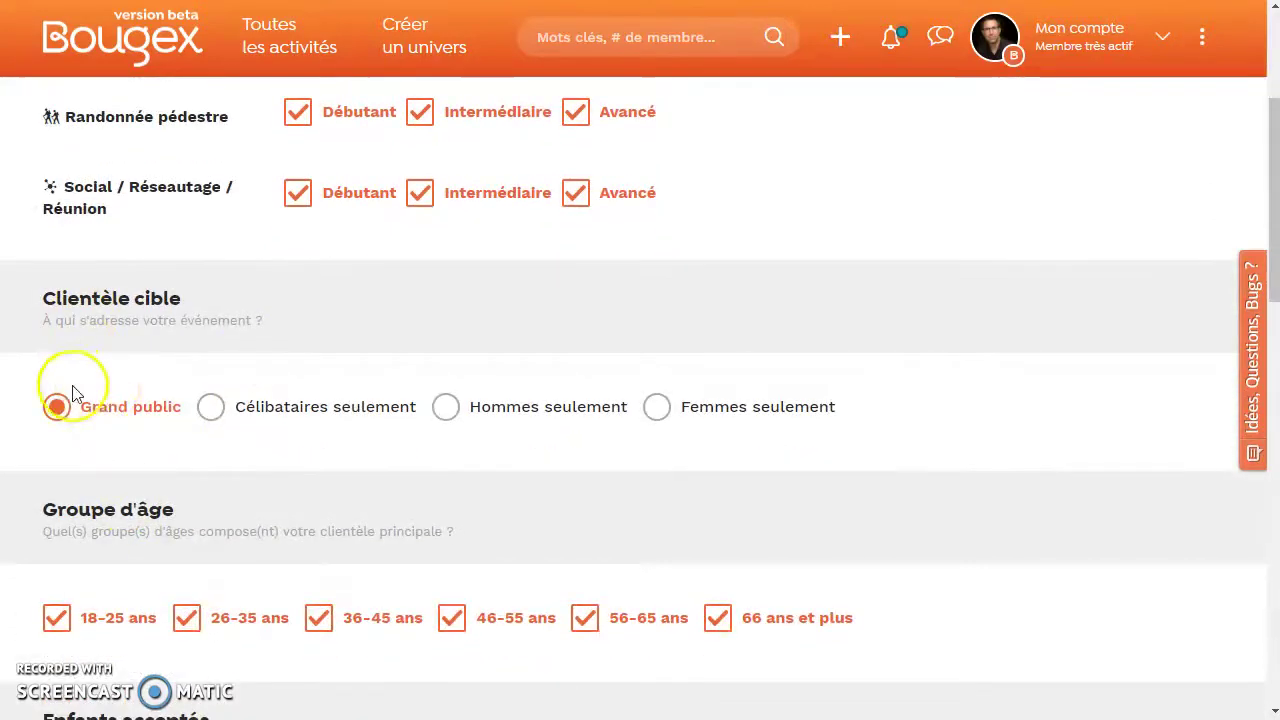
{"action": "scroll", "coordinate": [47, 450], "scroll_direction": "down", "scroll_amount": 2}
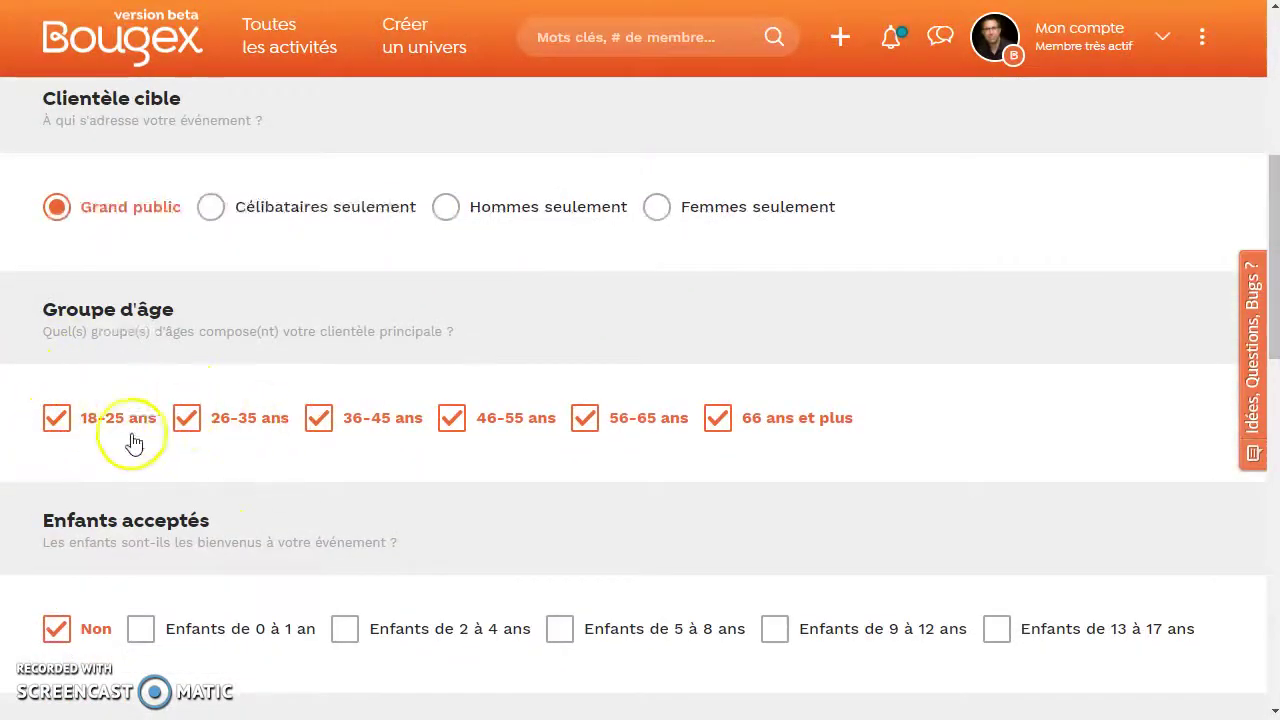
{"action": "left_click", "coordinate": [71, 428]}
{"action": "left_click", "coordinate": [188, 425]}
{"action": "left_click", "coordinate": [588, 430]}
{"action": "left_click", "coordinate": [717, 420]}
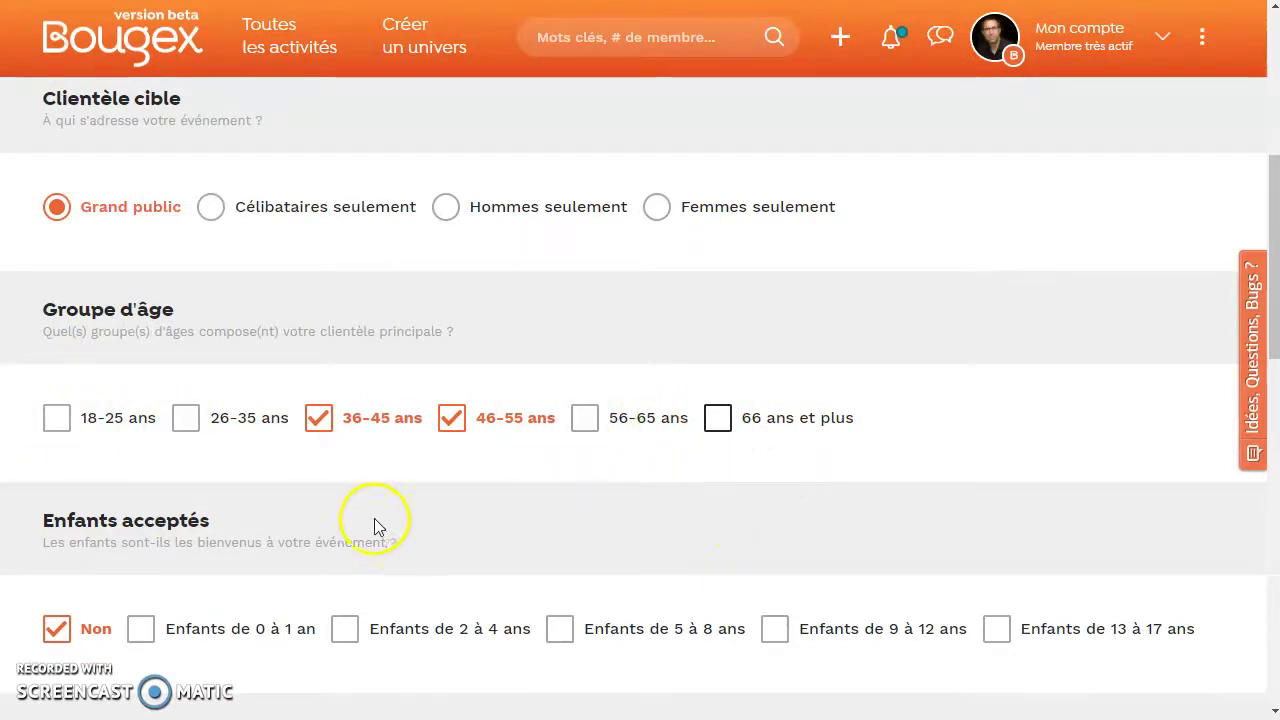
- Accept children aged 9 à 12 ans and 13 à 17 ans at the event
{"action": "scroll", "coordinate": [378, 527], "scroll_direction": "down", "scroll_amount": 2}
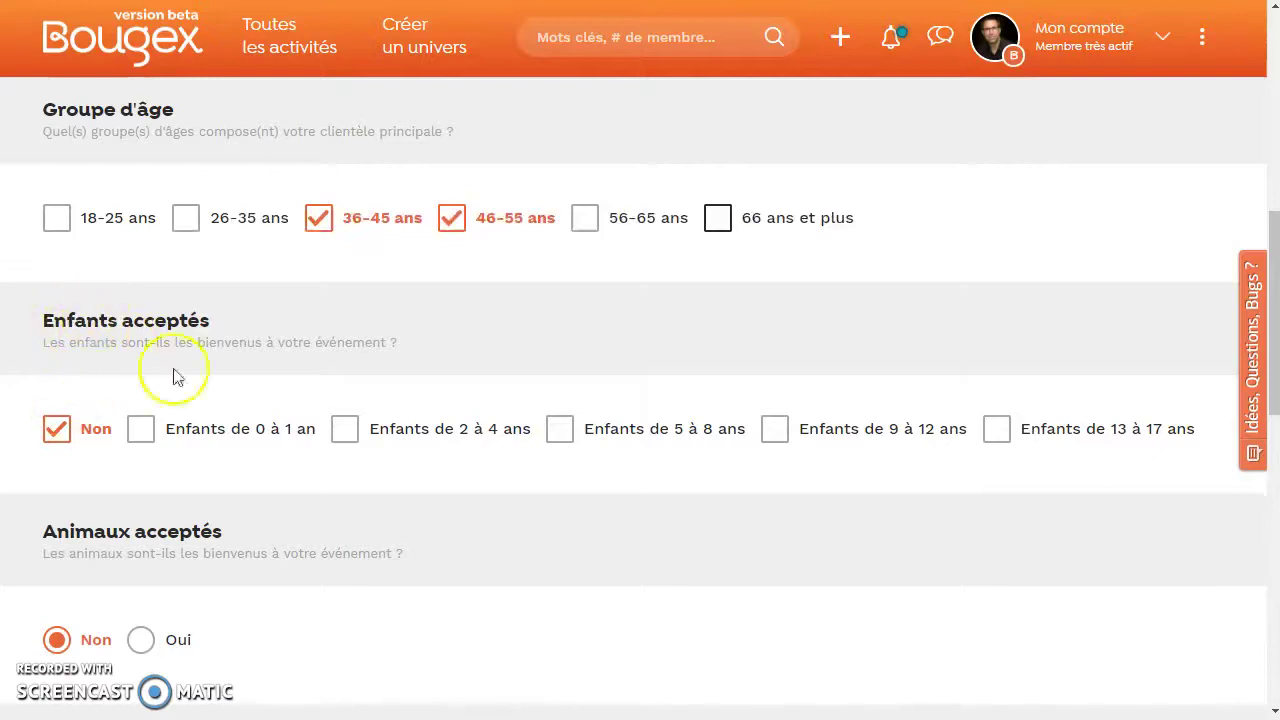
{"action": "left_click", "coordinate": [782, 435]}
{"action": "left_click", "coordinate": [992, 432]}
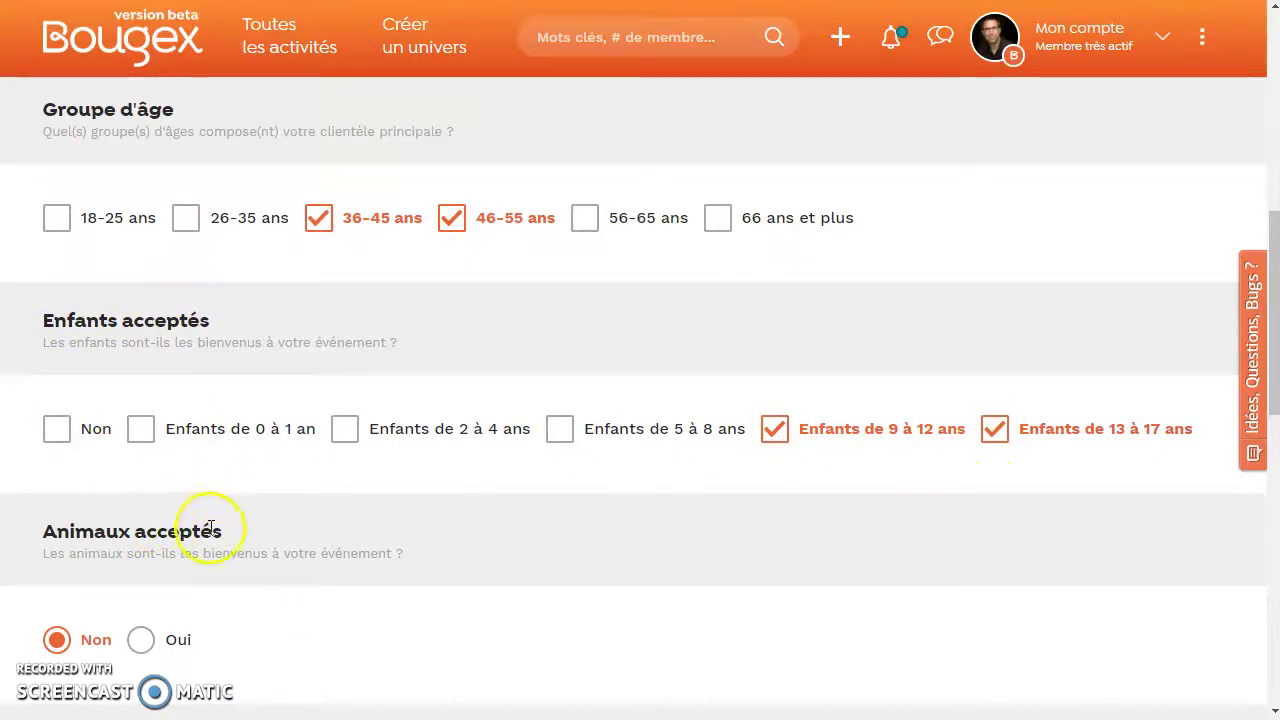
- Declare the event as covered by civil liability insurance (Avec assurance responsabilité civile)
{"action": "scroll", "coordinate": [210, 527], "scroll_direction": "down", "scroll_amount": 2}
{"action": "scroll", "coordinate": [200, 537], "scroll_direction": "down", "scroll_amount": 2}
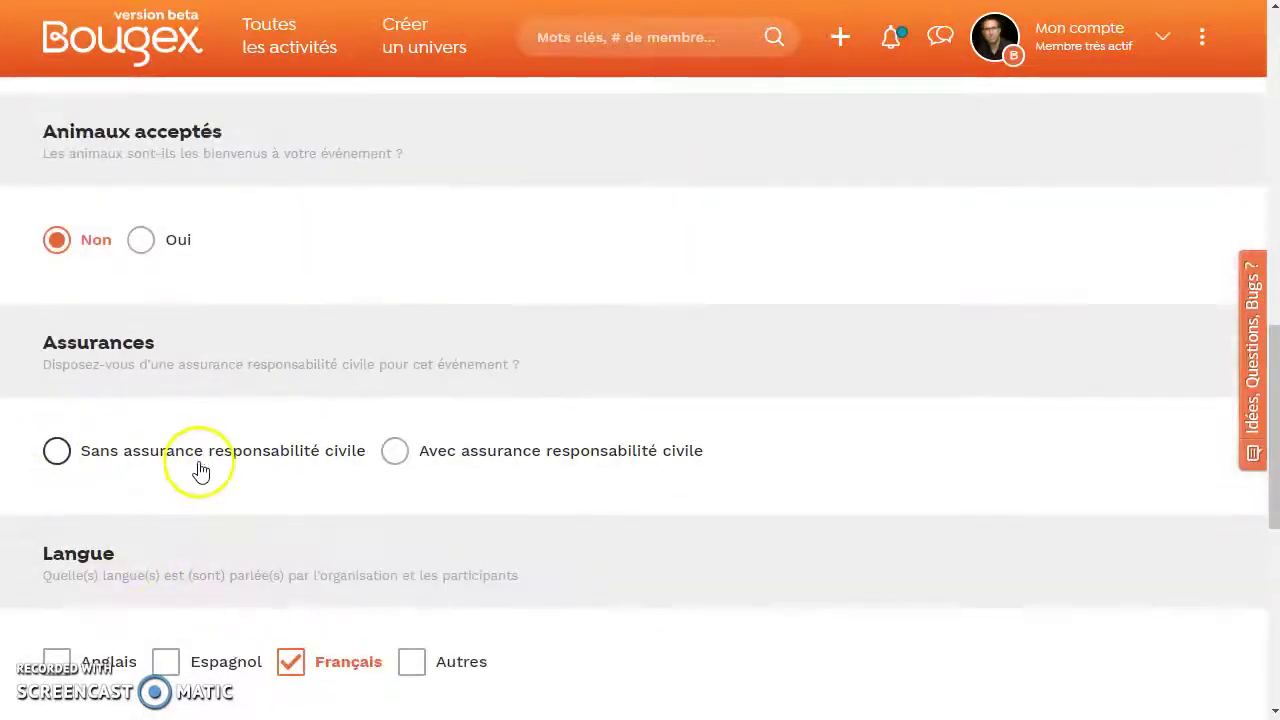
{"action": "left_click", "coordinate": [394, 452]}
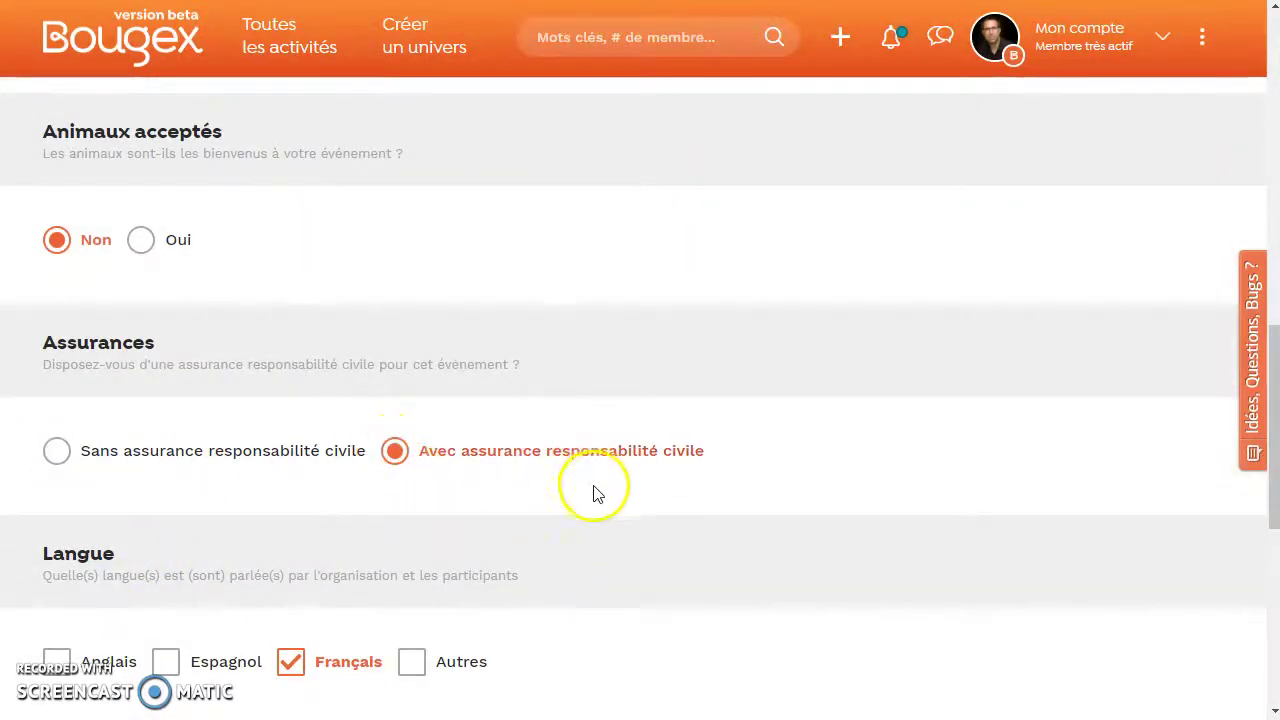
- Mark the event as open to people with Déficience motrice and Déficience auditive, and proceed to the third stage
{"action": "scroll", "coordinate": [596, 494], "scroll_direction": "down", "scroll_amount": 3}
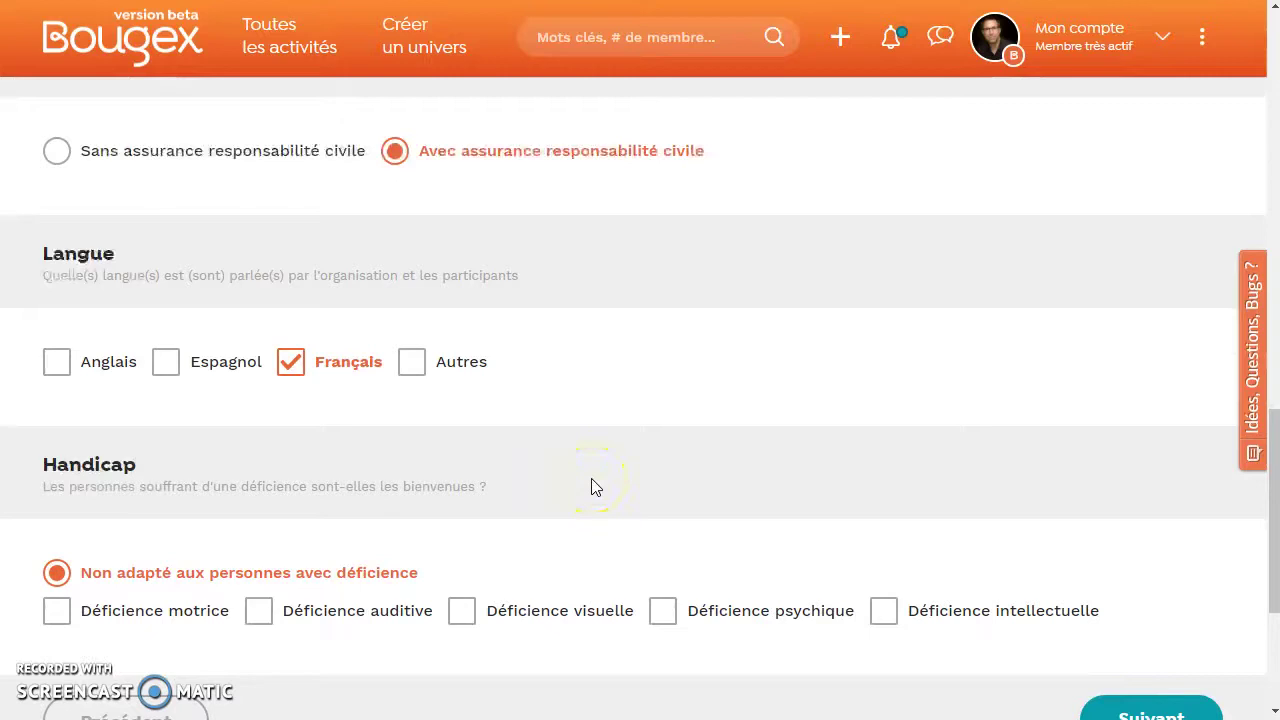
{"action": "scroll", "coordinate": [347, 512], "scroll_direction": "down", "scroll_amount": 2}
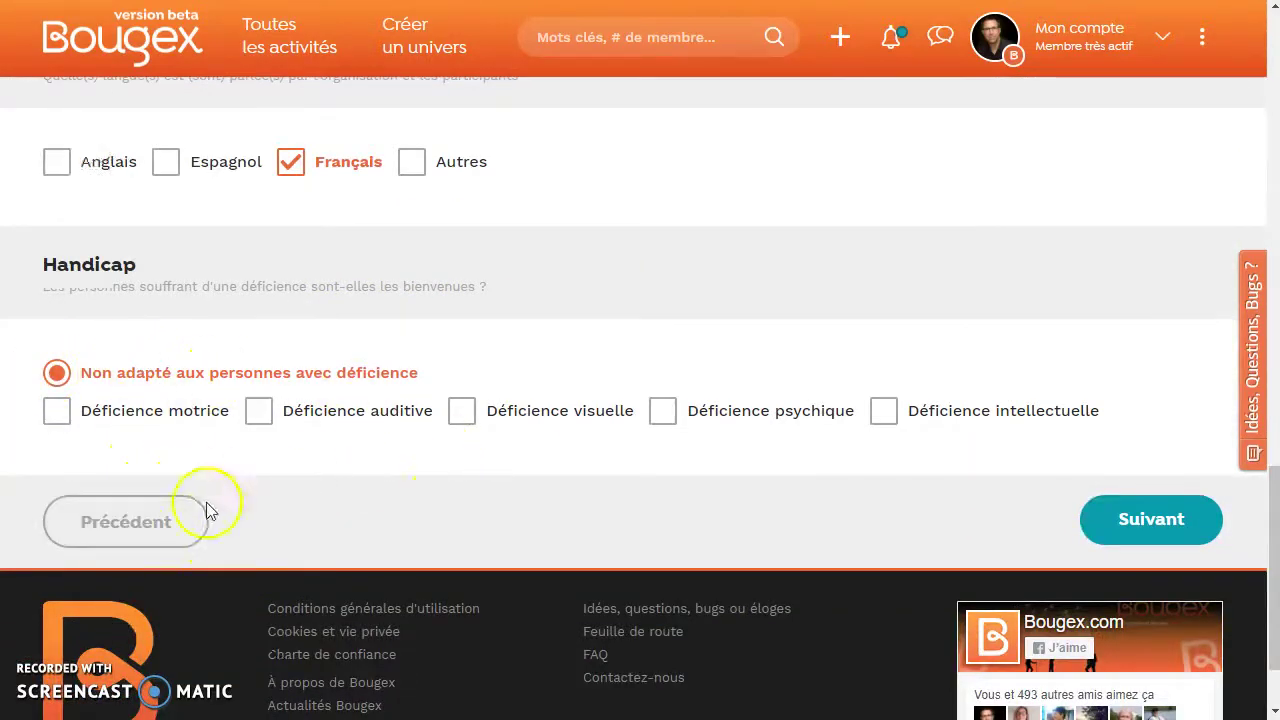
{"action": "left_click", "coordinate": [57, 413]}
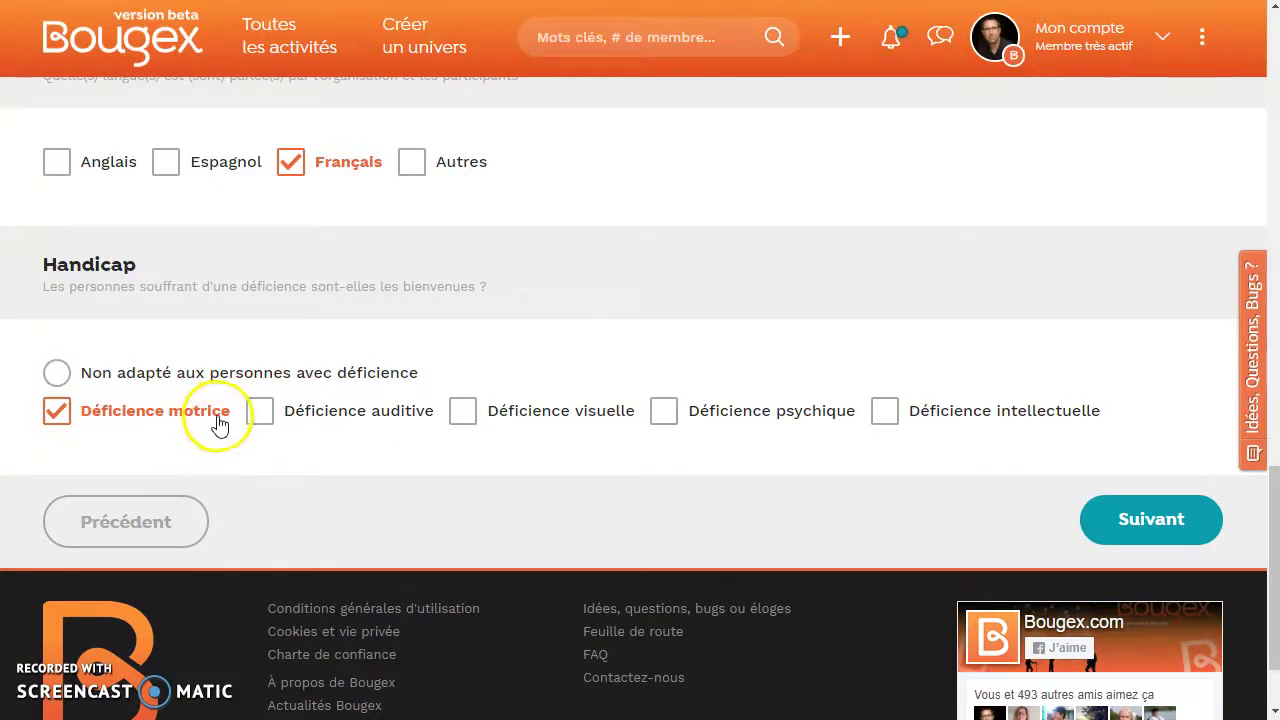
{"action": "left_click", "coordinate": [268, 424]}
{"action": "left_click", "coordinate": [1145, 540]}
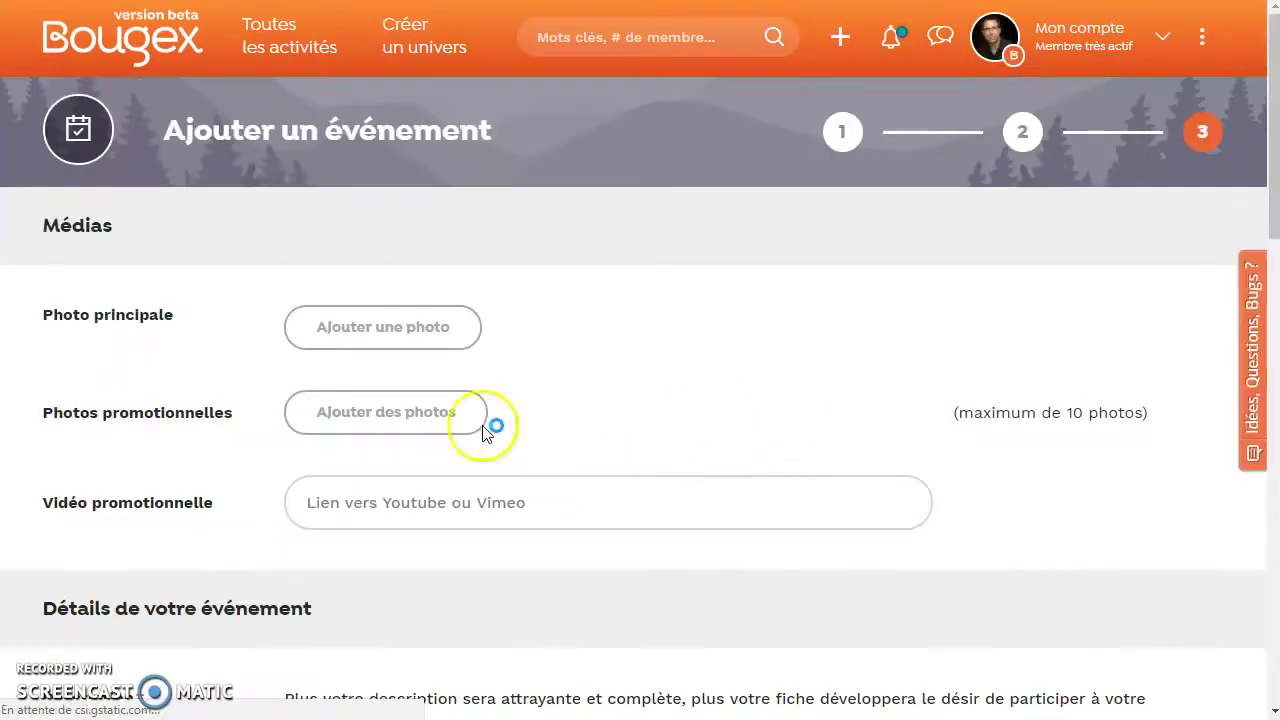
- Upload the BOU-6 picture of a red kayak at sunset from the Documents folder as the event's main photo
{"action": "left_click", "coordinate": [397, 335]}
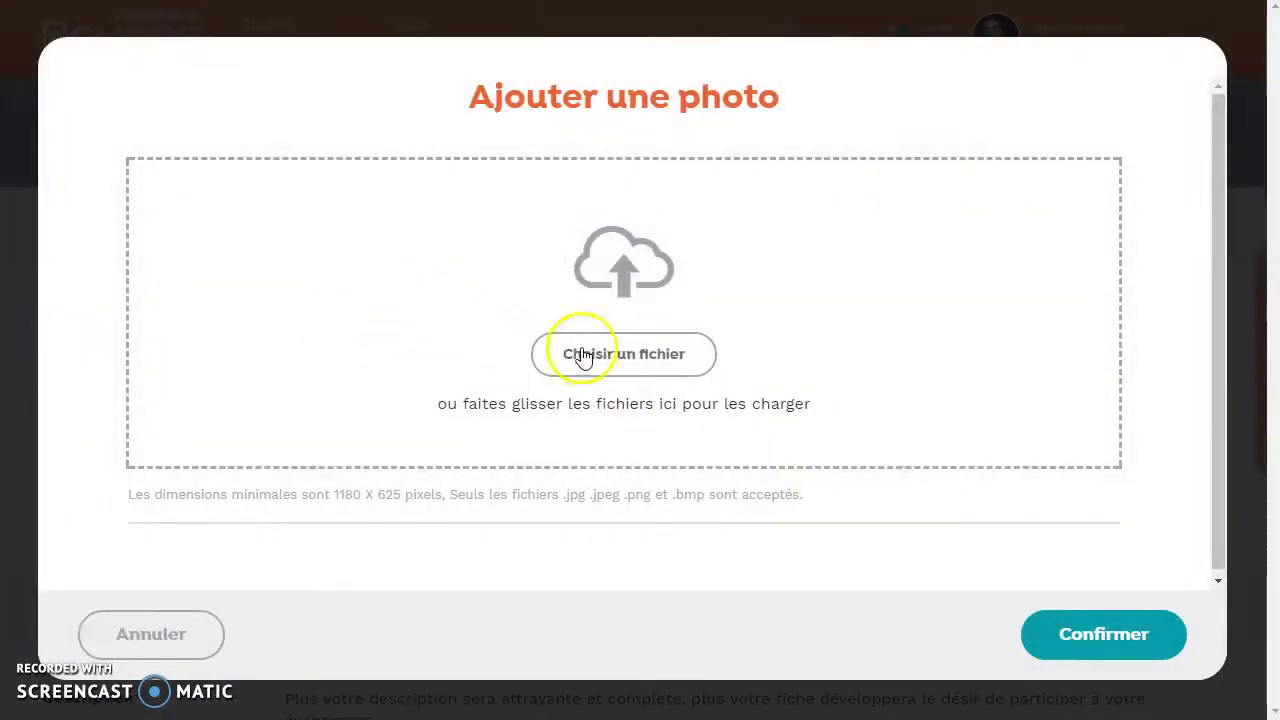
{"action": "left_click", "coordinate": [591, 357]}
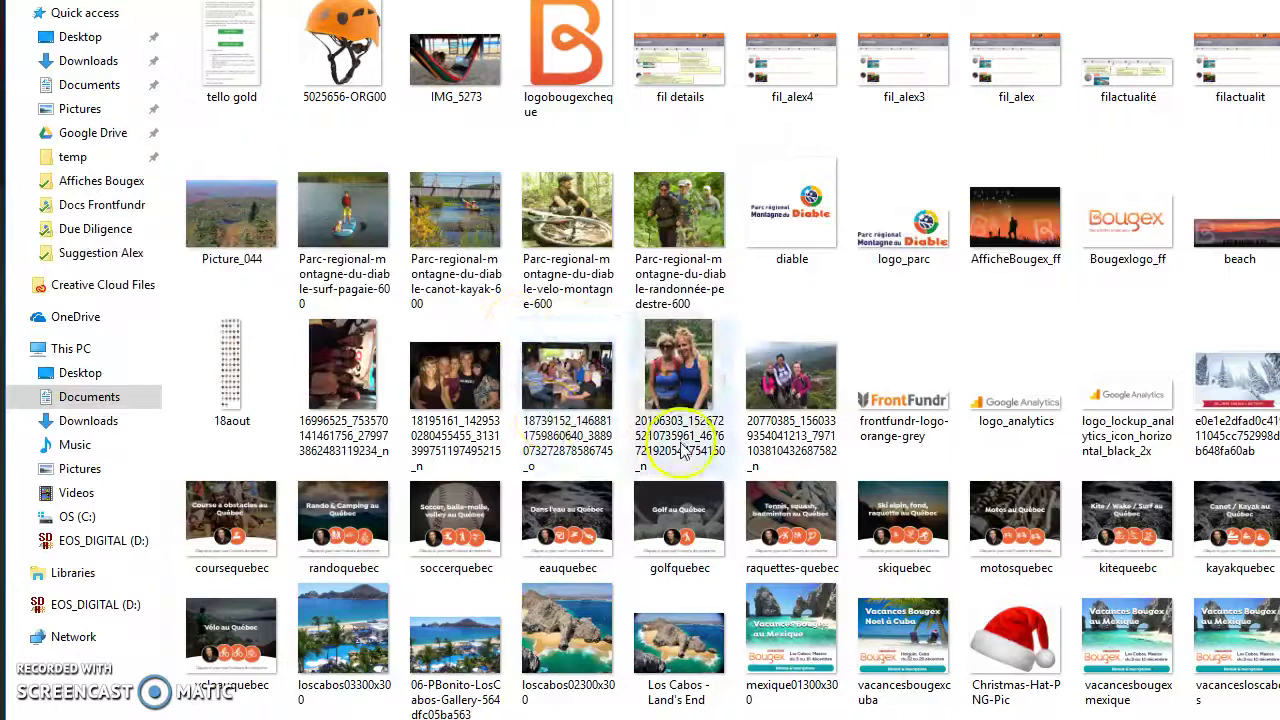
{"action": "scroll", "coordinate": [600, 400], "scroll_direction": "down", "scroll_amount": 5}
{"action": "scroll", "coordinate": [660, 490], "scroll_direction": "down", "scroll_amount": 8}
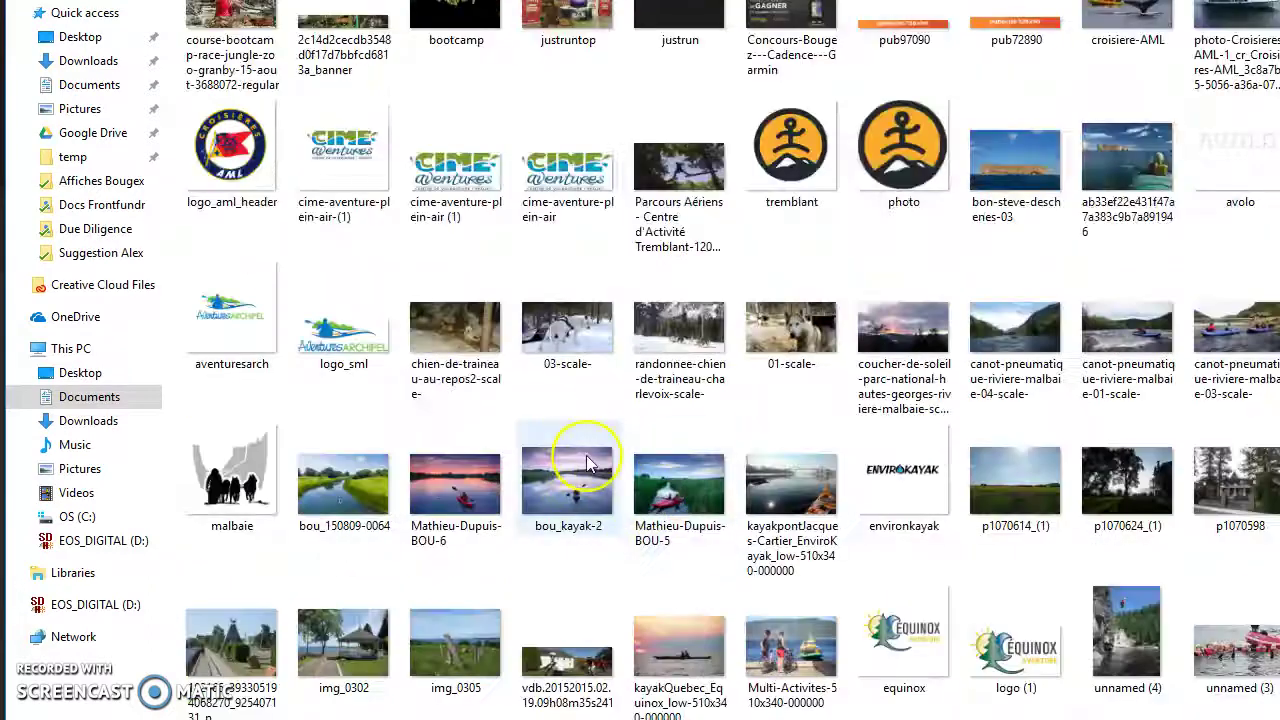
{"action": "left_click", "coordinate": [457, 480]}
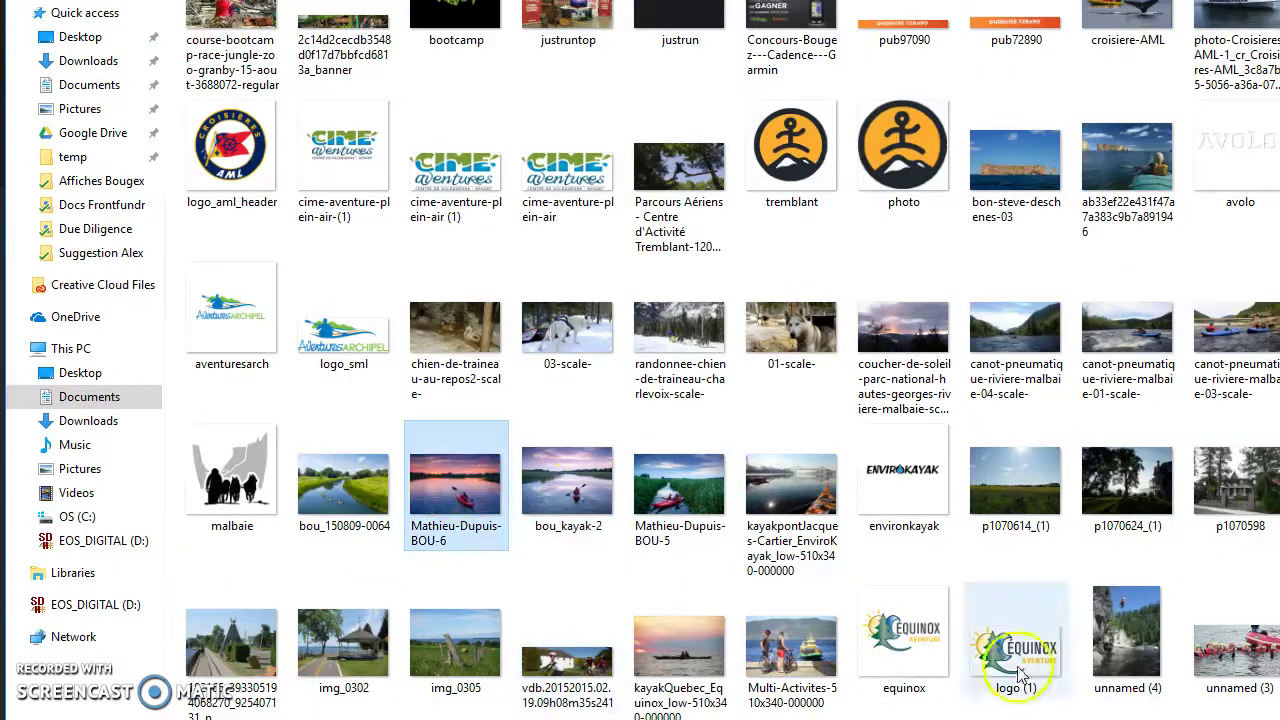
{"action": "key", "text": "Return"}
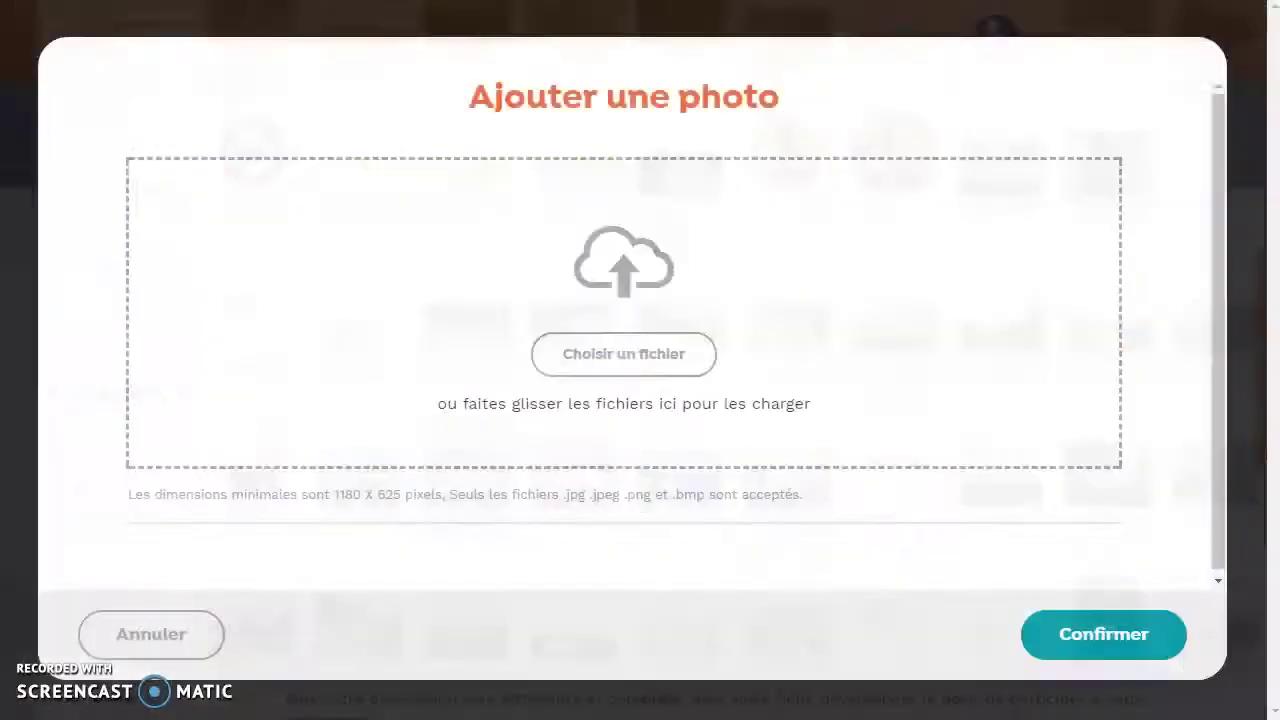
{"action": "left_click", "coordinate": [1076, 626]}
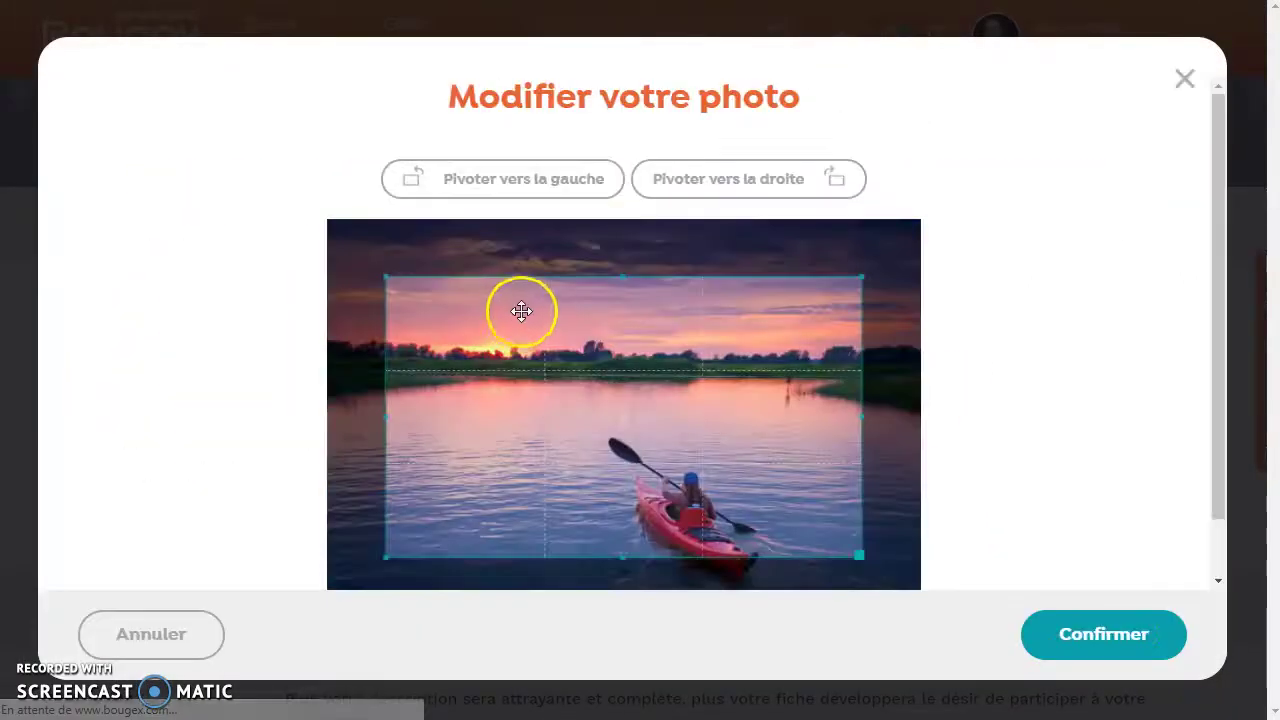
- Crop the main photo to its full width, aligned with the bottom edge and trimming the dark sky, and confirm it
{"action": "left_click_drag", "start_coordinate": [517, 306], "coordinate": [486, 440]}
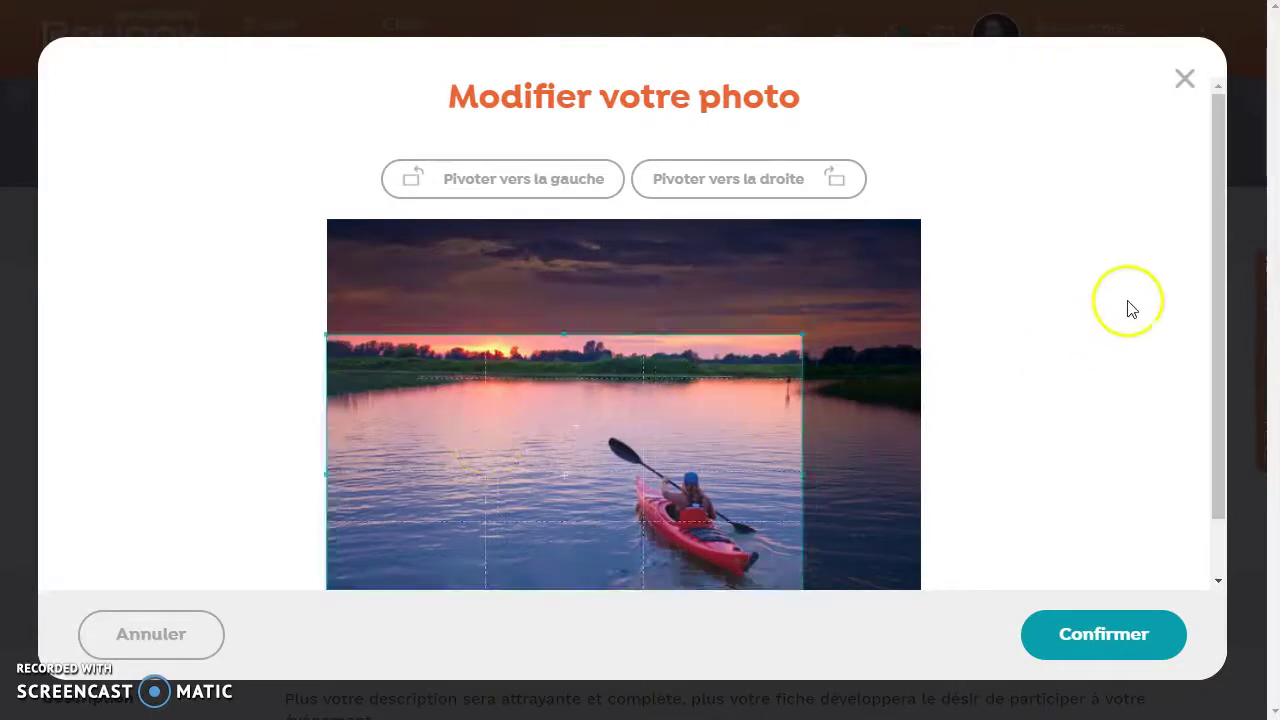
{"action": "left_click_drag", "start_coordinate": [1213, 280], "coordinate": [1213, 342]}
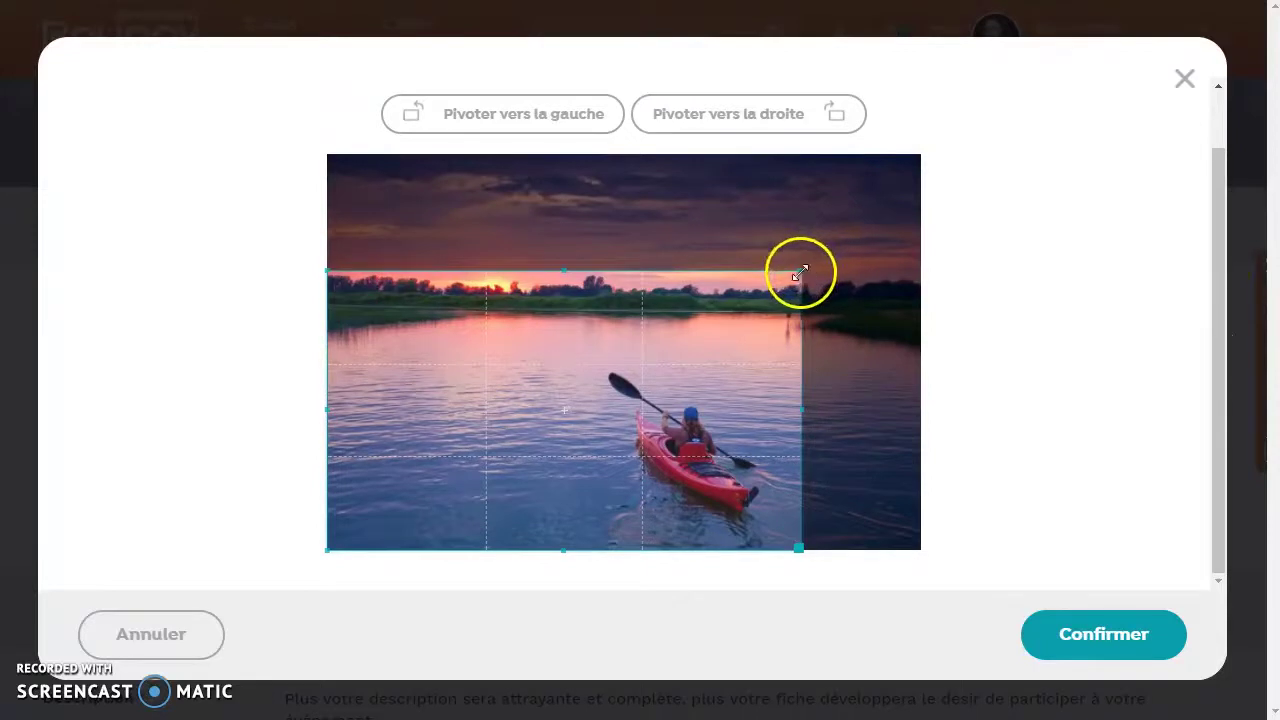
{"action": "left_click_drag", "start_coordinate": [802, 268], "coordinate": [950, 193]}
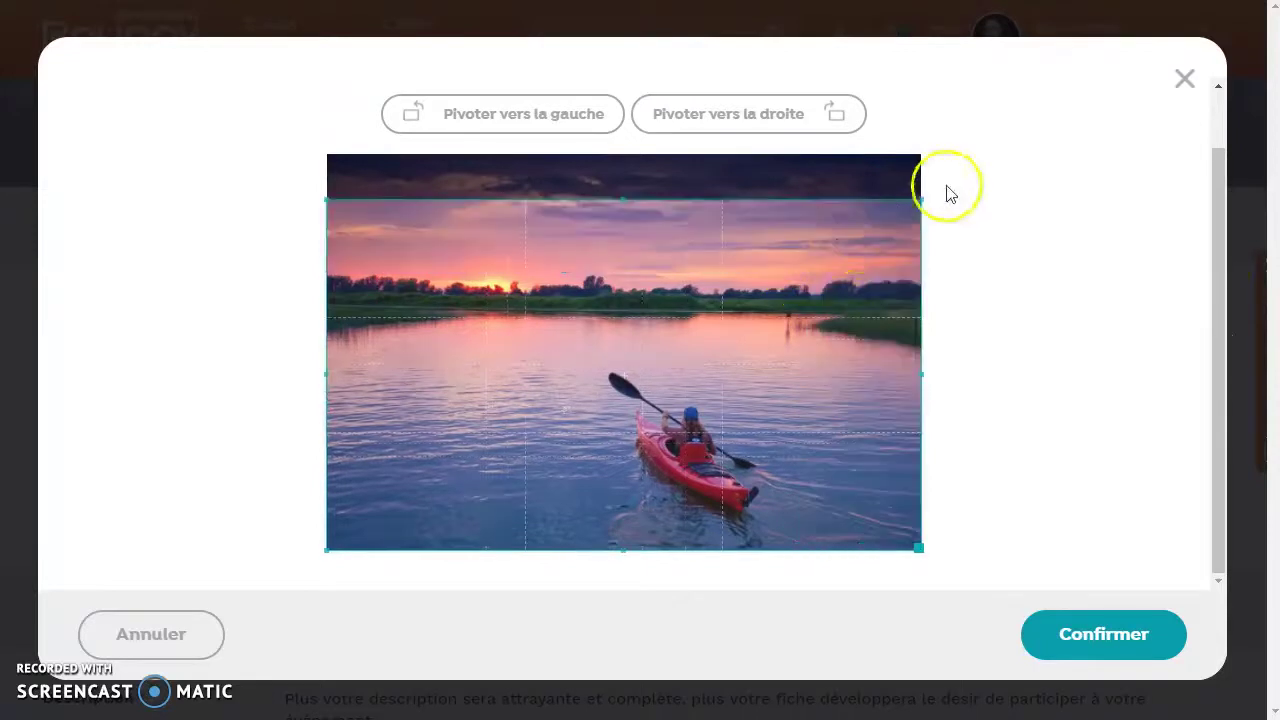
{"action": "left_click", "coordinate": [1092, 628]}
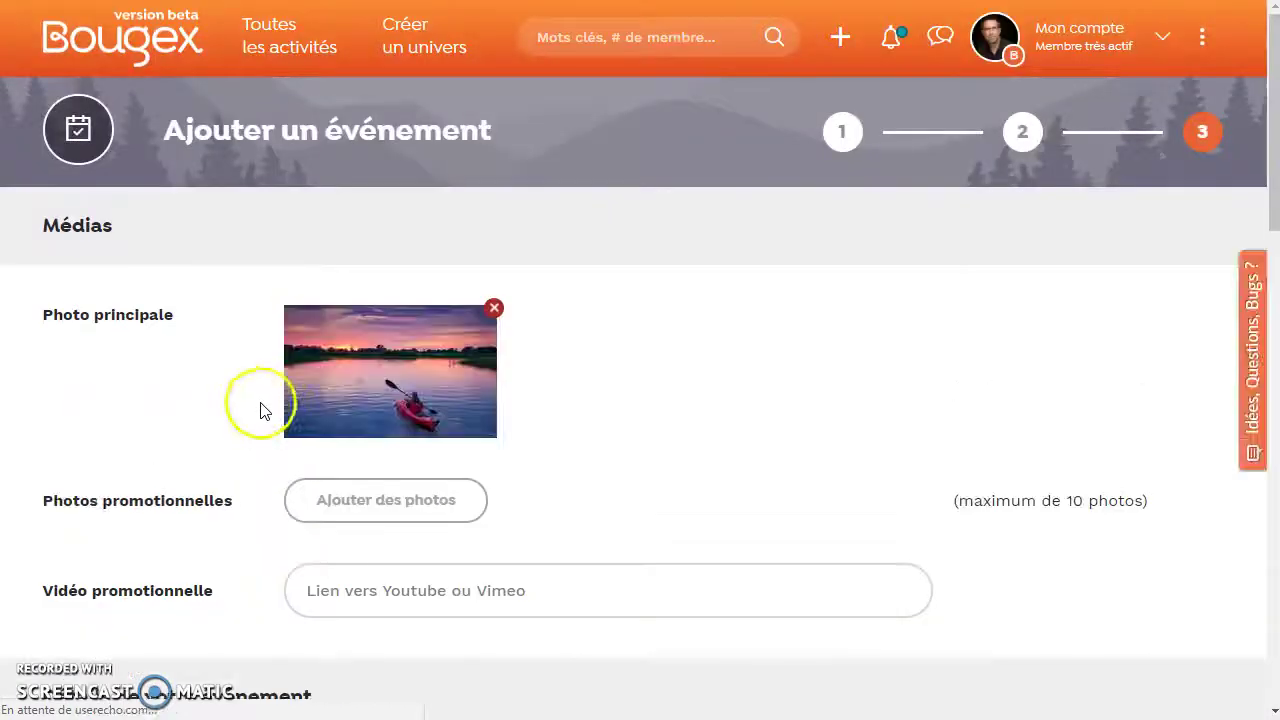
- Add five promotional photos: chien-de-traineau-au-repos2-scale-, 03-scale-, randonnee-chien-de-traineau-charlevoix-scale-, 01-scale- and the coucher-de-soleil image
{"action": "left_click", "coordinate": [398, 504]}
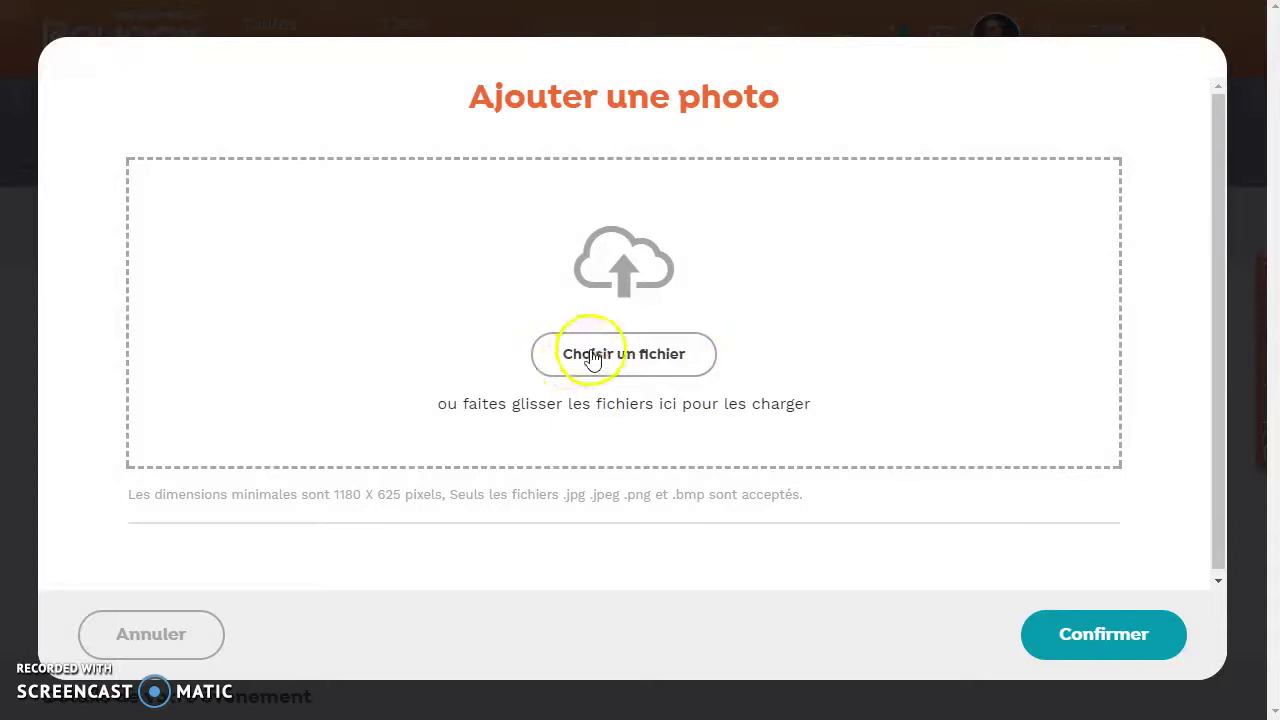
{"action": "left_click", "coordinate": [583, 352]}
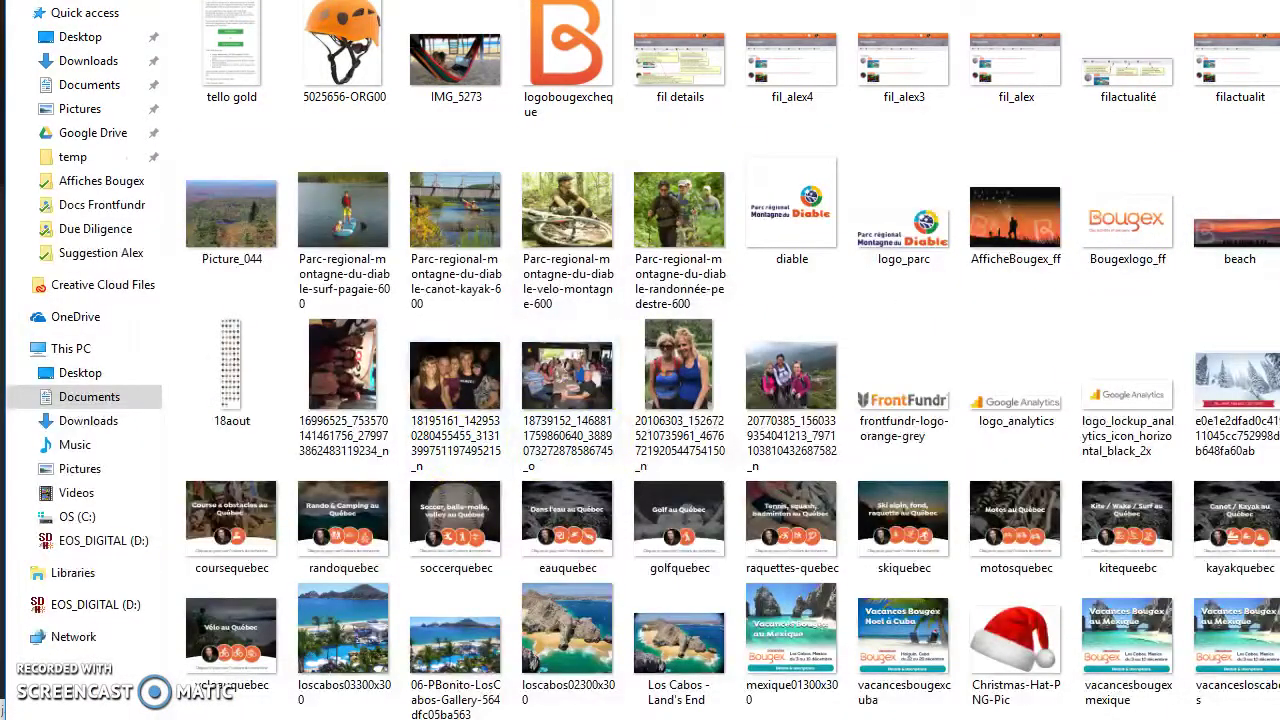
{"action": "scroll", "coordinate": [732, 360], "scroll_direction": "down", "scroll_amount": 15}
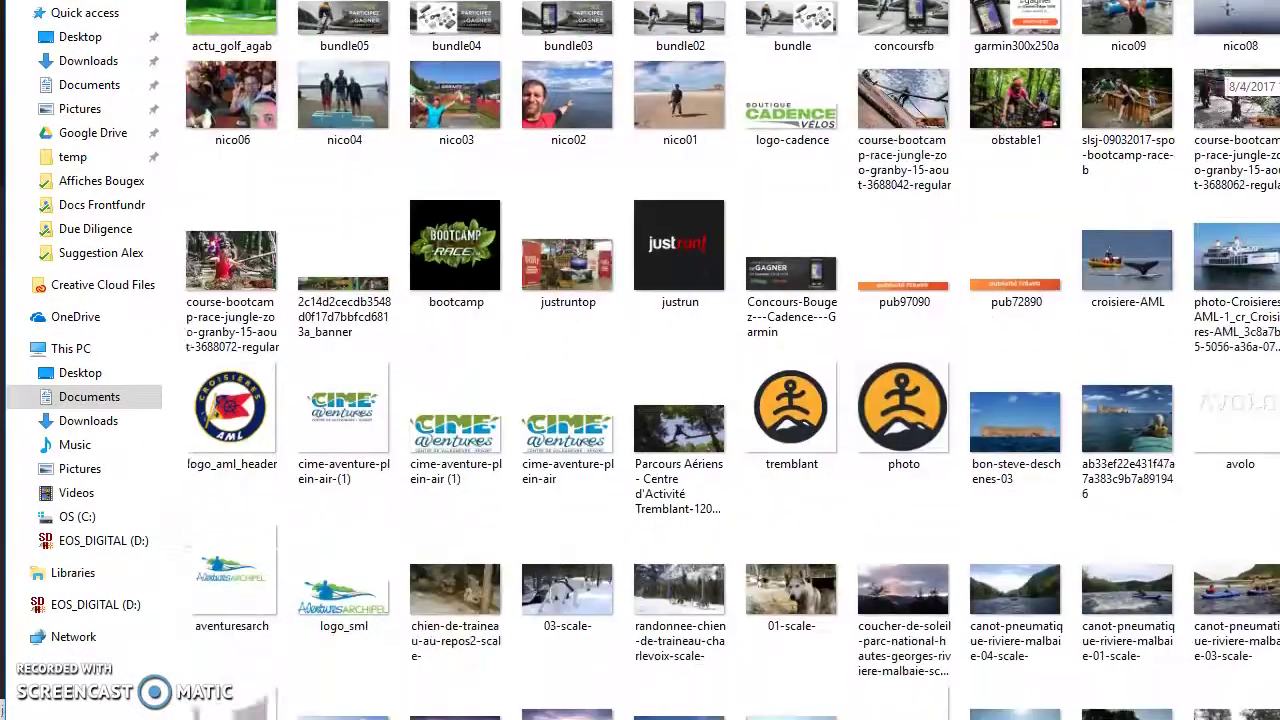
{"action": "scroll", "coordinate": [732, 360], "scroll_direction": "down", "scroll_amount": 2}
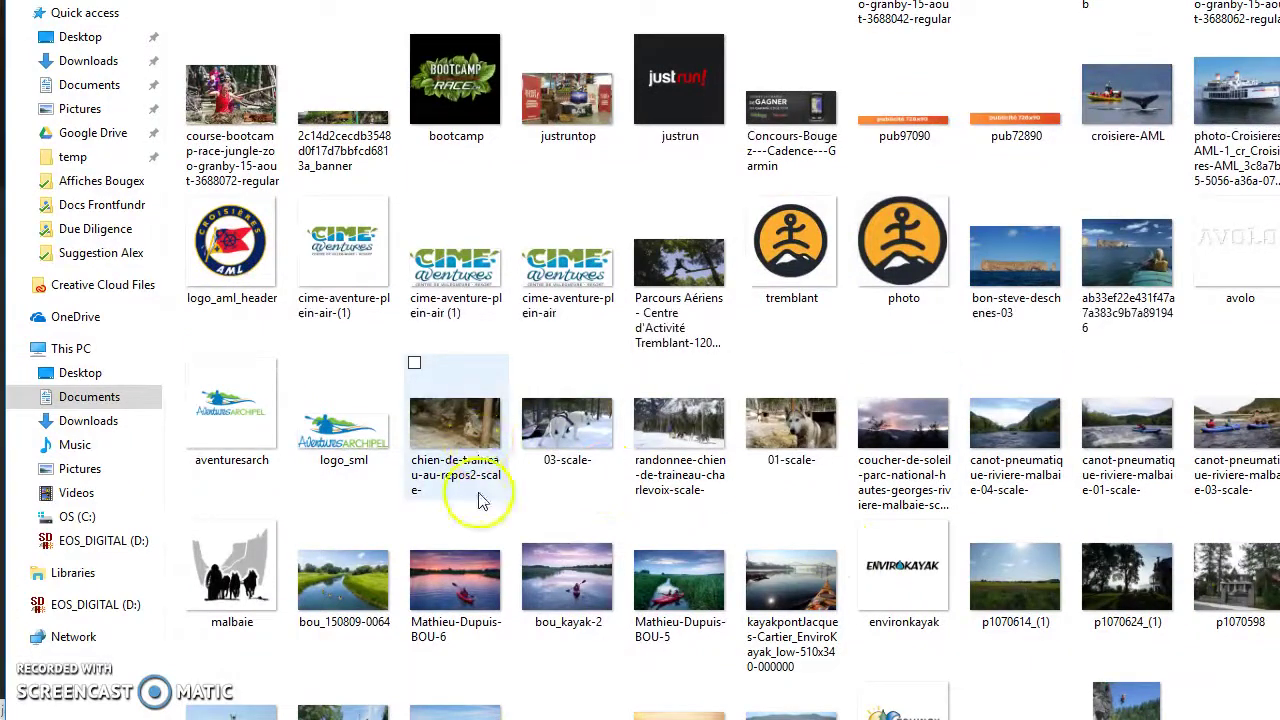
{"action": "left_click", "coordinate": [560, 420], "text": "ctrl"}
{"action": "left_click", "coordinate": [670, 470], "text": "ctrl"}
{"action": "left_click", "coordinate": [765, 450], "text": "ctrl"}
{"action": "left_click", "coordinate": [471, 423], "text": "ctrl"}
{"action": "left_click", "coordinate": [880, 430], "text": "ctrl"}
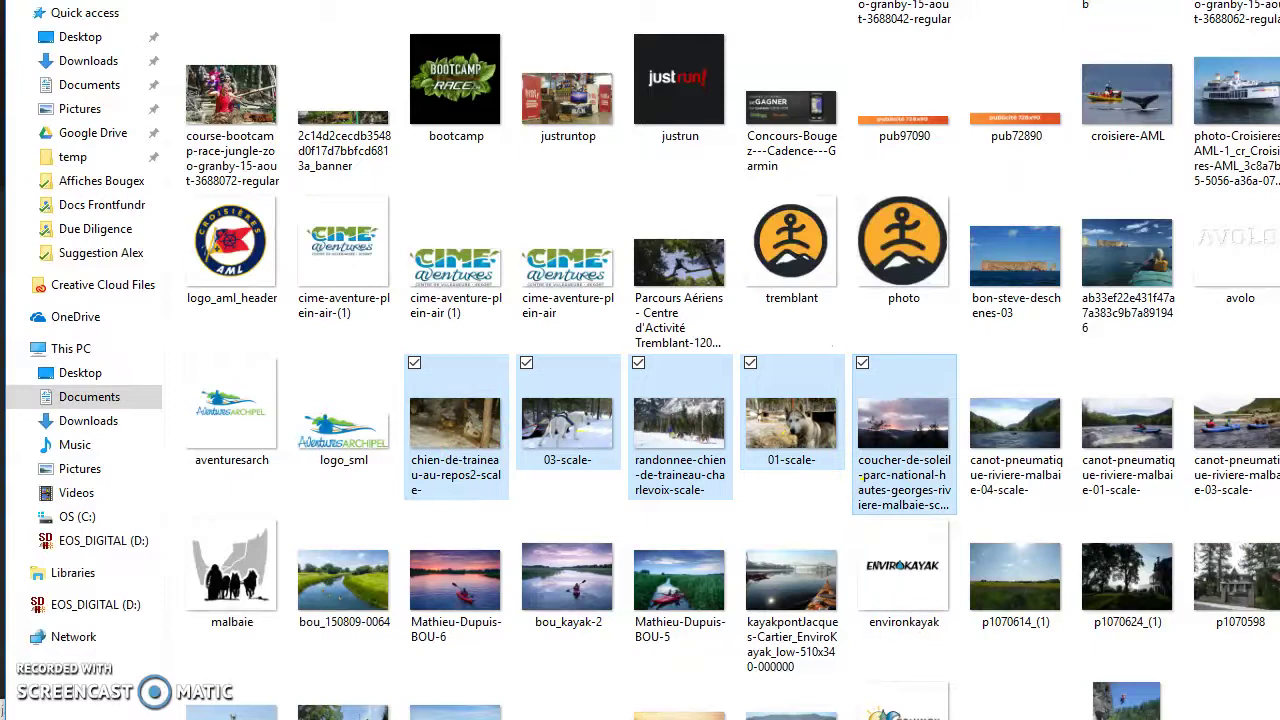
{"action": "left_click", "coordinate": [1190, 706]}
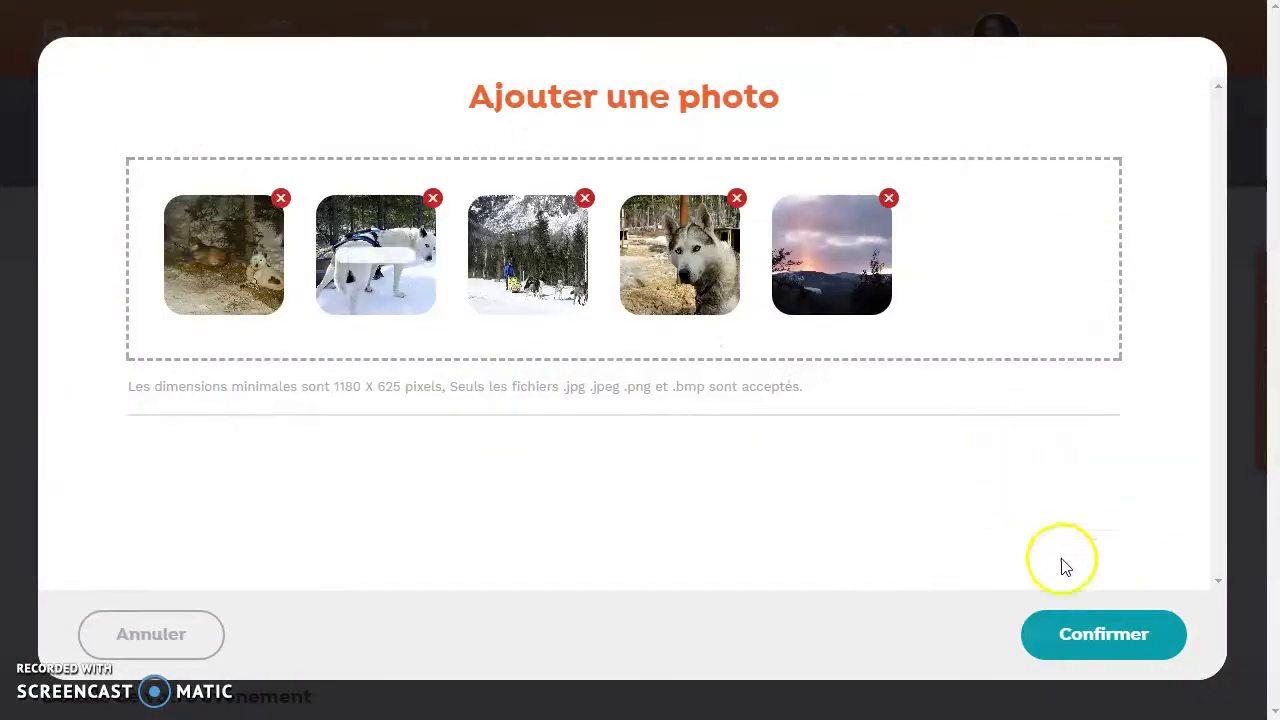
{"action": "left_click", "coordinate": [1103, 636]}
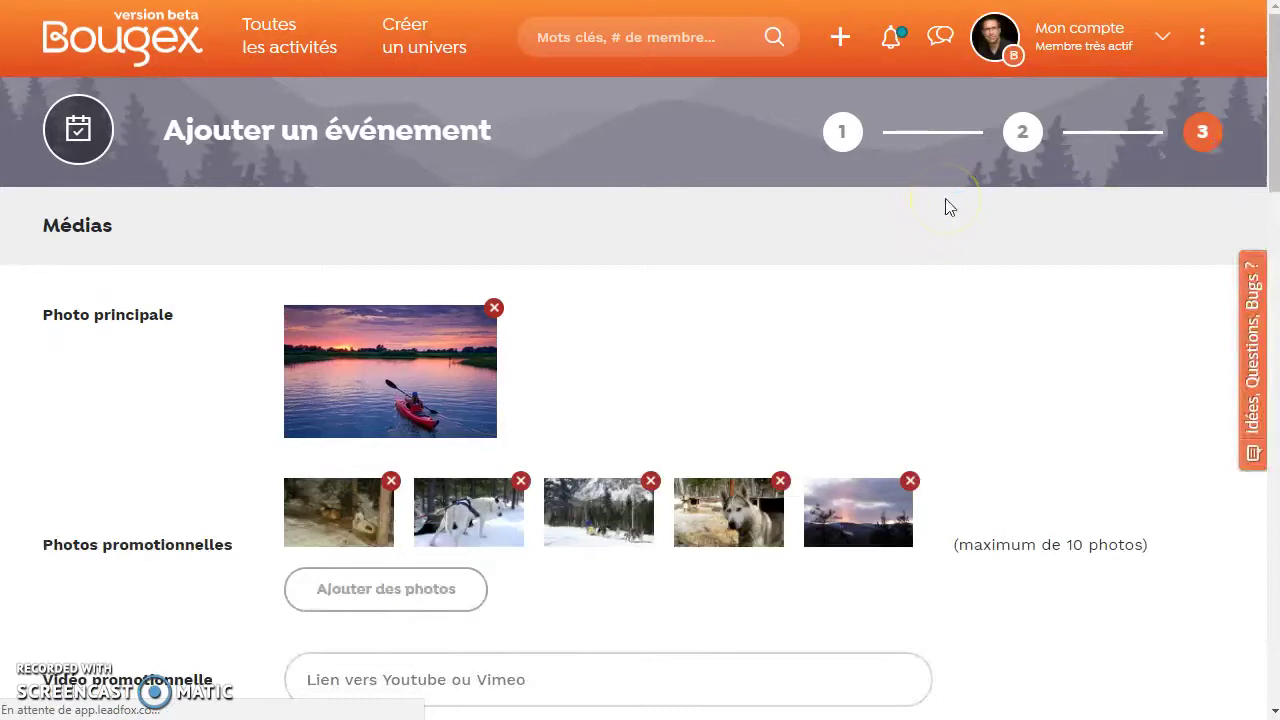
- Open YouTube in a new browser tab and browse its home page for a video to use as the event's promotional video
{"action": "scroll", "coordinate": [948, 150], "scroll_direction": "down", "scroll_amount": 3}
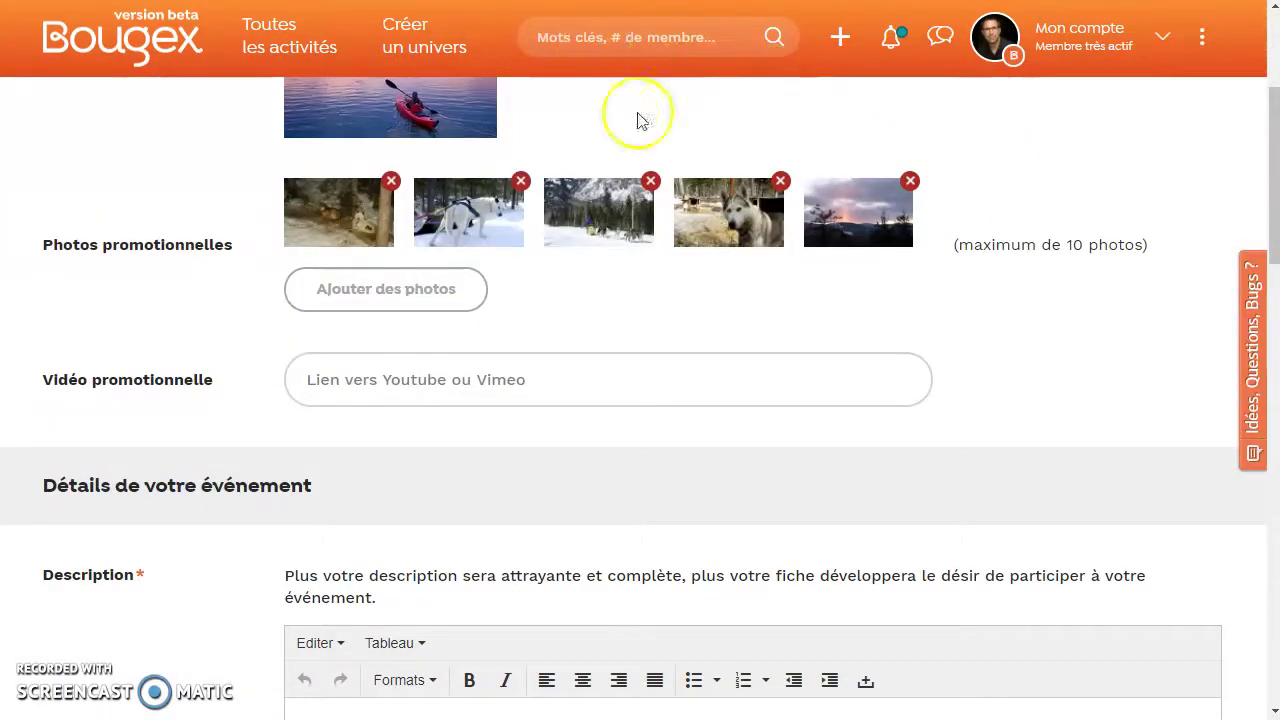
{"action": "left_click", "coordinate": [339, 380]}
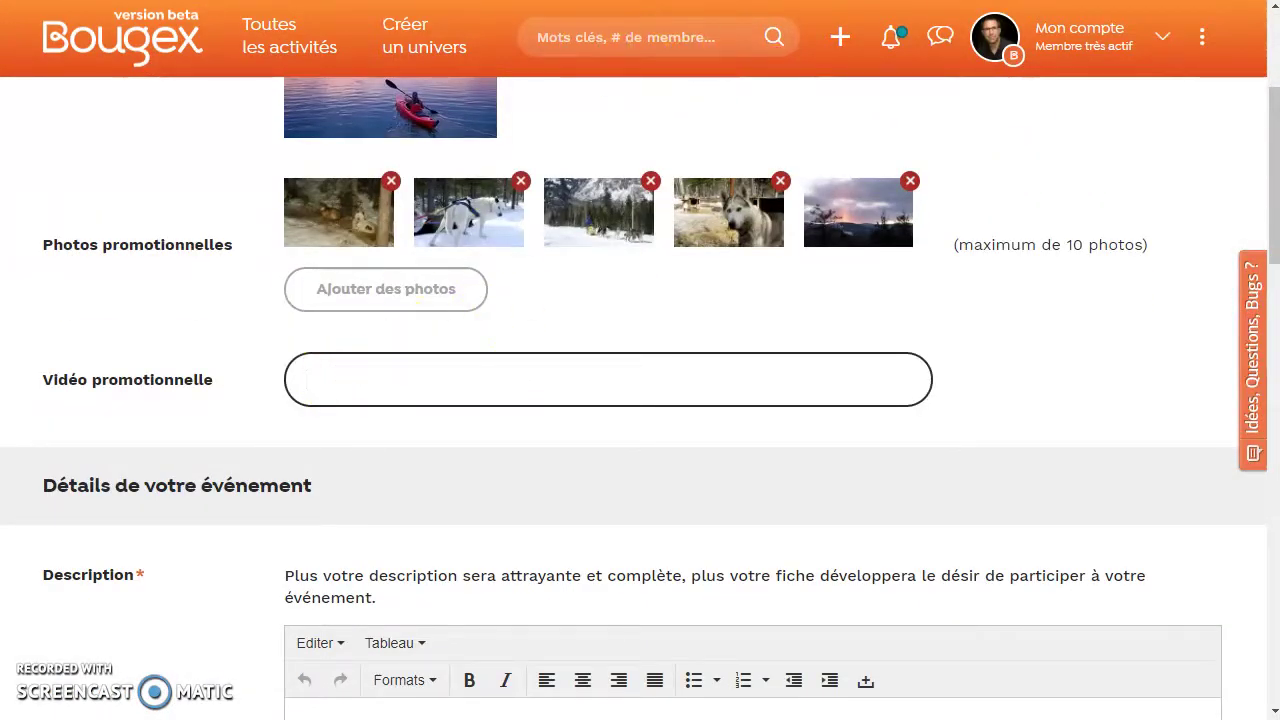
{"action": "key", "text": "ctrl+t"}
{"action": "type", "text": "yout"}
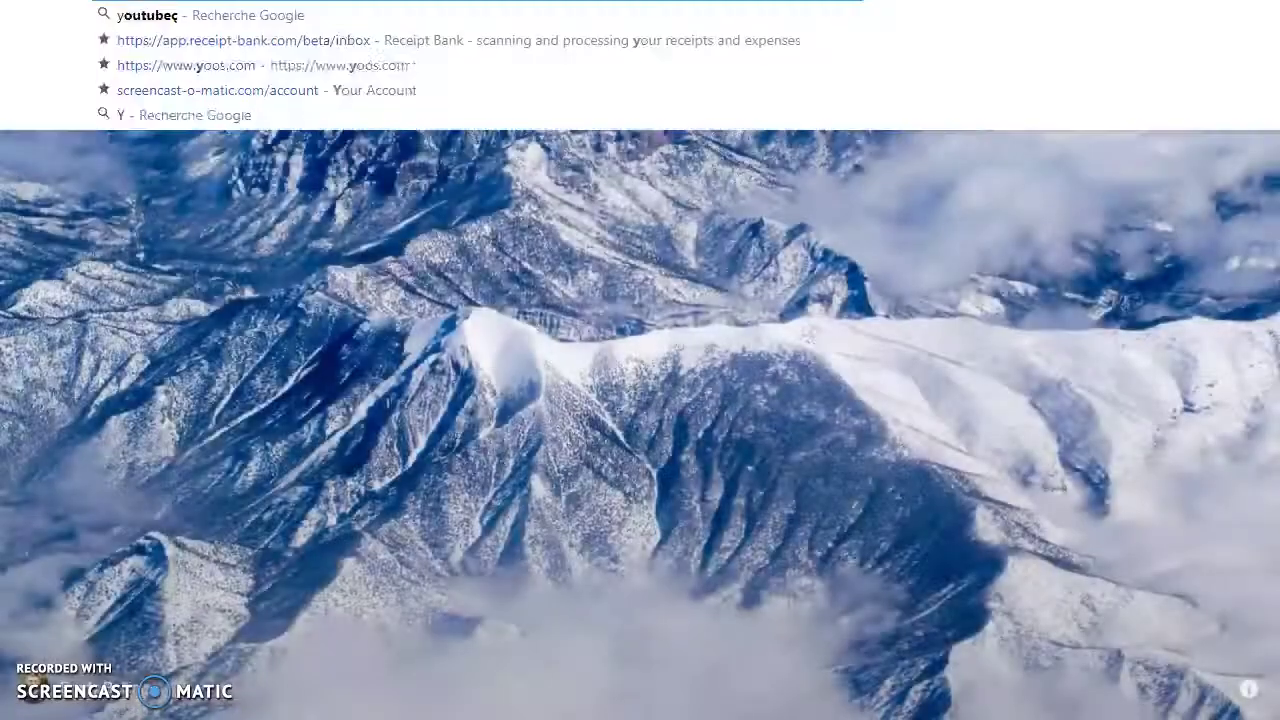
{"action": "type", "text": "ube"}
{"action": "key", "text": "Return"}
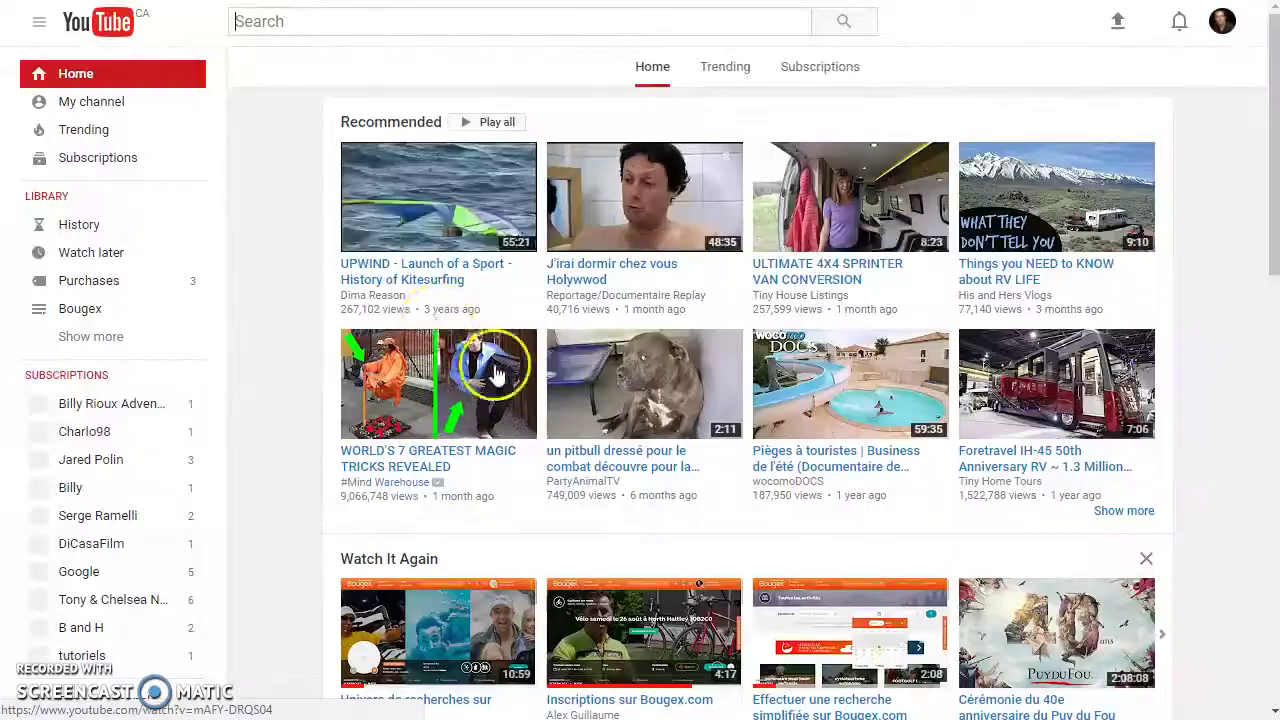
{"action": "scroll", "coordinate": [410, 360], "scroll_direction": "down", "scroll_amount": 3}
{"action": "scroll", "coordinate": [410, 358], "scroll_direction": "down", "scroll_amount": 7}
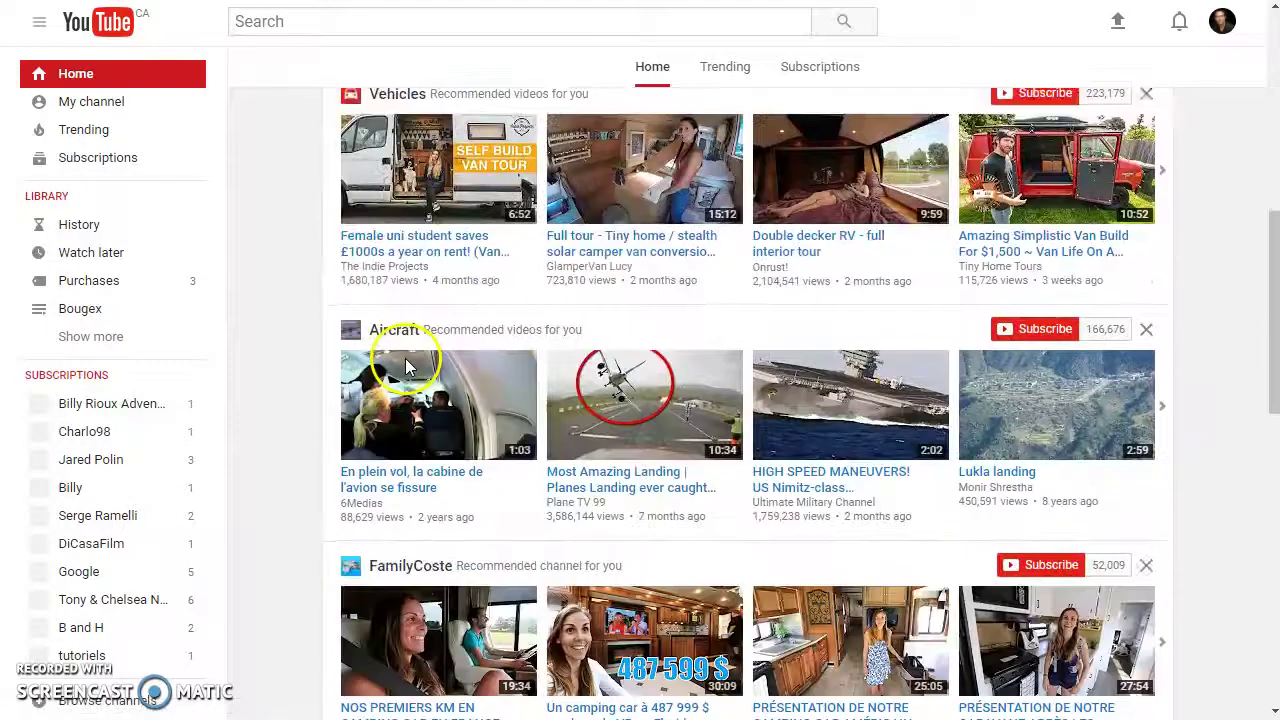